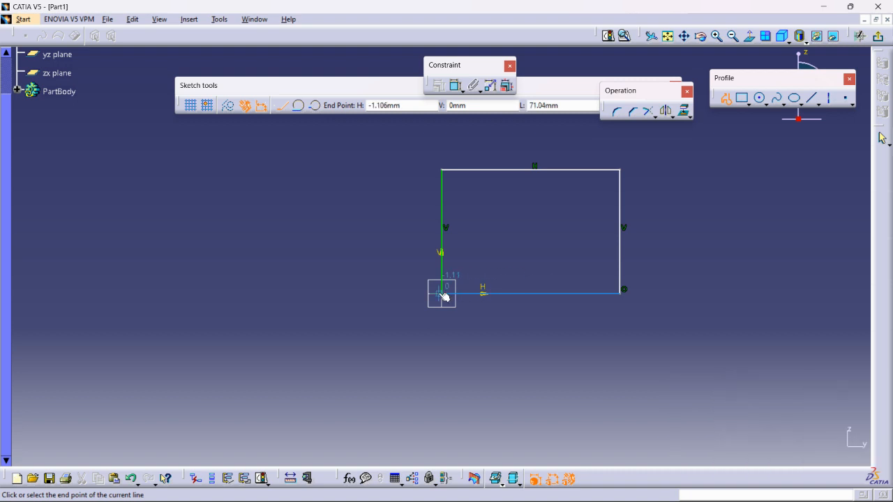
- Close the rectangular profile at the sketch origin, about 70 mm wide and 49 mm high
click(441, 293)
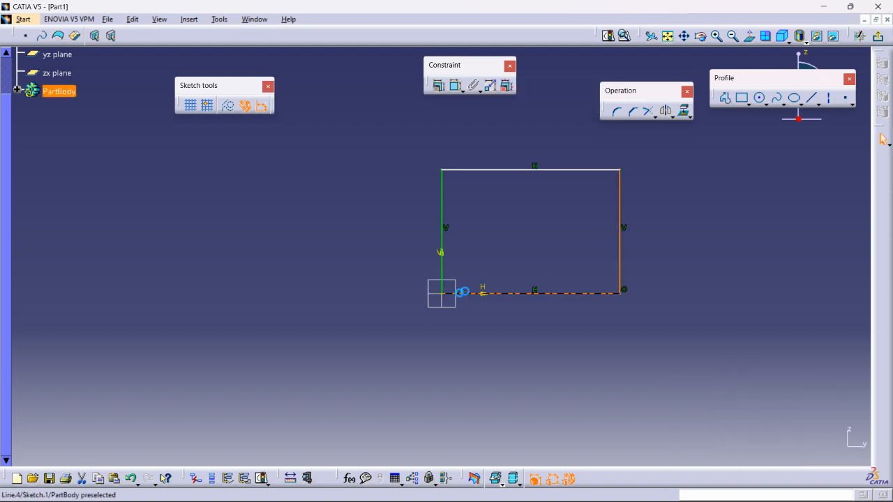
middle_drag(563, 244, 507, 273)
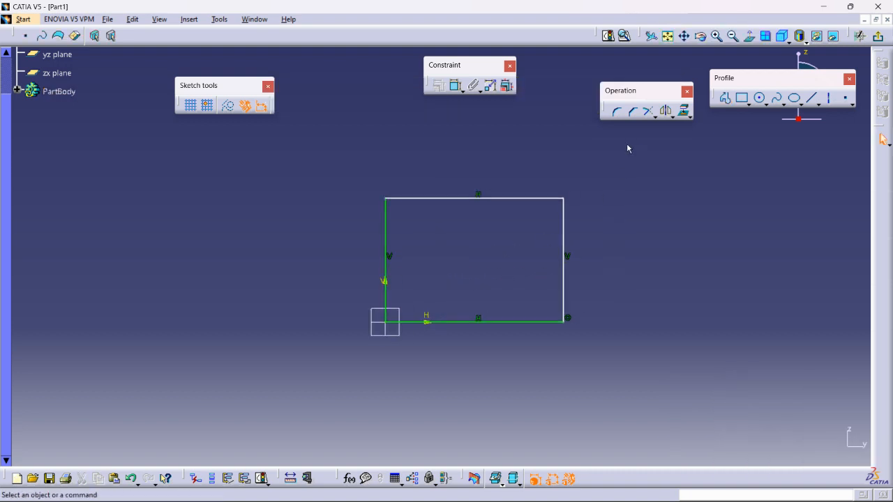
- Dimension the rectangle's height along its vertical edge and its width along the upper edge, and exit the sketch
click(455, 87)
click(387, 222)
click(361, 228)
click(457, 86)
click(454, 197)
click(454, 160)
click(456, 86)
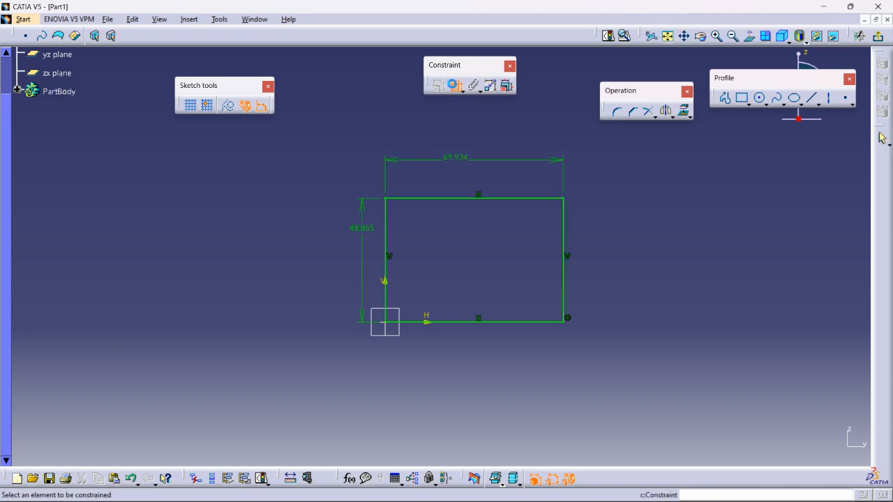
click(878, 36)
click(662, 239)
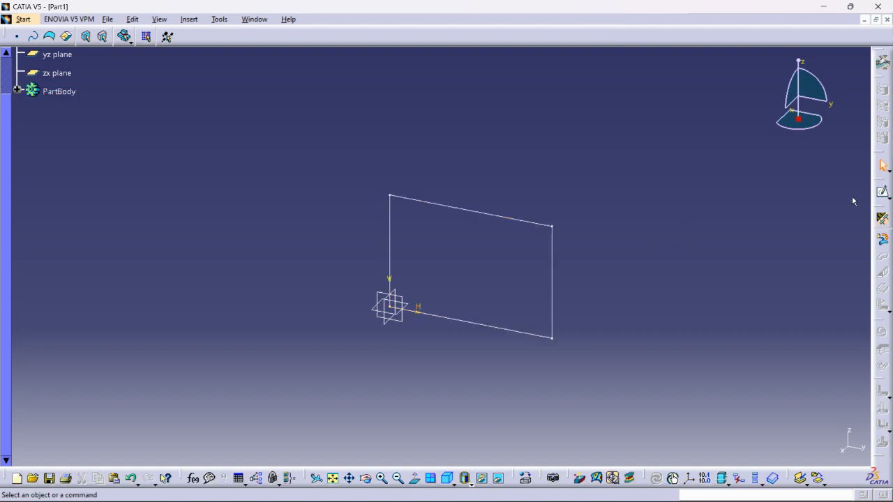
- Float the Walls, Bending and Cutting/Stamping toolbars over the workspace and pull out the Stamping tools as a separate toolbar
click(882, 218)
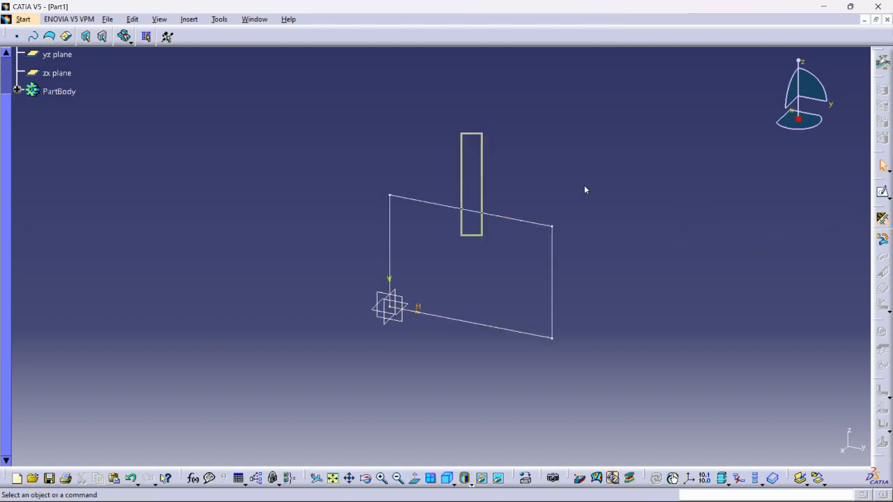
drag(564, 139, 444, 96)
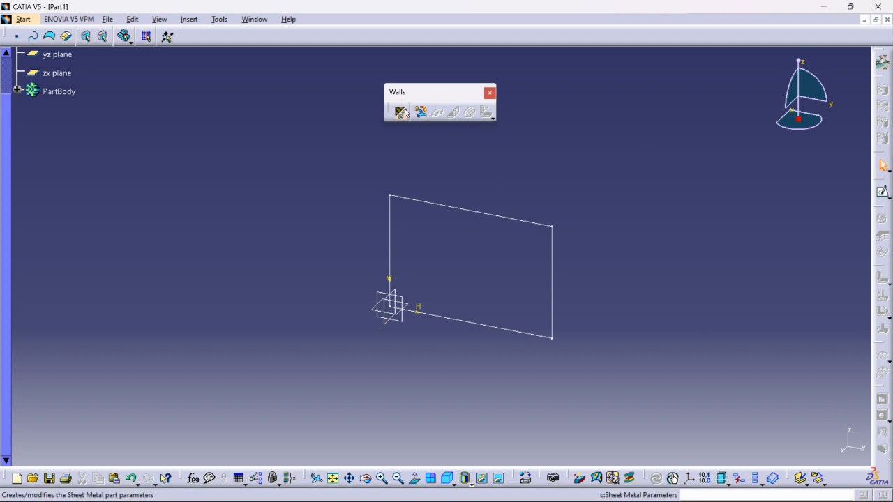
drag(421, 87, 350, 78)
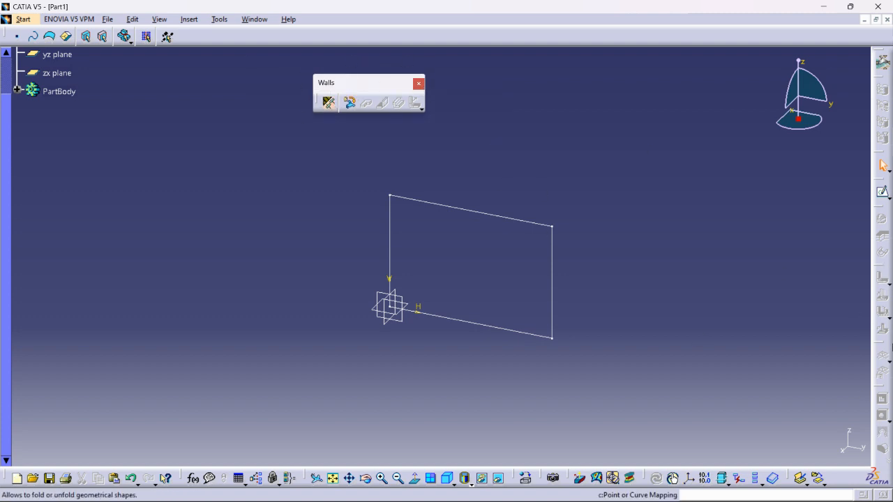
drag(879, 269, 570, 78)
drag(880, 311, 736, 86)
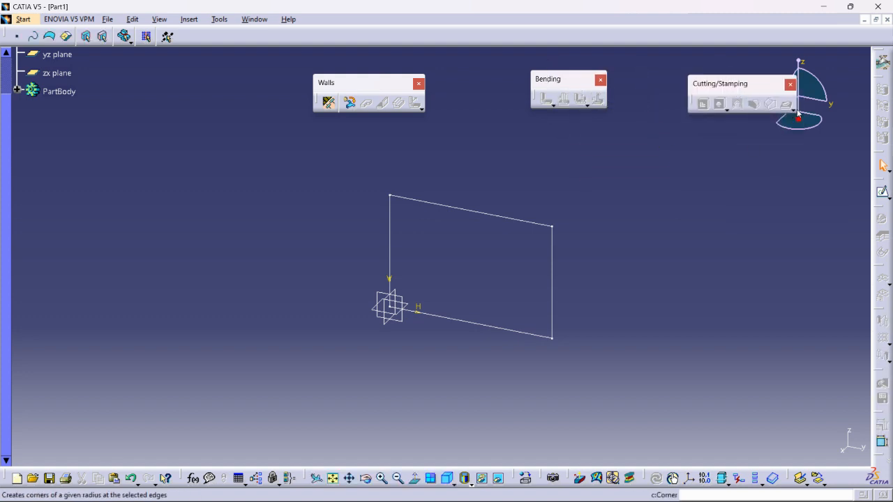
click(792, 109)
drag(706, 120, 554, 44)
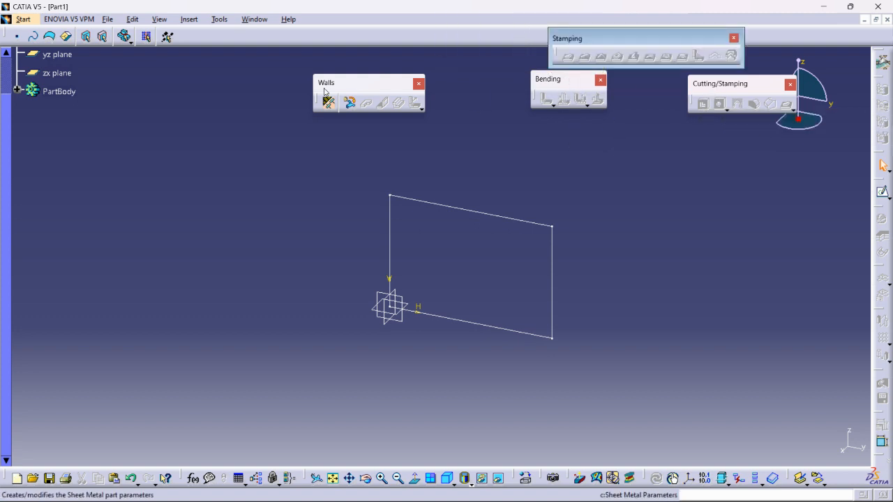
- Arrange the floating Walls, Bending, Cutting/Stamping and Stamping toolbars in a row above the sketch
drag(352, 82, 225, 81)
drag(557, 82, 349, 80)
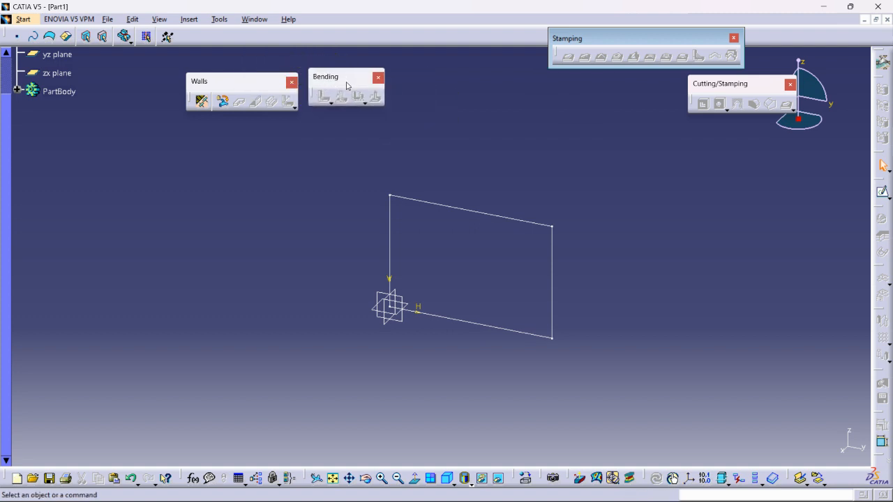
drag(701, 86, 505, 102)
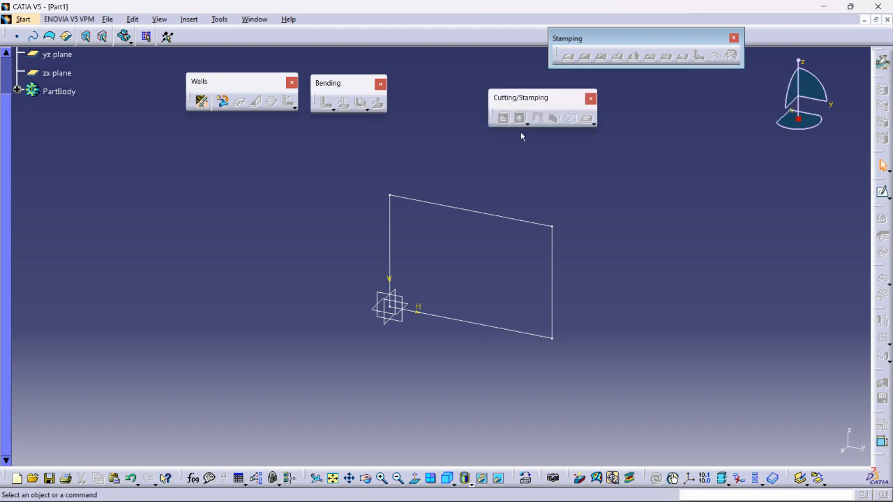
drag(526, 101, 450, 92)
drag(588, 40, 594, 91)
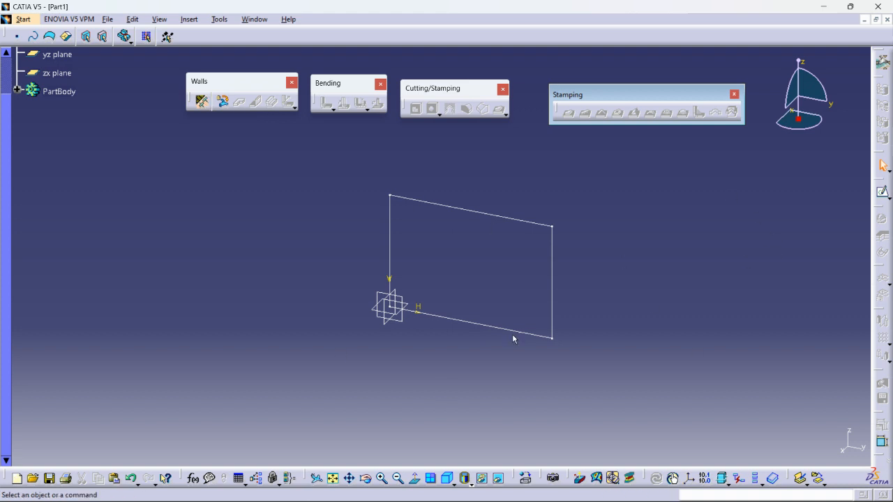
- Create the sheet metal parameters with a thickness of 2 mm and set the default bend radius to 2 mm
click(201, 103)
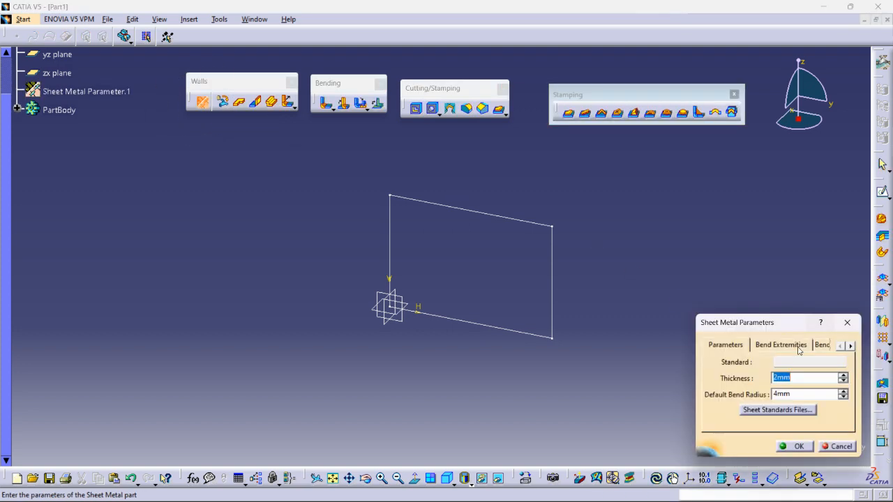
drag(759, 323, 728, 282)
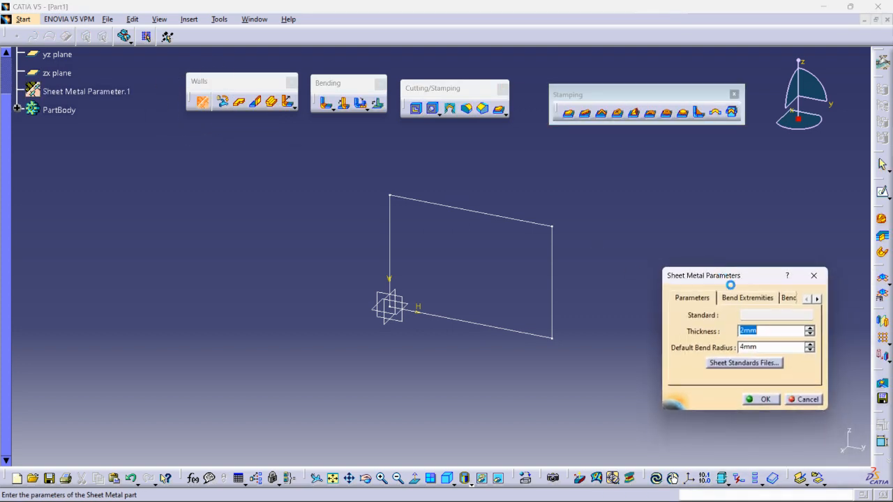
double_click(763, 347)
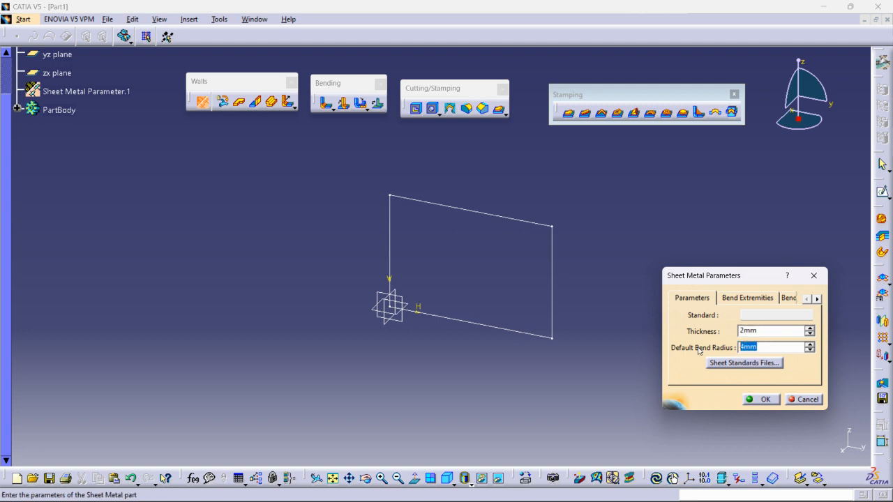
text(2)
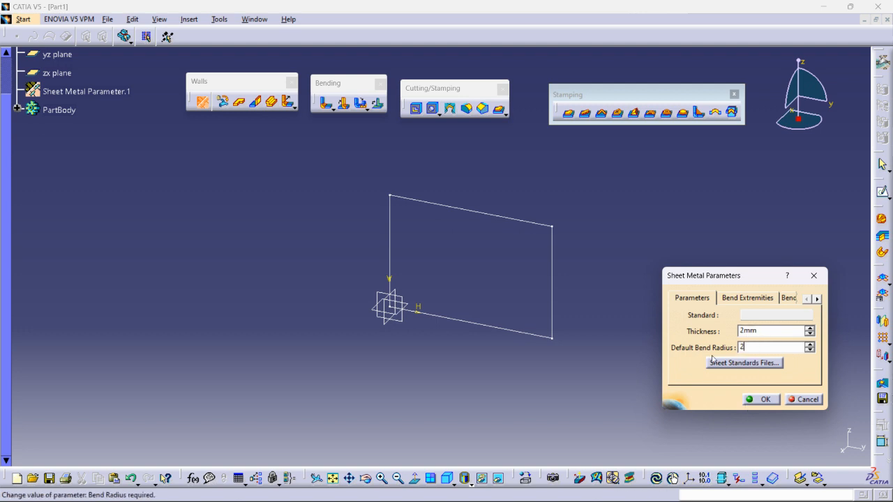
click(758, 330)
click(760, 346)
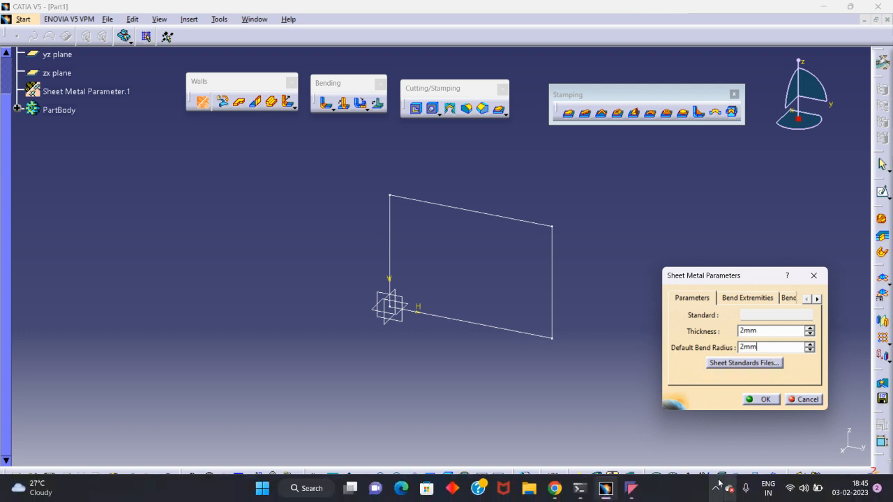
- Review the bend extremities options and the bend allowance K factor in the sheet metal parameters
click(754, 297)
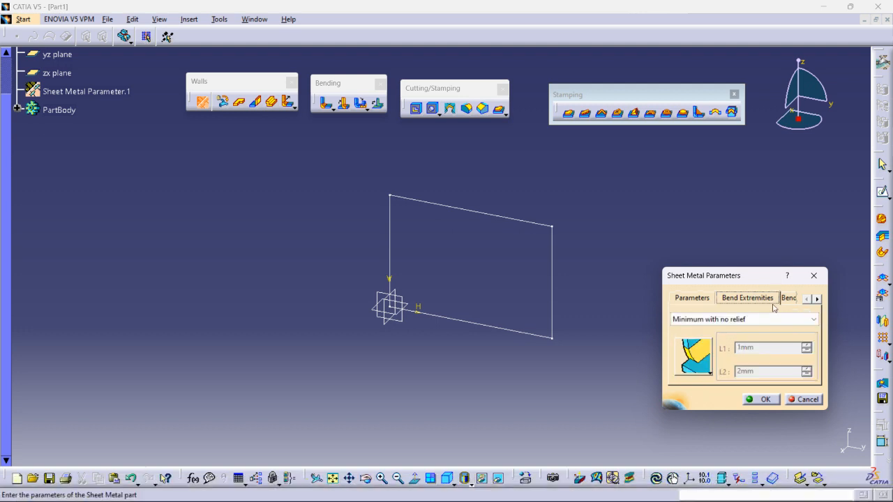
click(817, 299)
click(774, 299)
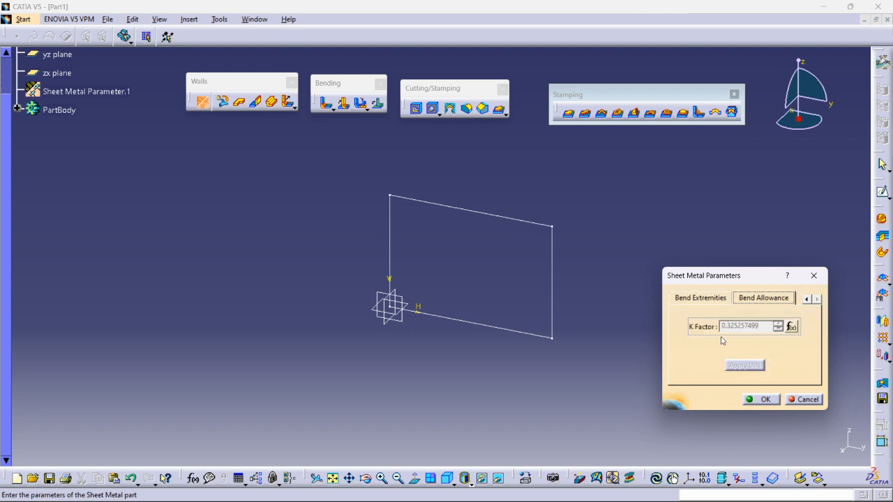
click(806, 298)
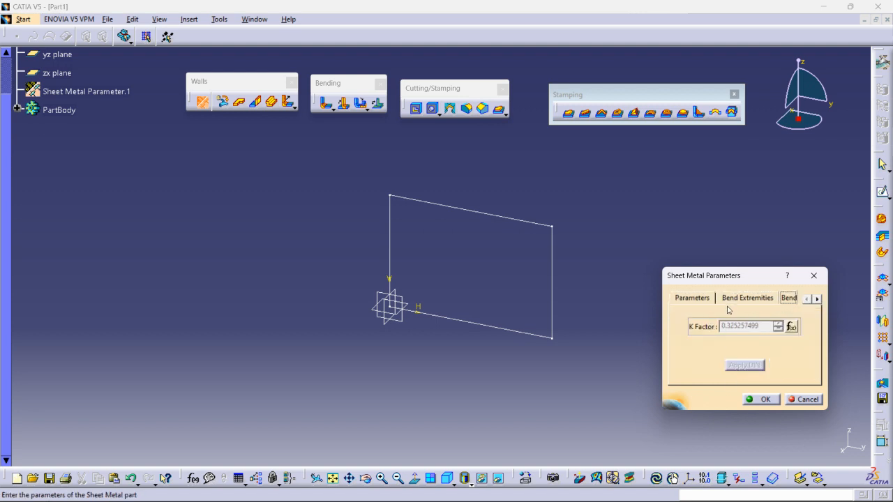
click(693, 298)
click(816, 298)
click(764, 298)
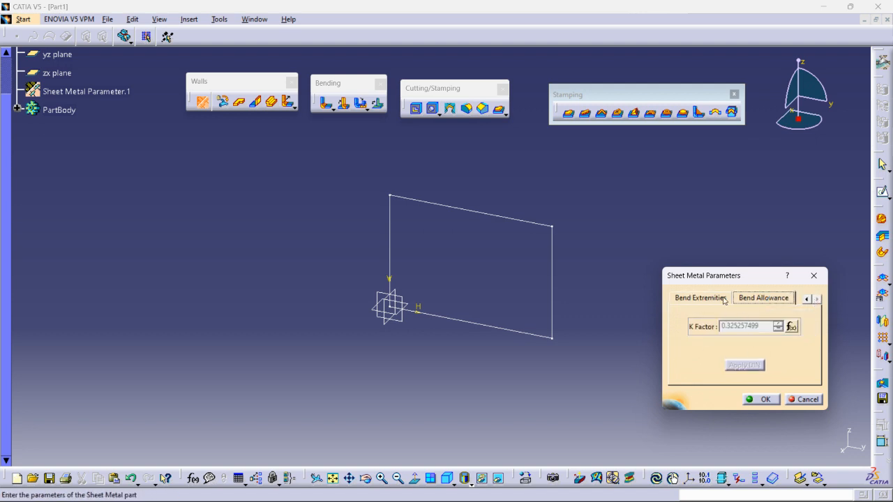
click(793, 328)
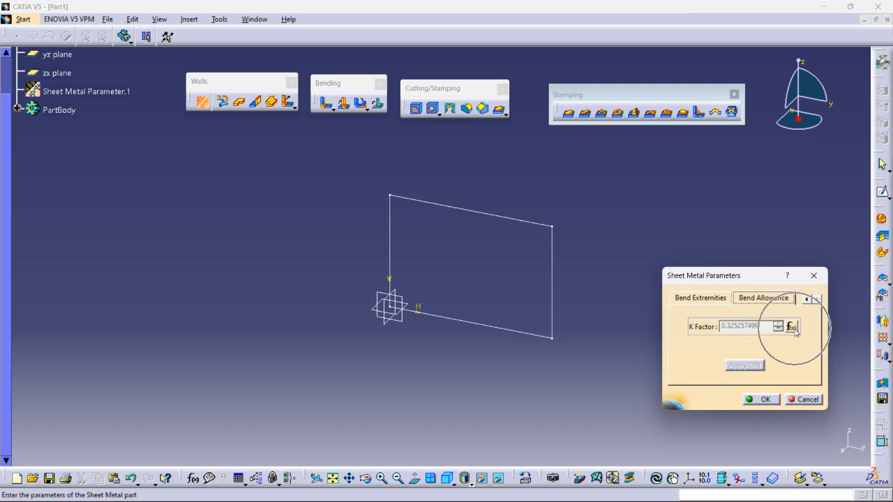
click(792, 328)
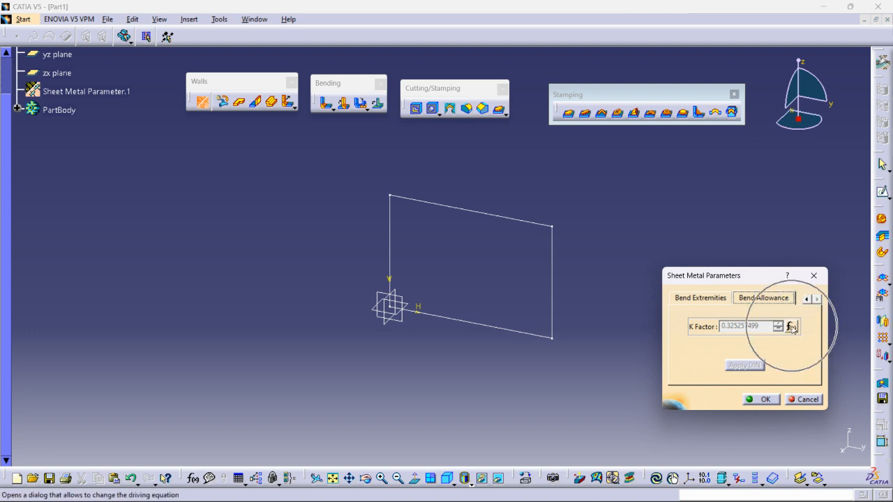
click(806, 300)
click(764, 305)
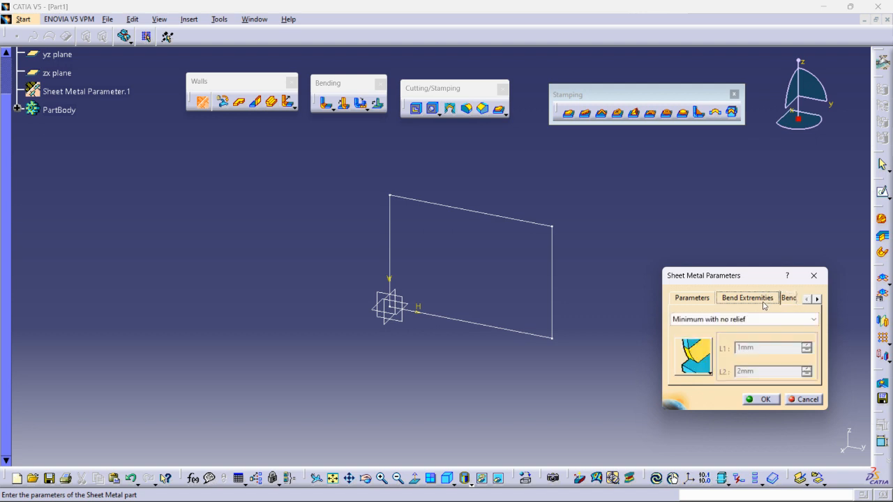
click(816, 300)
click(782, 300)
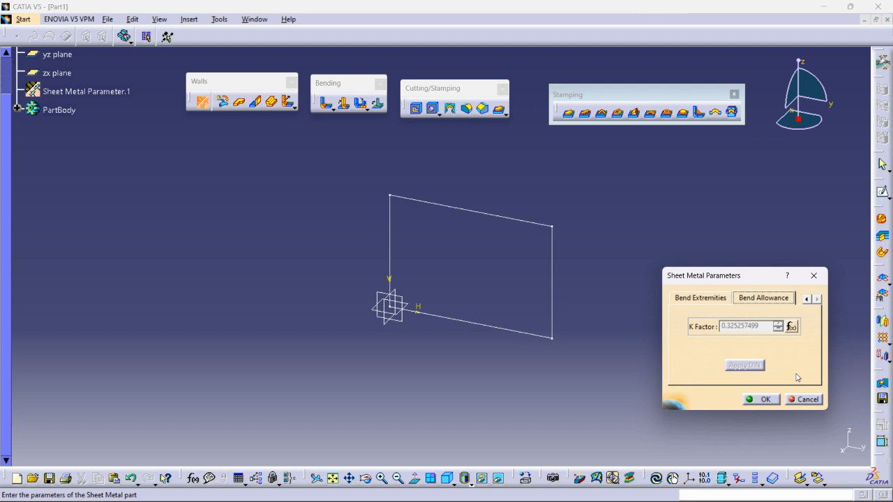
click(806, 300)
click(681, 304)
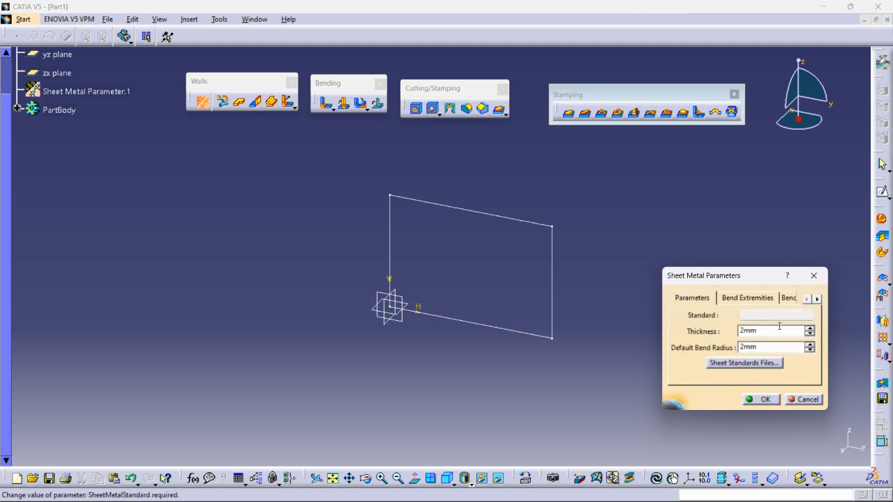
- Set the sheet thickness to 3 mm and check its effect on the bend allowance K factor
drag(769, 348, 730, 352)
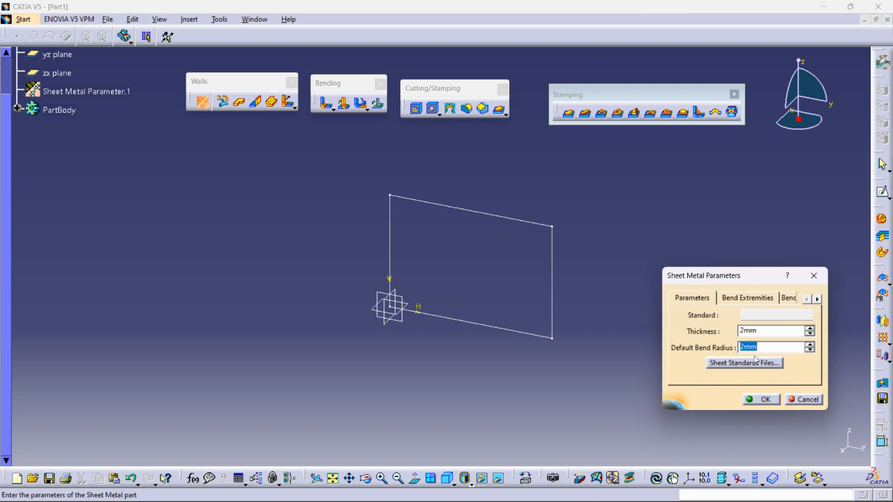
key(shift+Tab)
text(3)
click(817, 299)
click(767, 302)
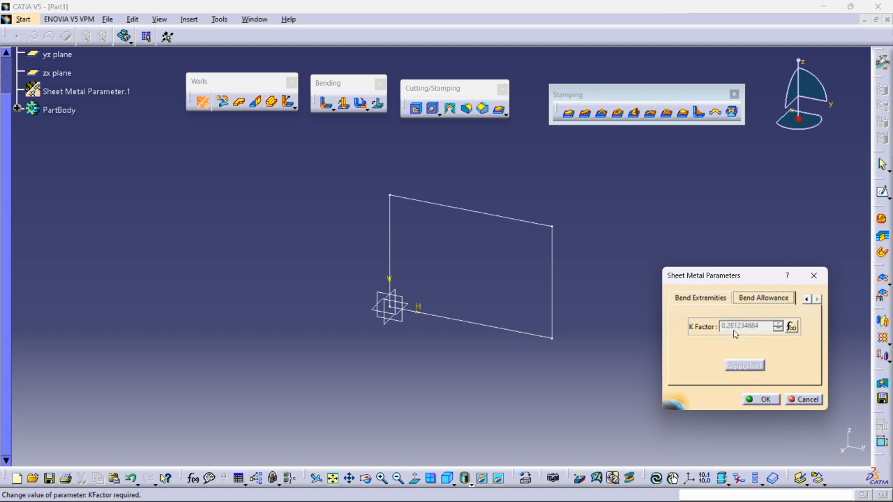
click(807, 300)
click(714, 304)
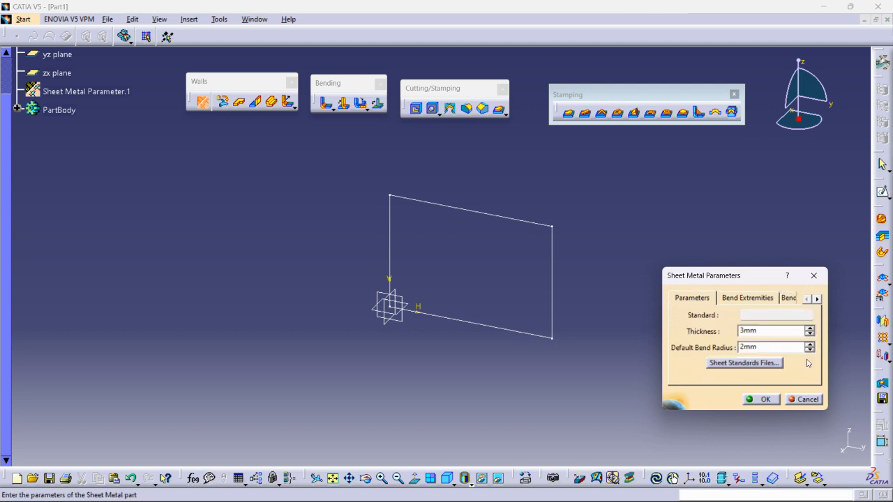
- Try Square relief as the bend extremity type and switch it to Round relief
click(751, 300)
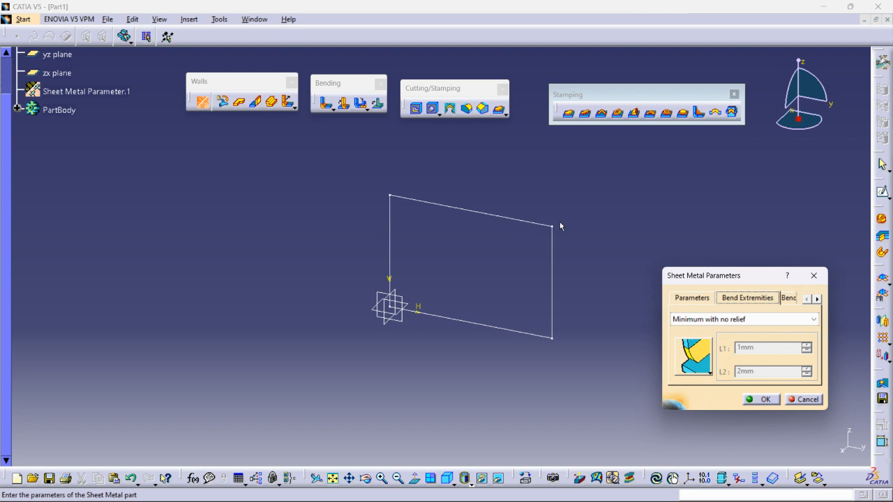
click(723, 320)
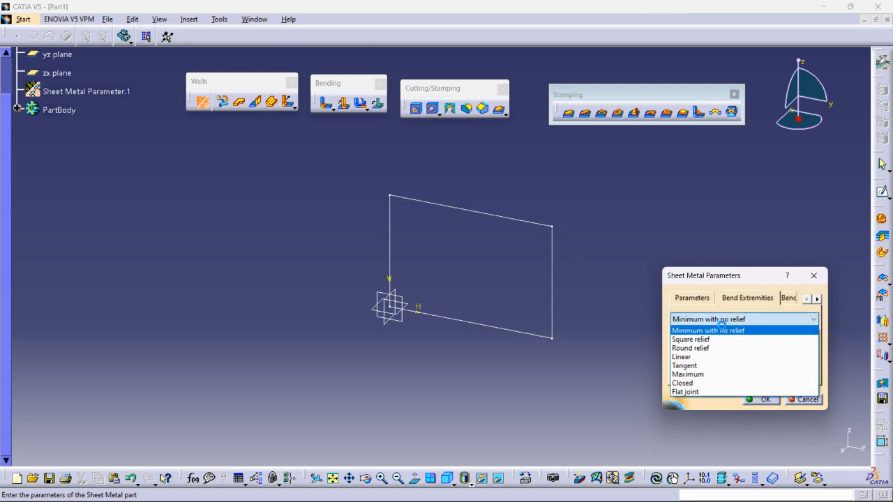
click(712, 339)
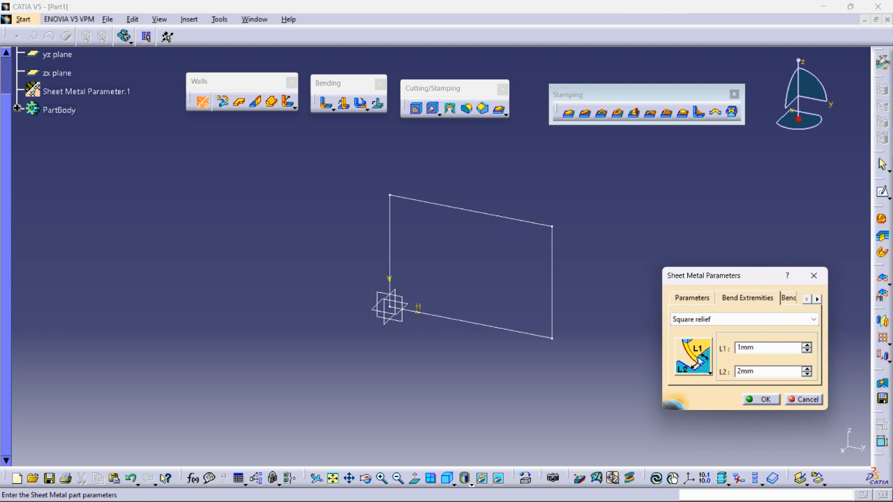
drag(704, 279, 445, 275)
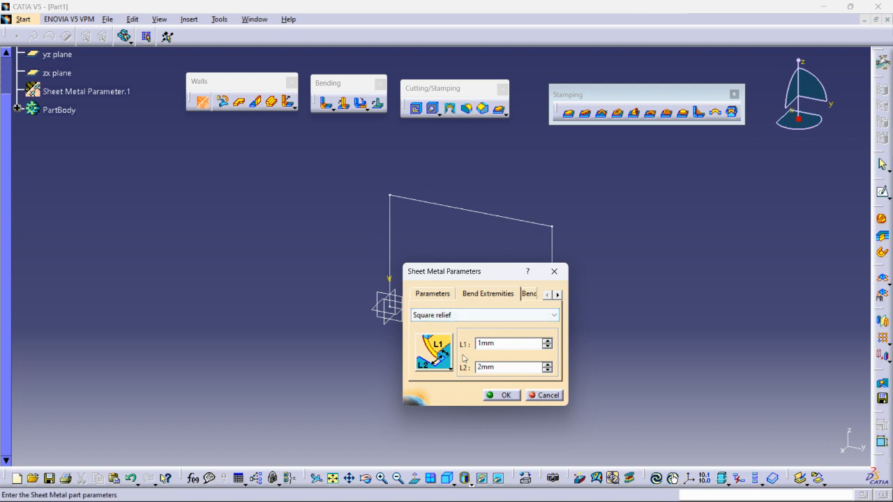
click(452, 318)
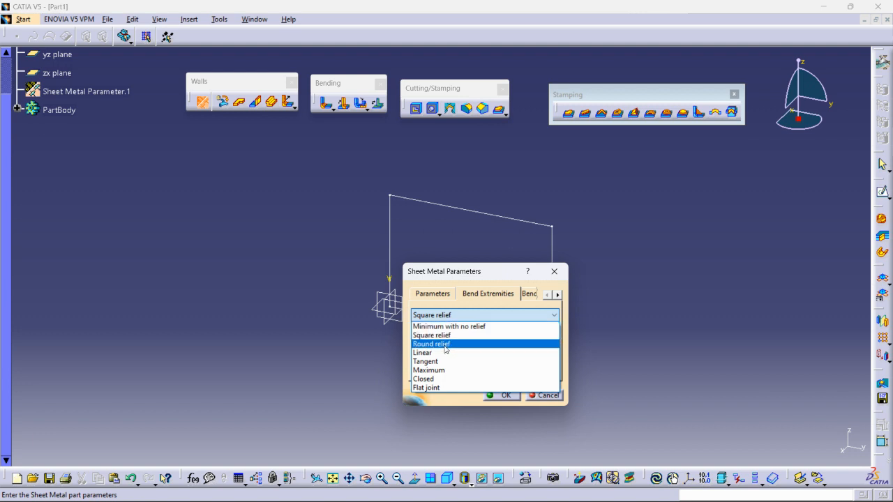
click(447, 343)
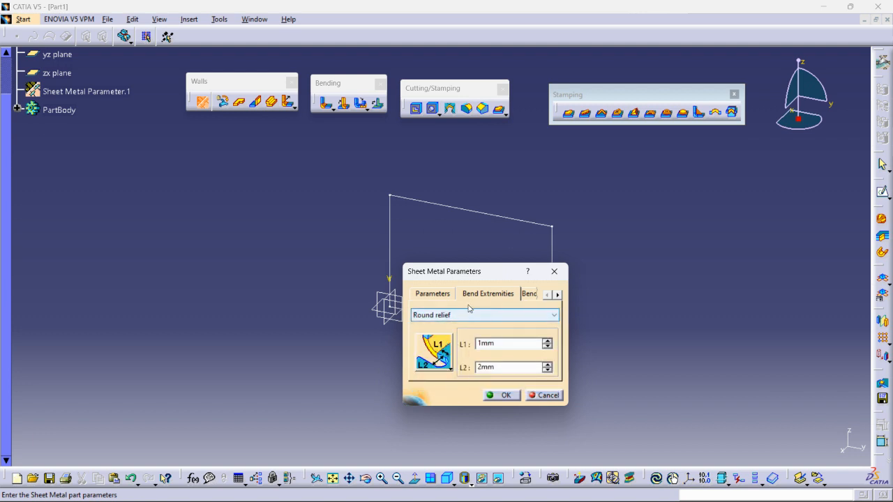
- Set the bend extremities to Minimum with no relief and apply the sheet metal parameters
click(462, 315)
click(438, 327)
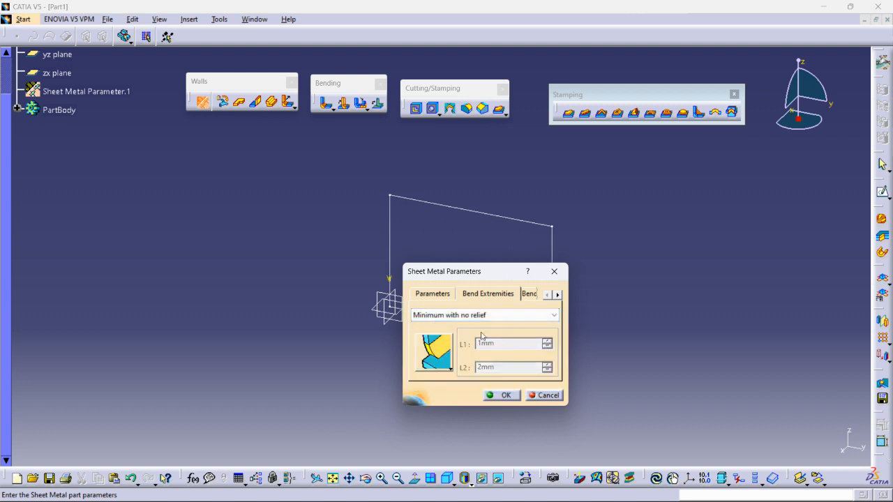
click(435, 295)
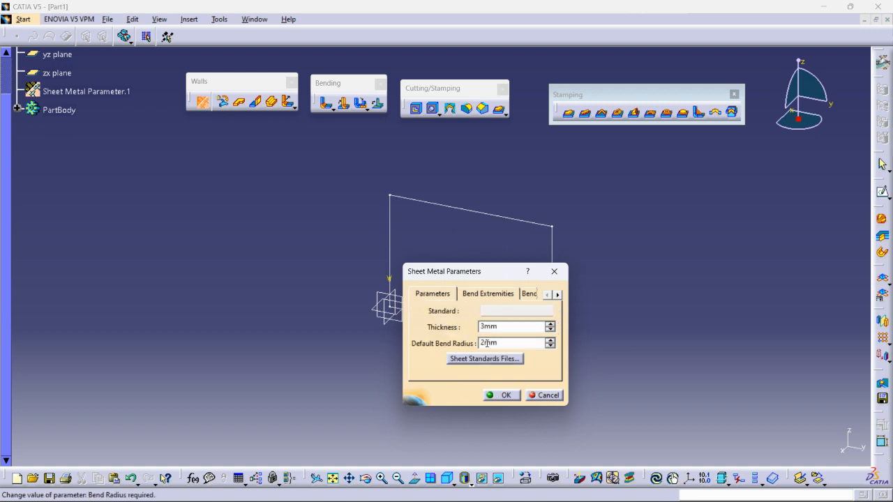
click(493, 396)
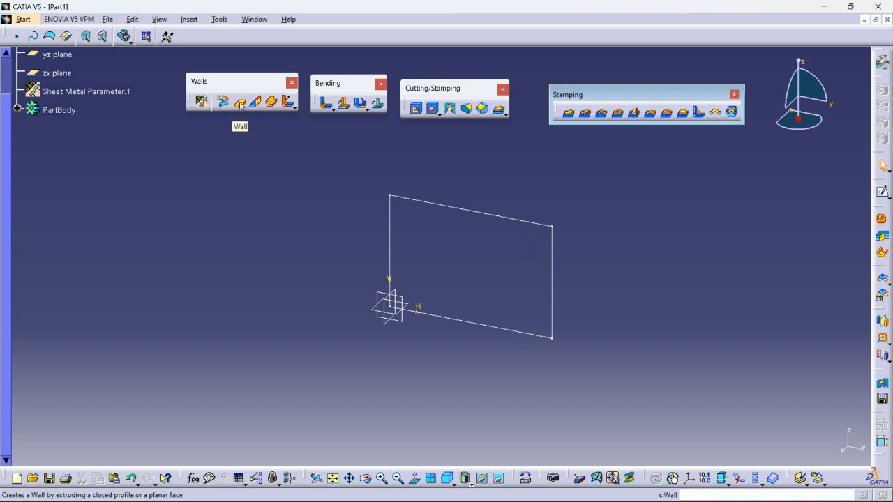
- Create a wall from the rectangular sketch, keeping the default material side
click(239, 104)
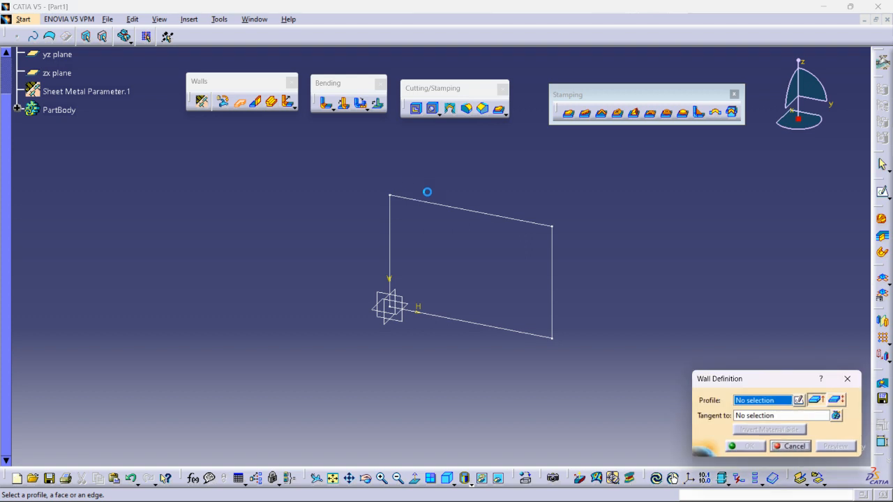
click(445, 208)
mouse_move(616, 287)
middle_down()
mouse_move(504, 290)
mouse_move(525, 314)
mouse_move(551, 323)
mouse_move(468, 295)
mouse_move(494, 311)
mouse_move(538, 269)
middle_up()
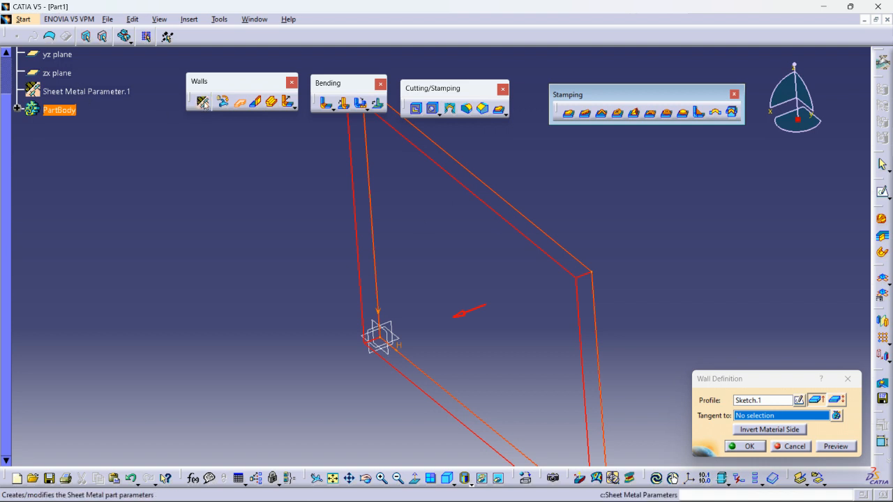
click(755, 450)
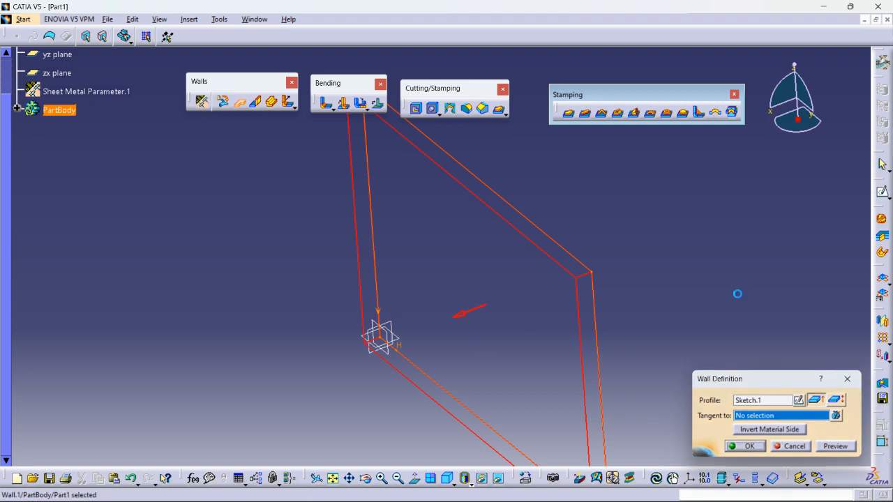
- Review the definition of Wall.1 under PartBody and close it without changes
click(17, 109)
click(66, 126)
double_click(67, 127)
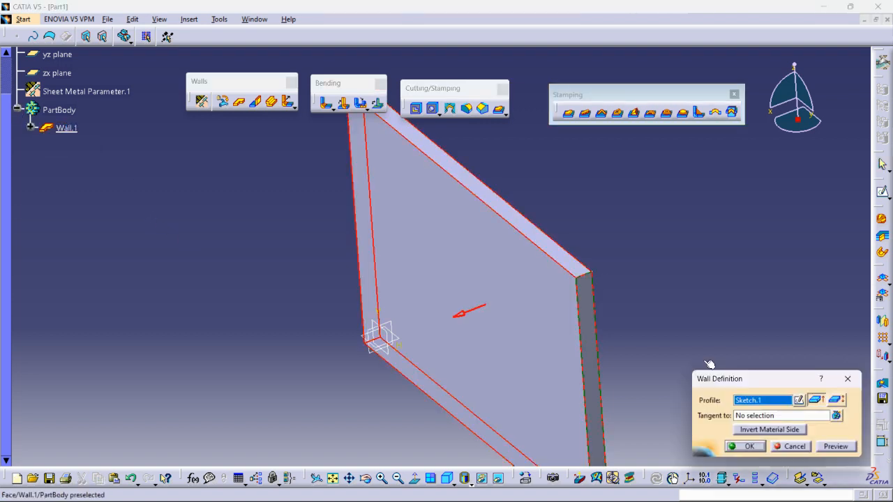
ctrl+middle_drag(677, 313, 698, 367)
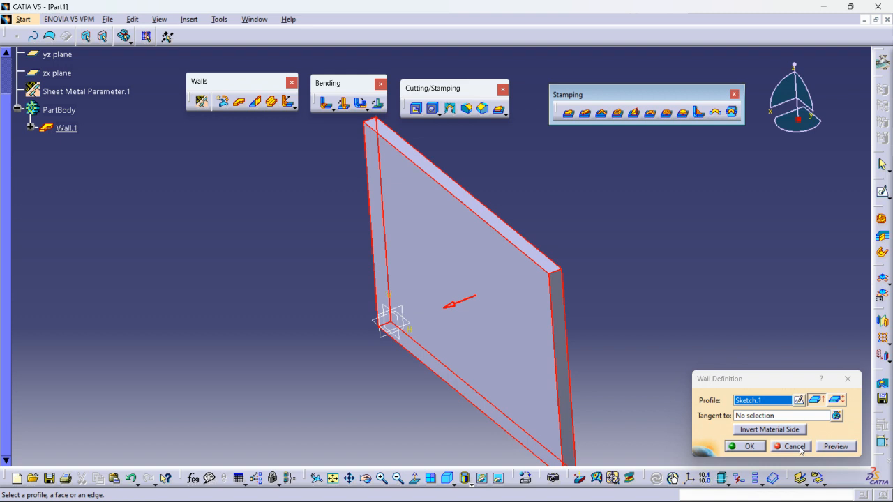
click(800, 450)
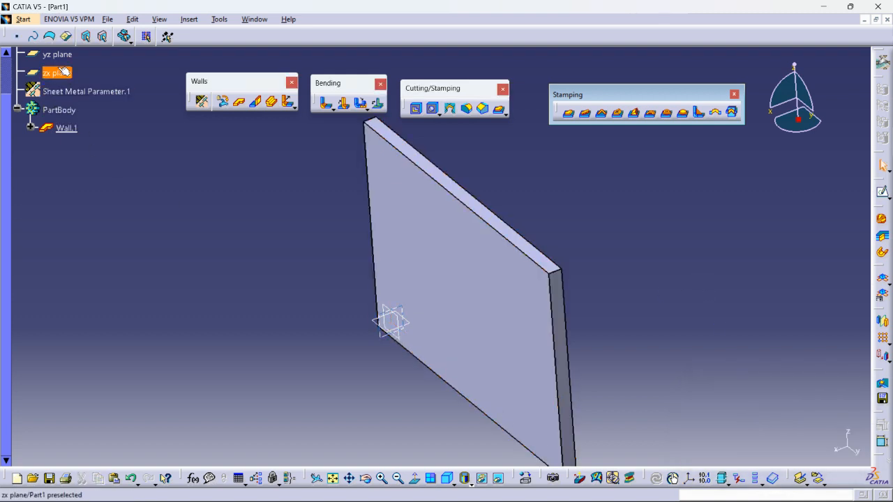
- Try to delete Sheet Metal Parameter.1 from the specification tree
right_click(81, 96)
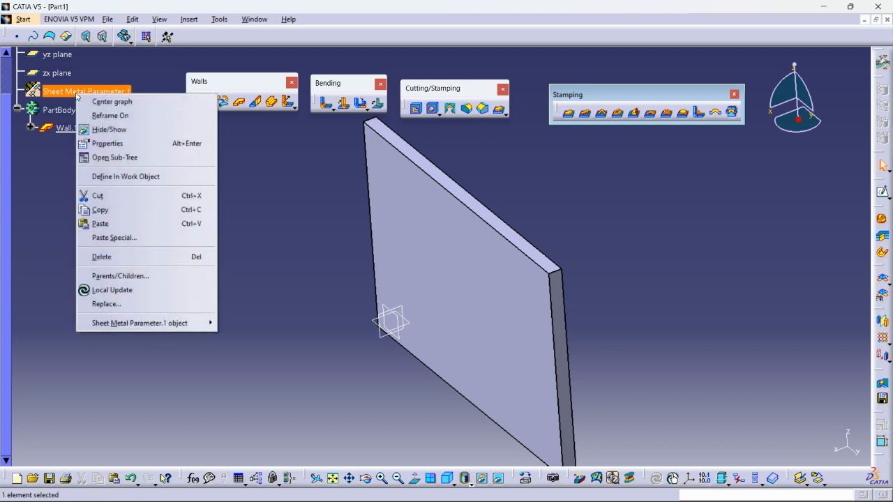
click(133, 257)
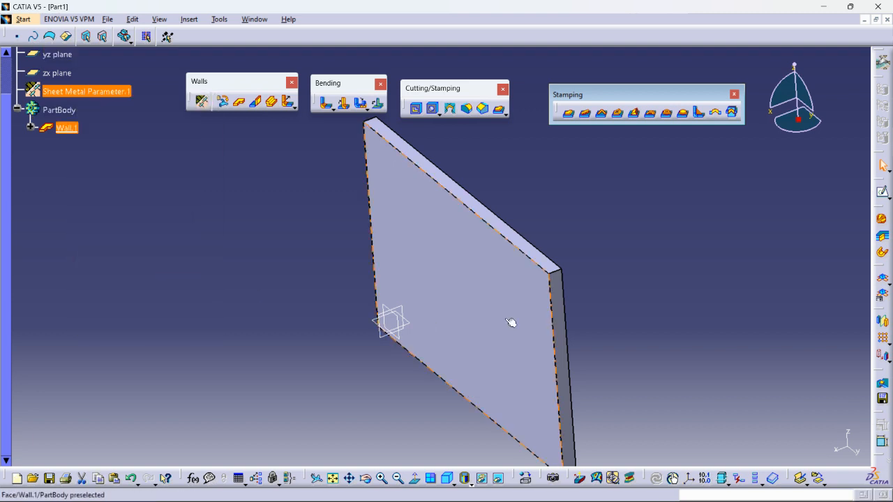
click(233, 164)
right_click(103, 89)
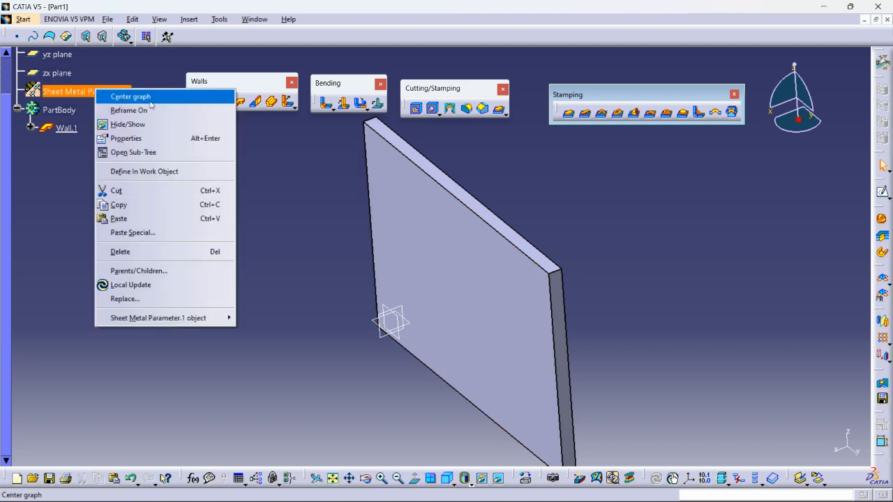
click(132, 252)
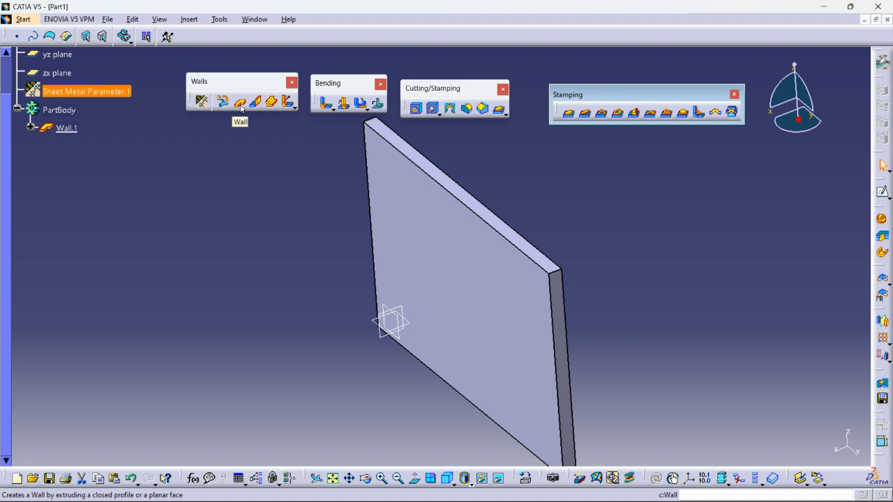
click(230, 205)
- Start a Wall On Edge feature with bend along two adjacent edges of the base wall
middle_drag(318, 303, 321, 311)
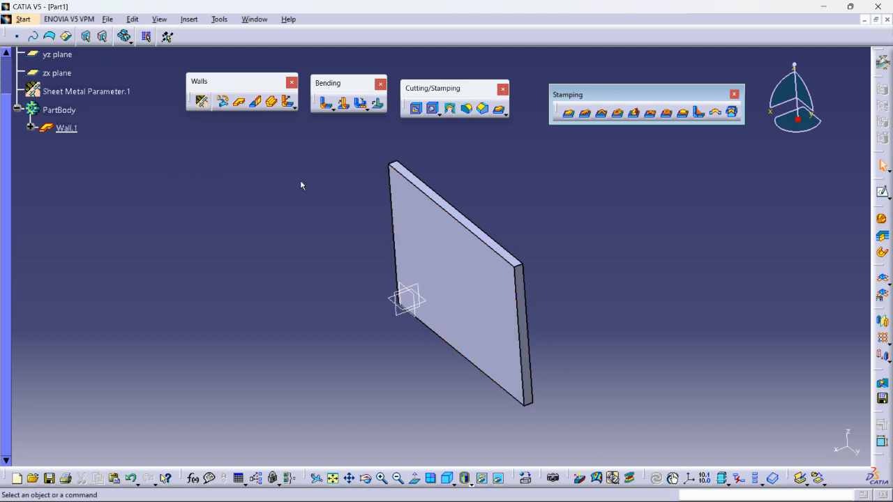
middle_drag(332, 294, 535, 317)
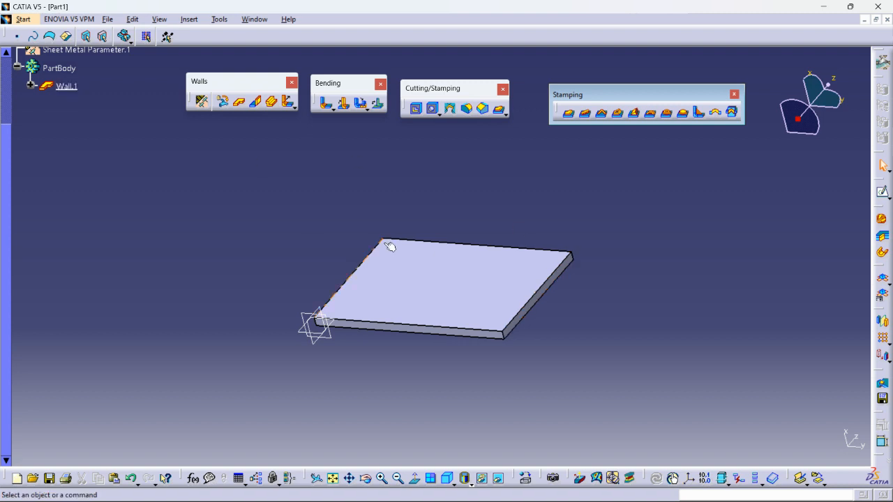
click(256, 103)
click(343, 286)
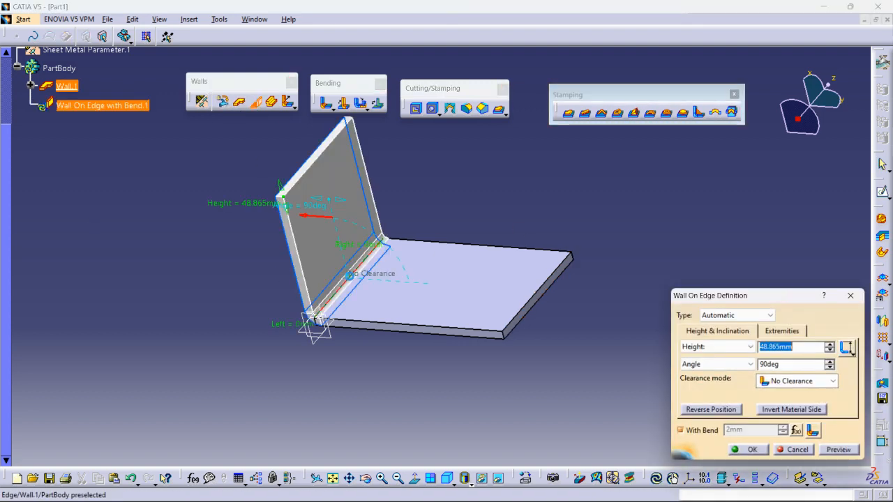
ctrl+middle_drag(379, 304, 428, 281)
click(416, 237)
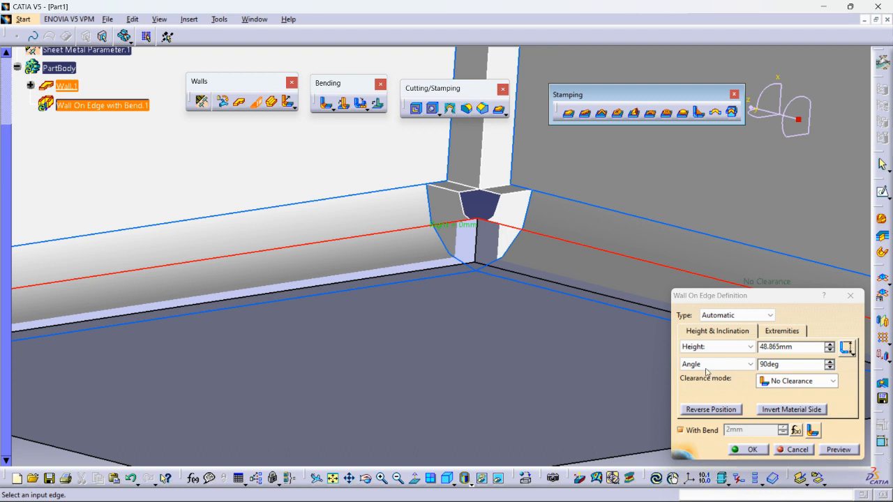
middle_drag(381, 249, 476, 265)
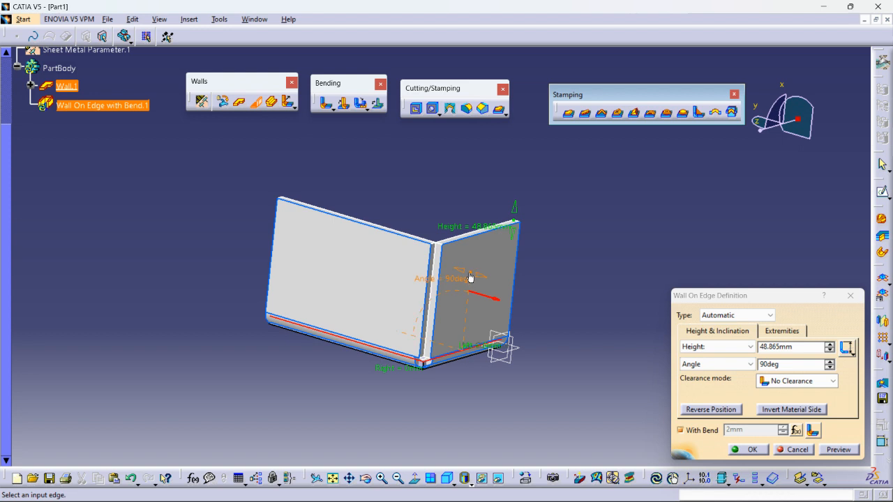
- Adjust the edge walls to an angle of 104 deg and a height of 60 mm
drag(470, 277, 427, 278)
middle_drag(427, 277, 425, 257)
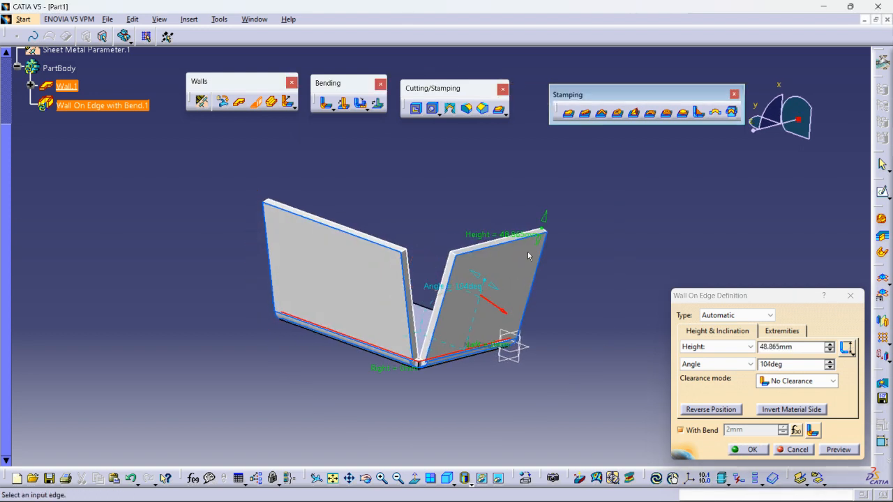
drag(513, 235, 518, 210)
middle_drag(567, 267, 510, 232)
middle_drag(583, 326, 480, 292)
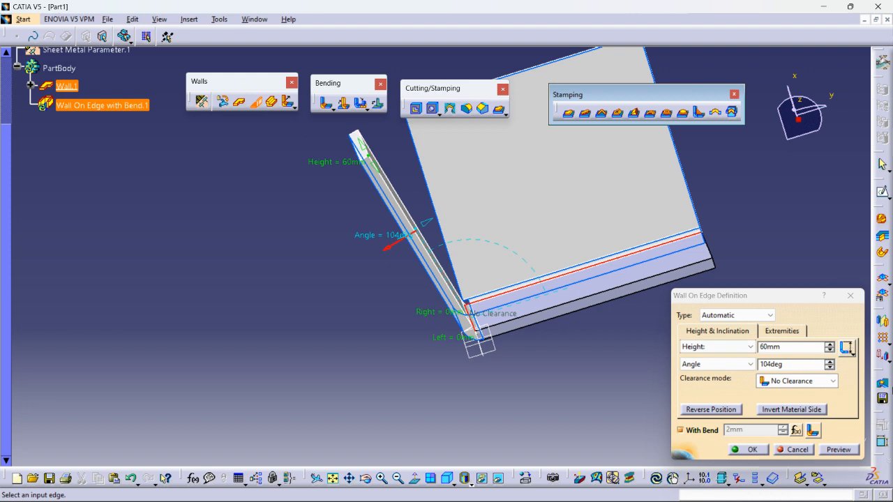
- Look over the length type choices for the wall height and create the walls on edge
click(848, 349)
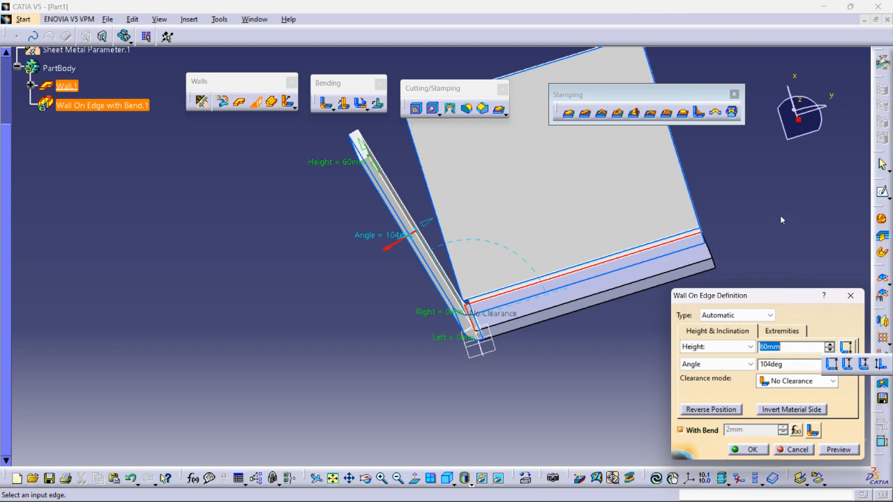
click(640, 97)
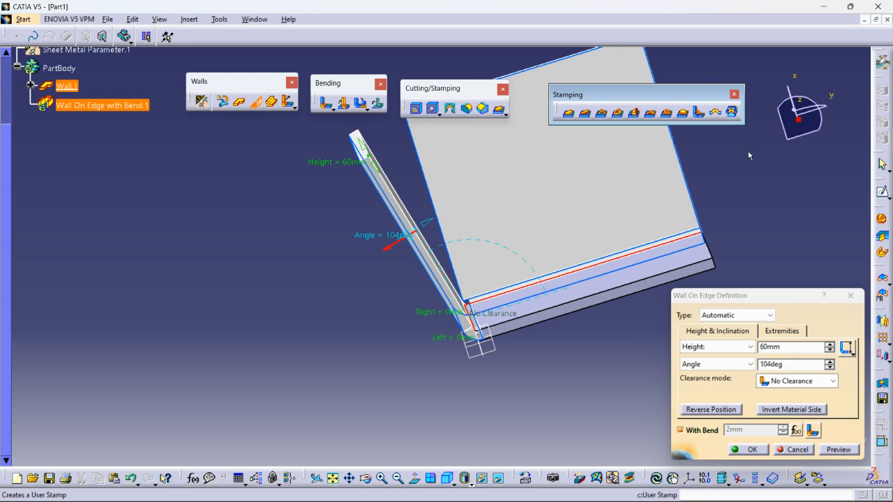
click(748, 450)
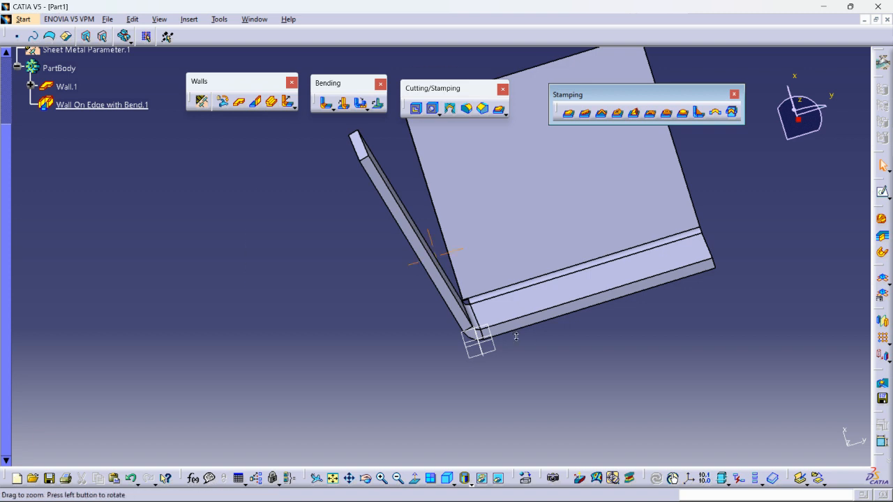
- Create a new Part document and open a sketch on its yz plane
middle_drag(516, 336, 516, 349)
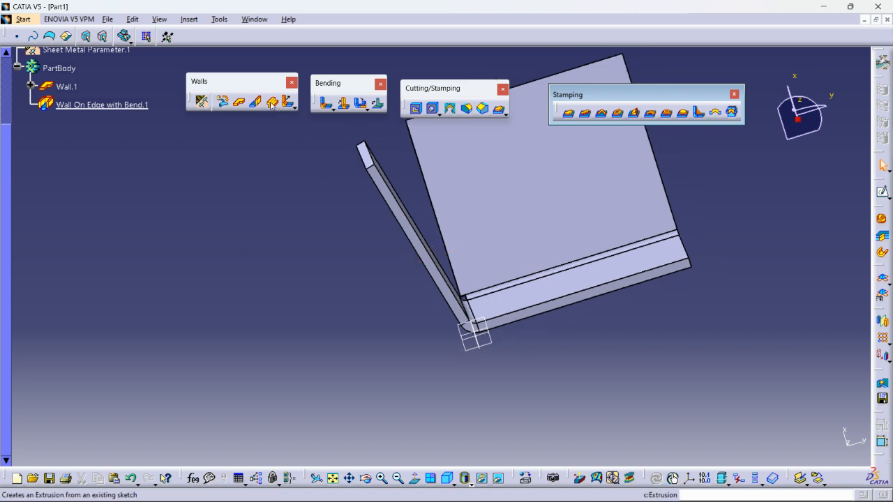
click(108, 20)
click(122, 35)
text(Part)
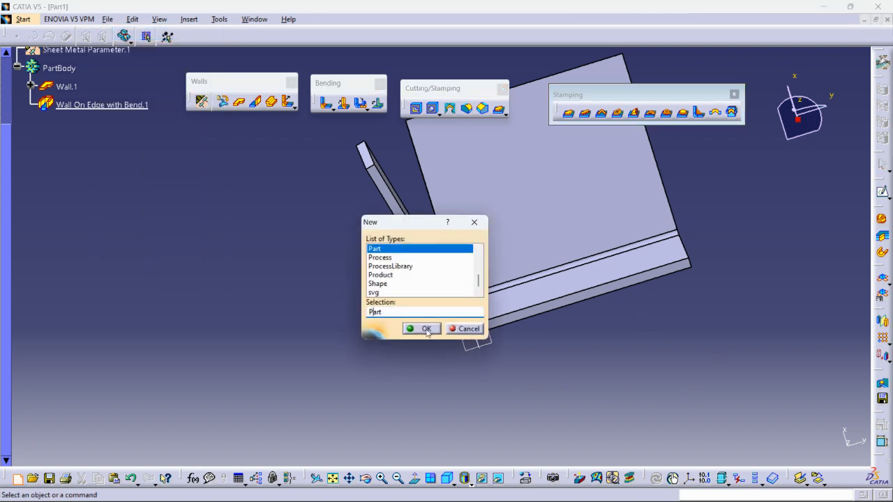
click(426, 329)
click(646, 345)
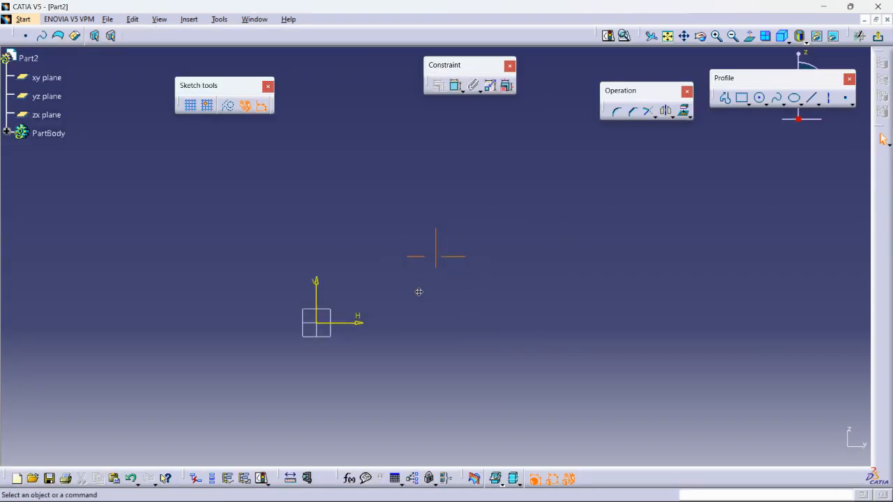
- Sketch an open stepped profile from the horizontal axis, rising to about 99 mm, running about 167 mm across, dropping about 25 mm and extending horizontally outward
click(726, 97)
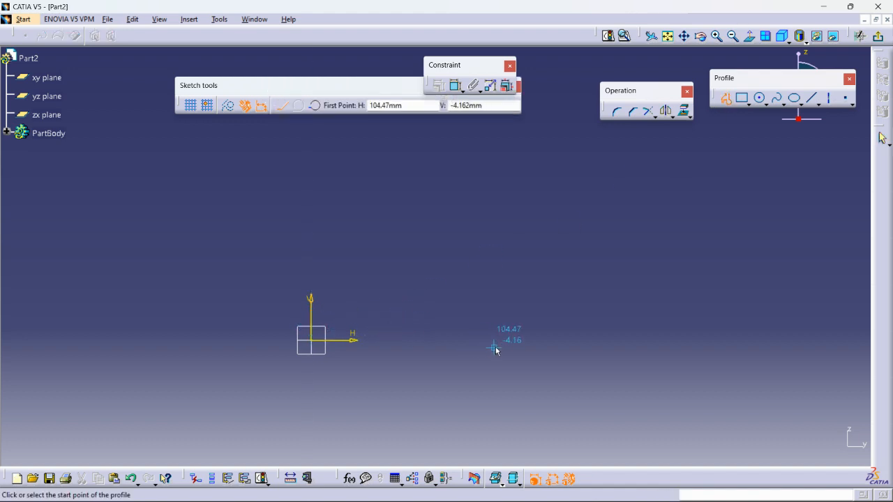
click(496, 318)
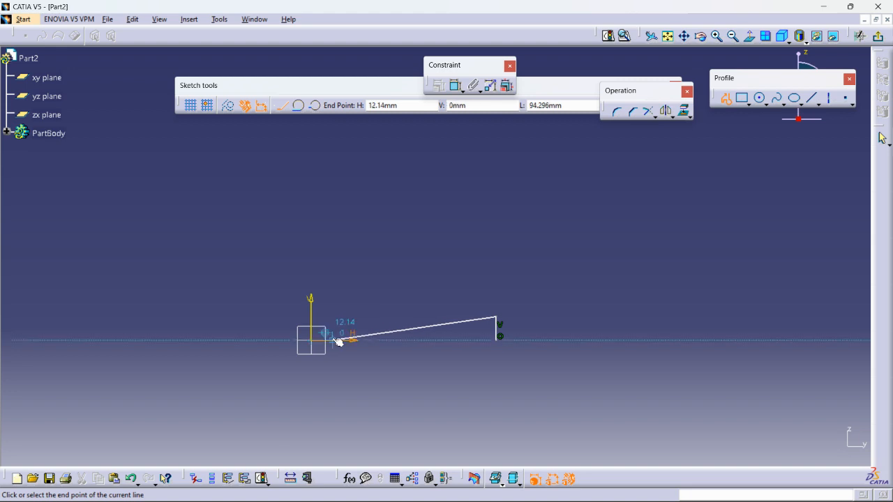
click(313, 319)
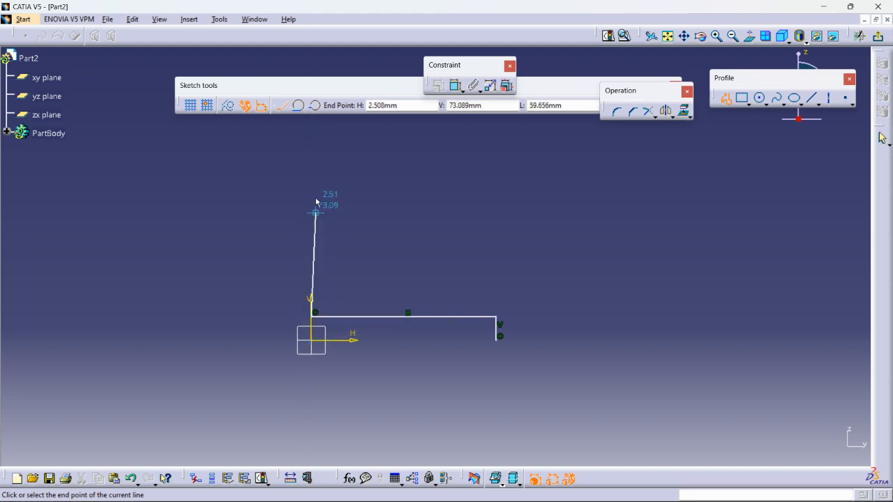
click(312, 167)
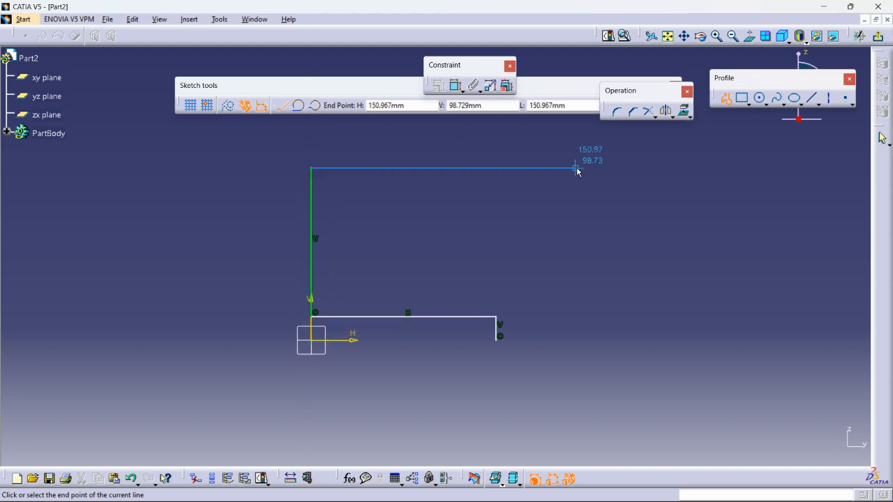
click(604, 169)
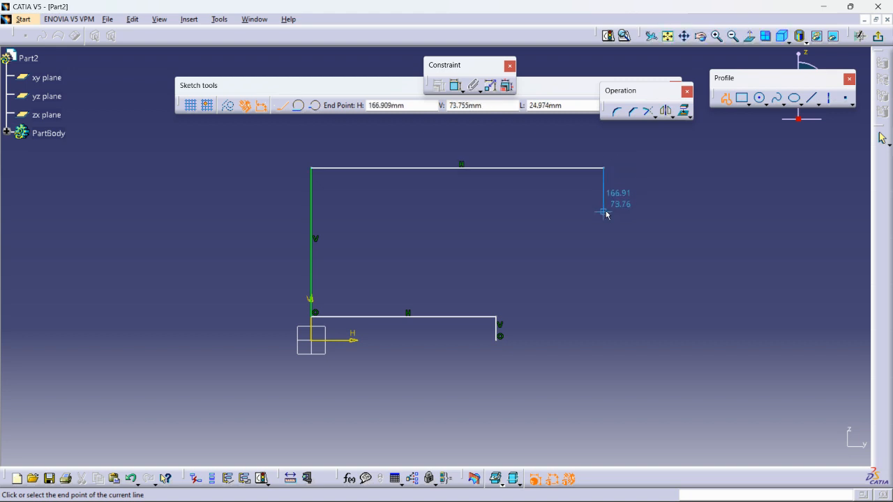
click(603, 211)
double_click(779, 211)
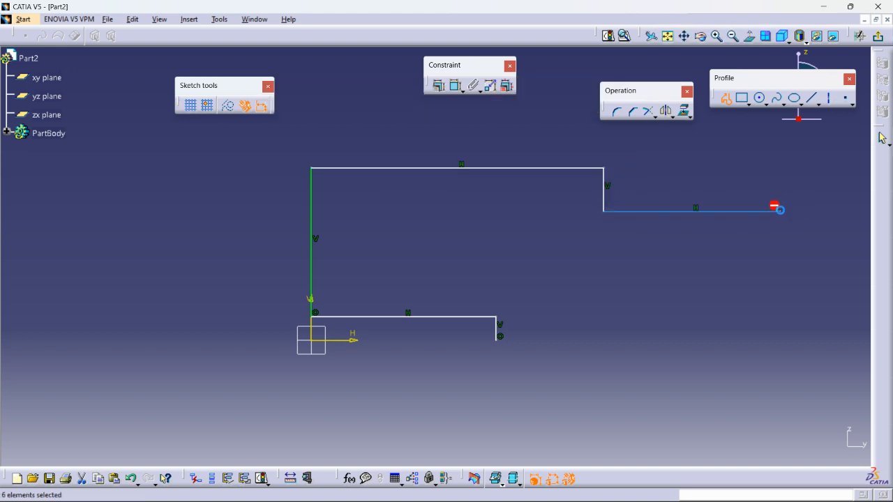
- Raise the profile's lower horizontal line slightly and dimension the uppermost line's height from the horizontal axis
drag(471, 320, 470, 300)
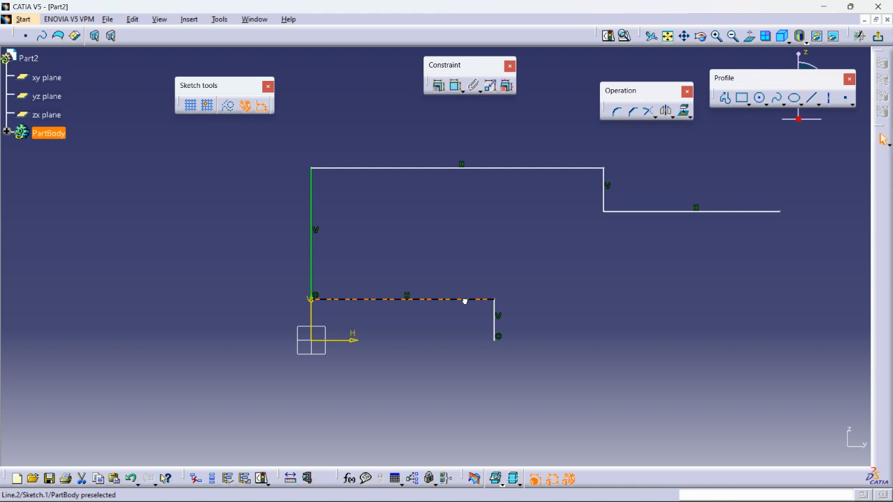
click(455, 84)
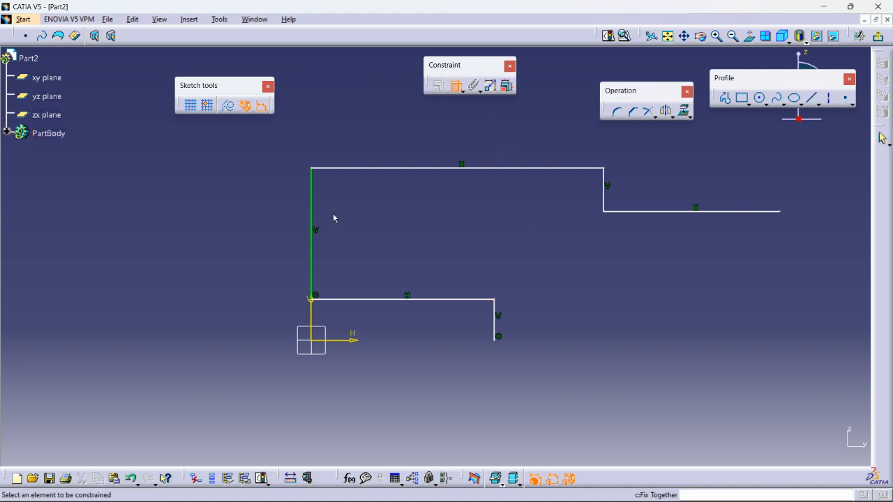
click(347, 340)
click(375, 169)
click(252, 241)
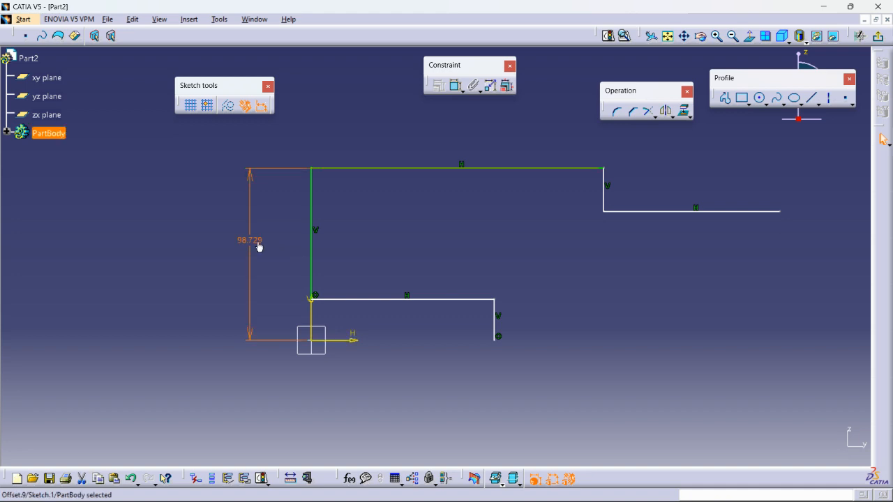
- Set the height dimension of the profile's uppermost line to 1000 mm
double_click(258, 244)
text(100)
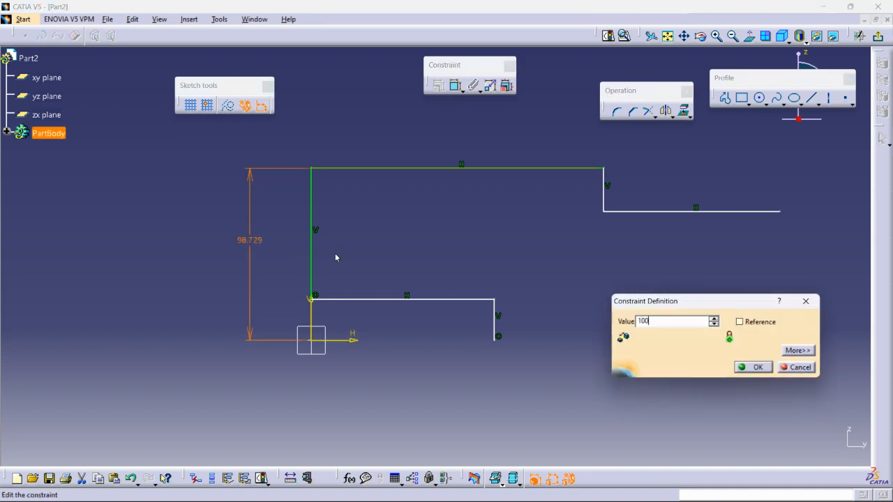
text(0)
key(Return)
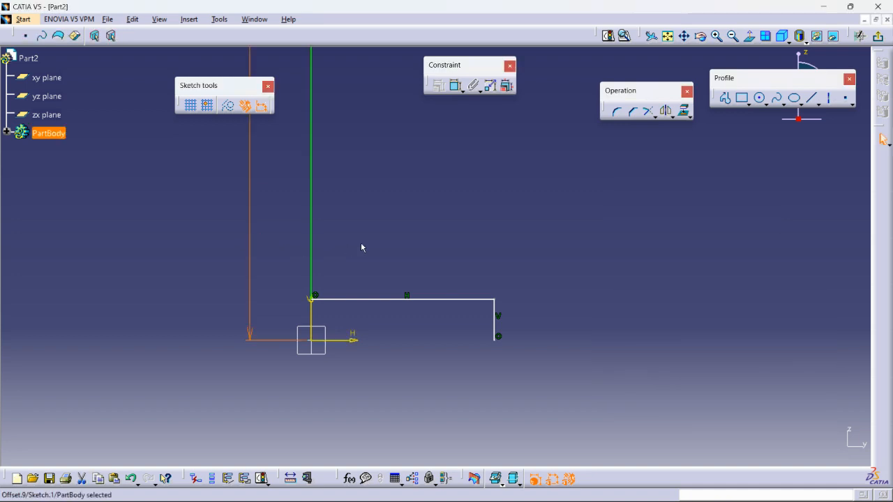
- Set the height dimension of the profile's uppermost line to 450 mm
ctrl+middle_drag(483, 238, 499, 340)
middle_drag(467, 306, 464, 347)
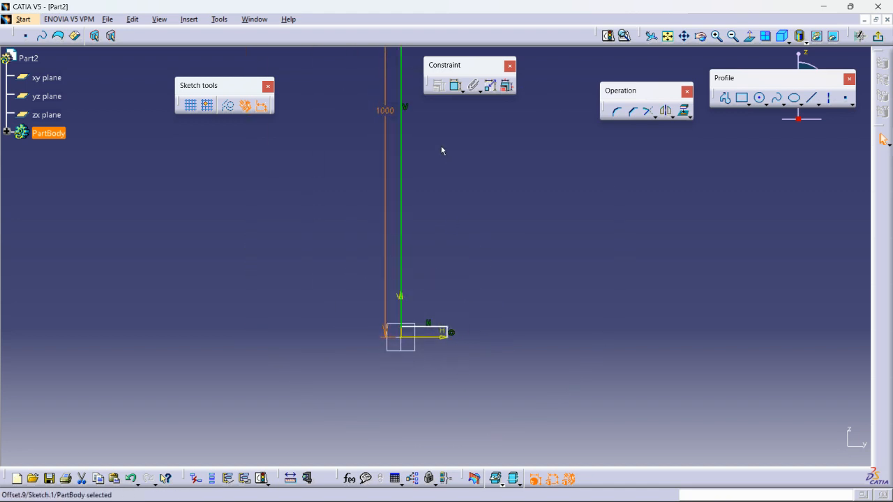
double_click(382, 112)
text(450)
key(Return)
click(578, 263)
- Dimension the length of the uppermost horizontal line and set it to 250 mm
click(455, 85)
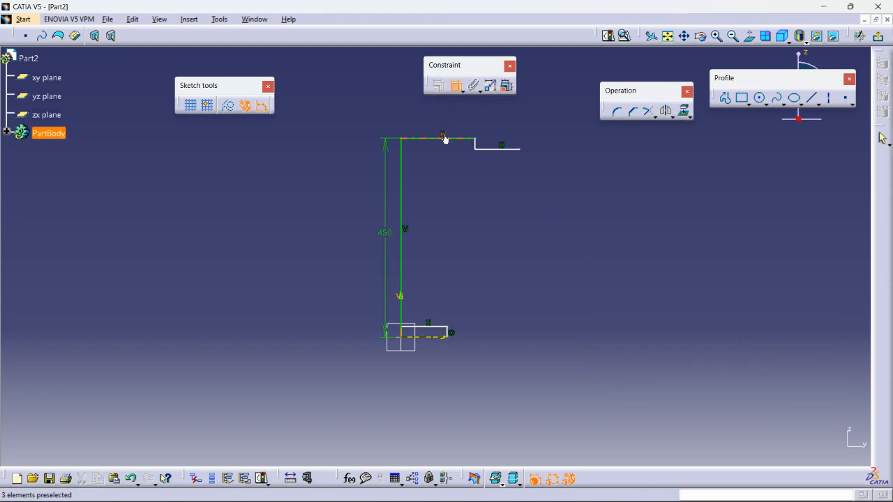
click(442, 175)
click(439, 136)
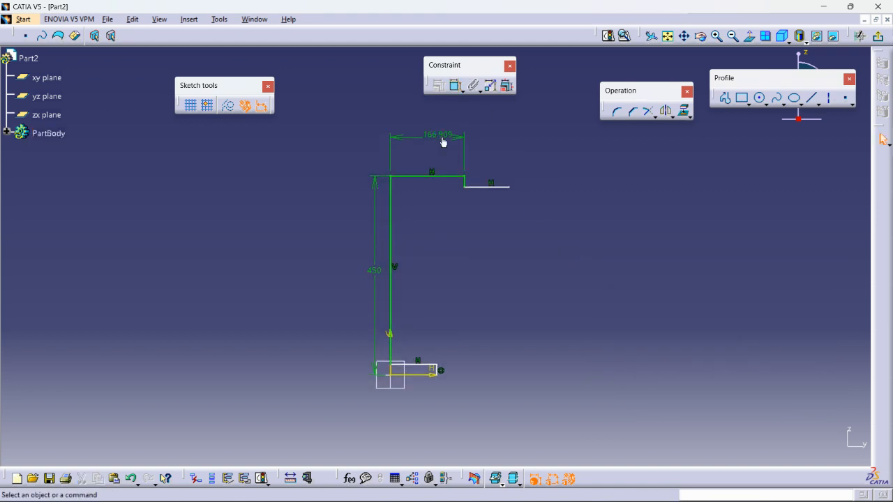
double_click(443, 141)
text(250mm)
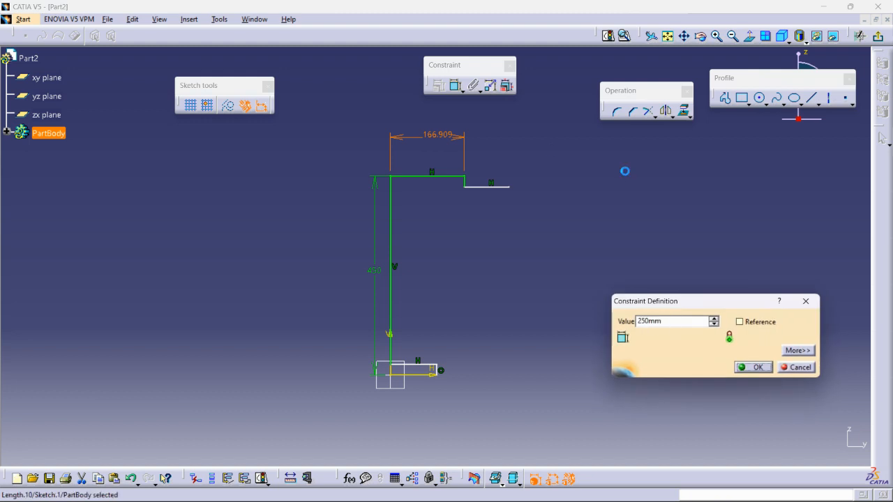
key(Return)
click(528, 291)
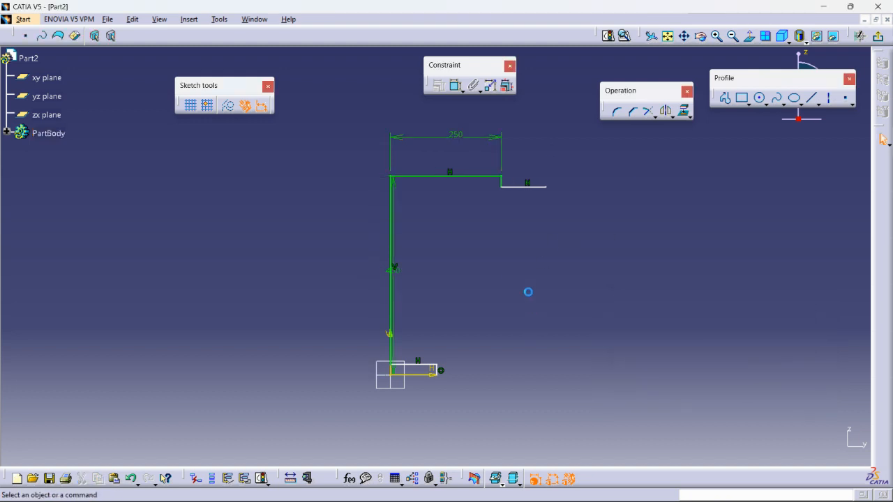
- Dimension the length of the lowest horizontal line and set it to 250 mm
click(455, 85)
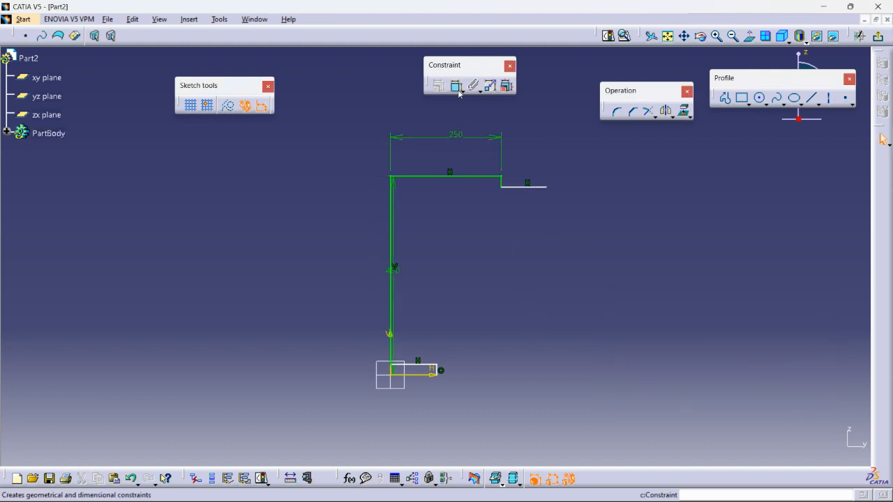
click(423, 368)
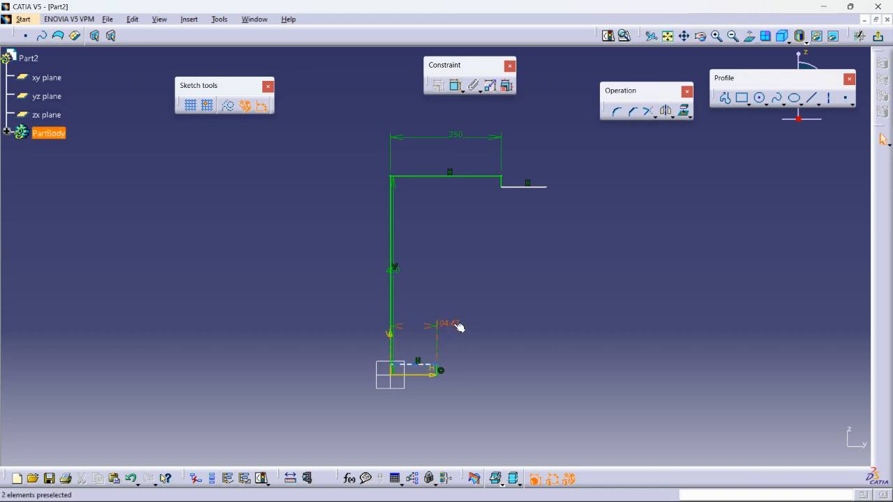
double_click(447, 324)
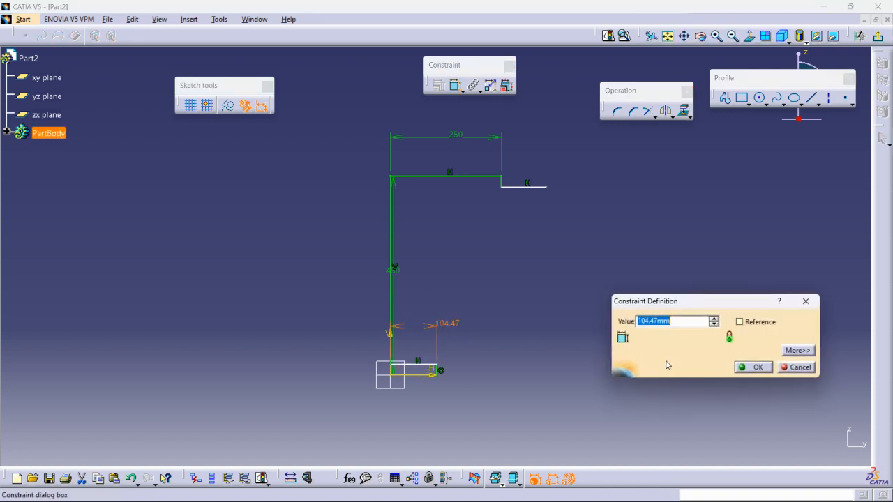
text(250)
key(Return)
click(667, 364)
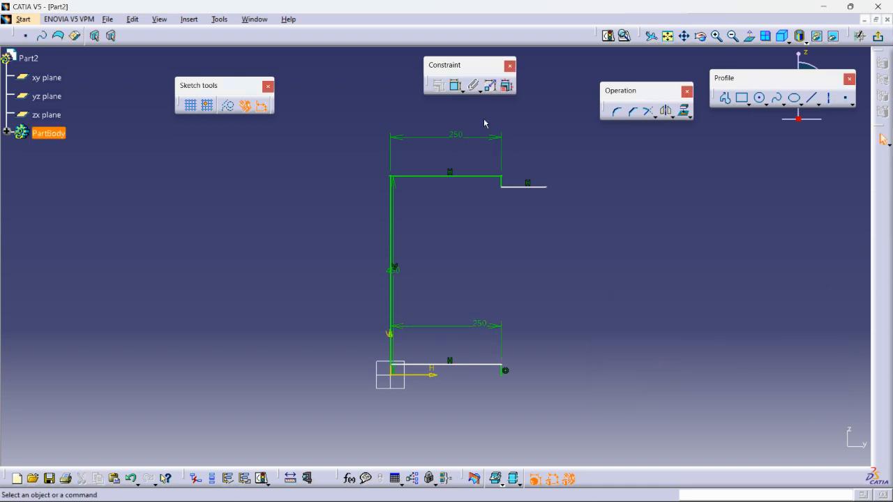
- Dimension the short vertical line at the end of the lowest horizontal line and set it to 50 mm
click(456, 85)
mouse_move(506, 373)
middle_down()
mouse_move(554, 342)
mouse_move(507, 232)
middle_up()
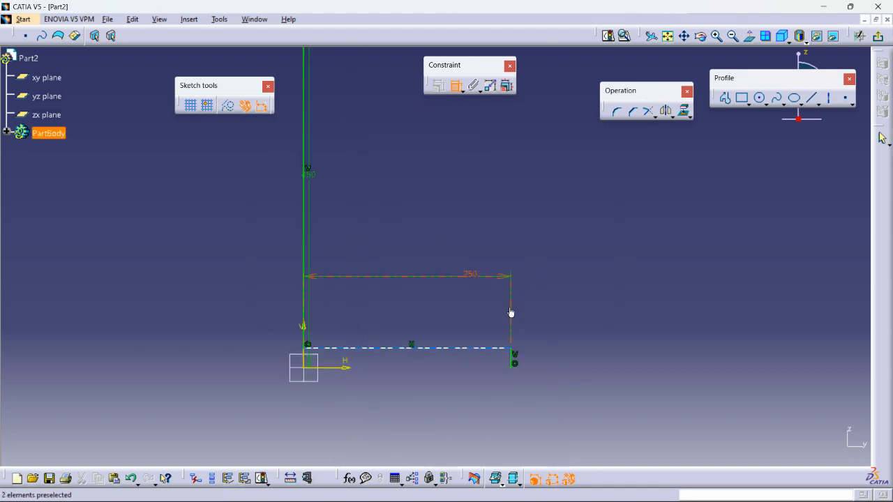
click(516, 359)
click(591, 357)
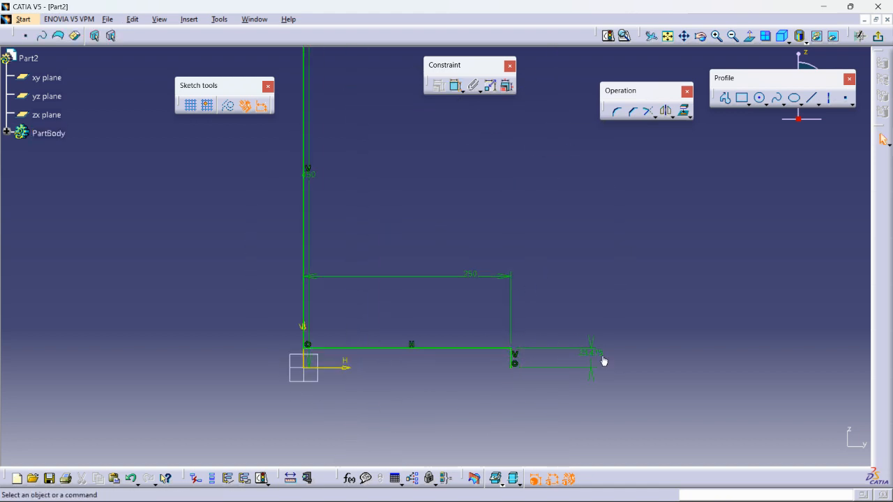
double_click(603, 359)
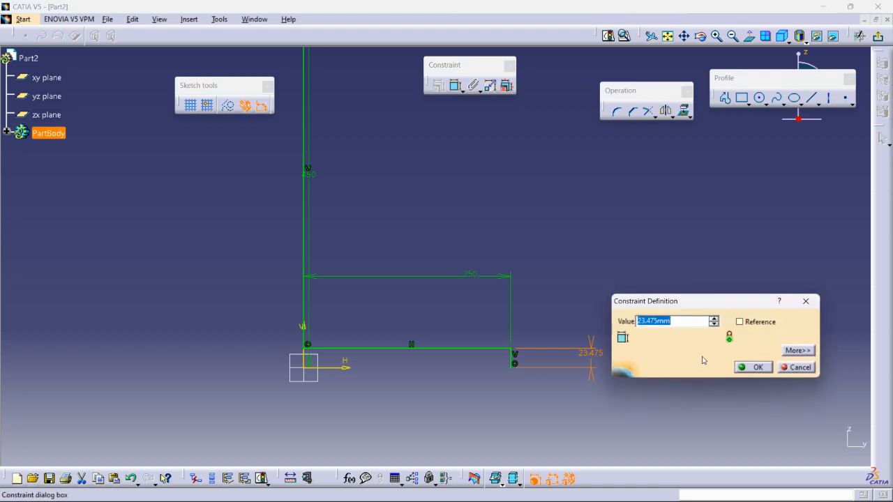
text(50)
key(Return)
click(671, 281)
- Dimension the offset between the uppermost line and the stepped-down outer horizontal line, and set it to 50 mm
mouse_move(642, 257)
middle_down()
mouse_move(659, 282)
mouse_move(653, 382)
middle_up()
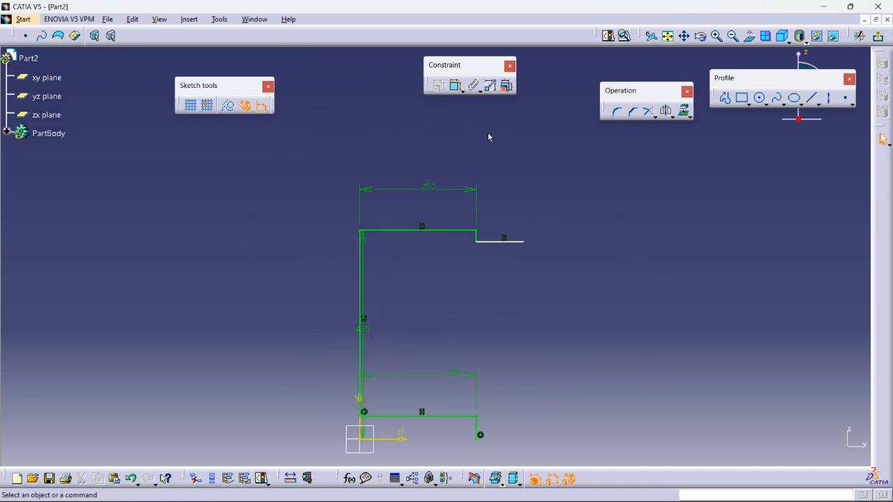
click(454, 85)
click(456, 231)
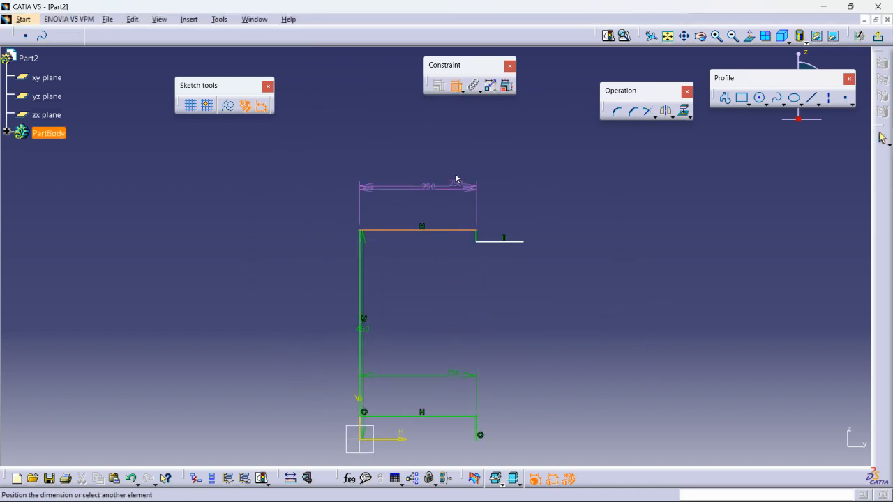
click(503, 242)
click(614, 262)
double_click(611, 254)
text(50)
key(Return)
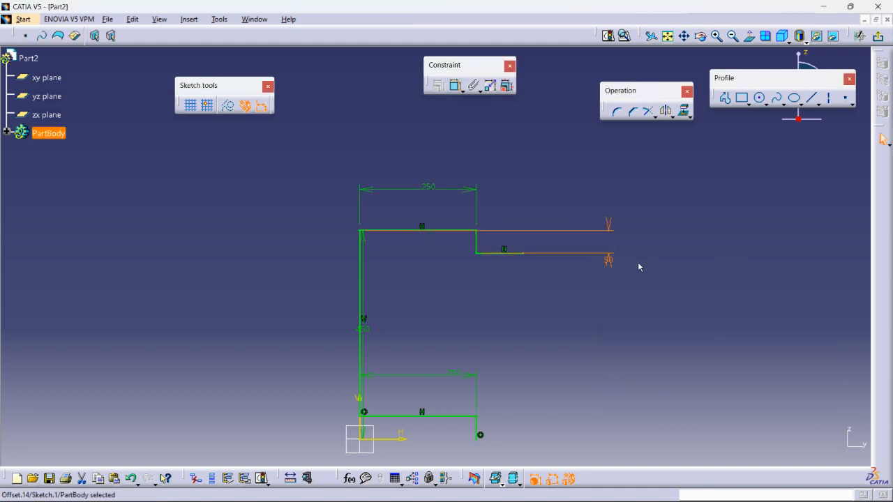
- Set the offset between the two upper horizontal lines to 100 mm and stretch the outer line farther outward
double_click(602, 261)
text(100)
key(Return)
click(719, 269)
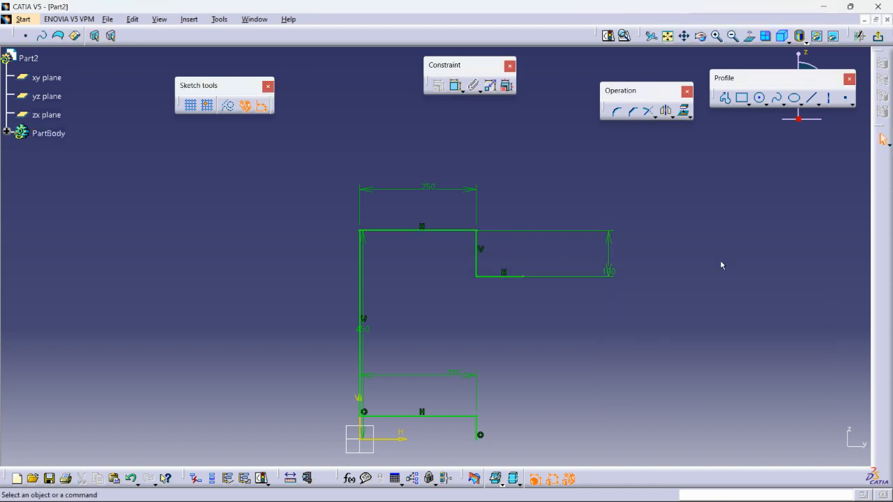
drag(548, 279, 666, 276)
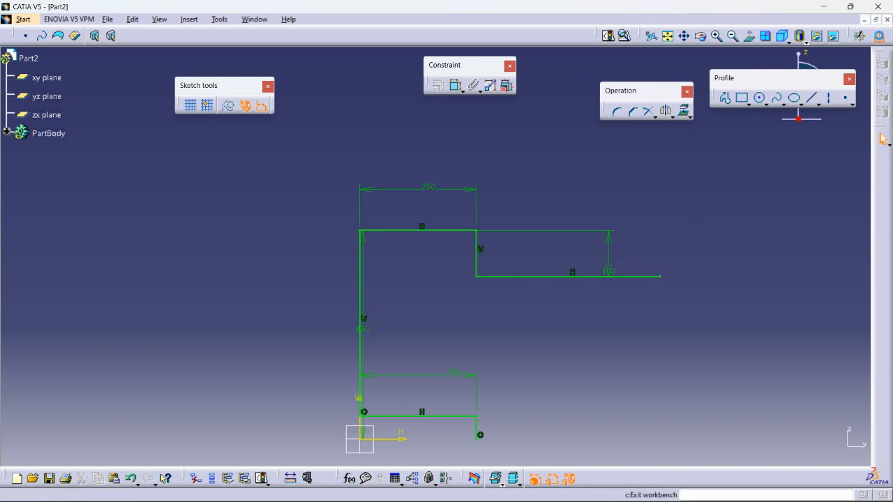
- Exit the sketch and set the sheet metal parameters to 1 mm thickness and 1 mm default bend radius
click(877, 35)
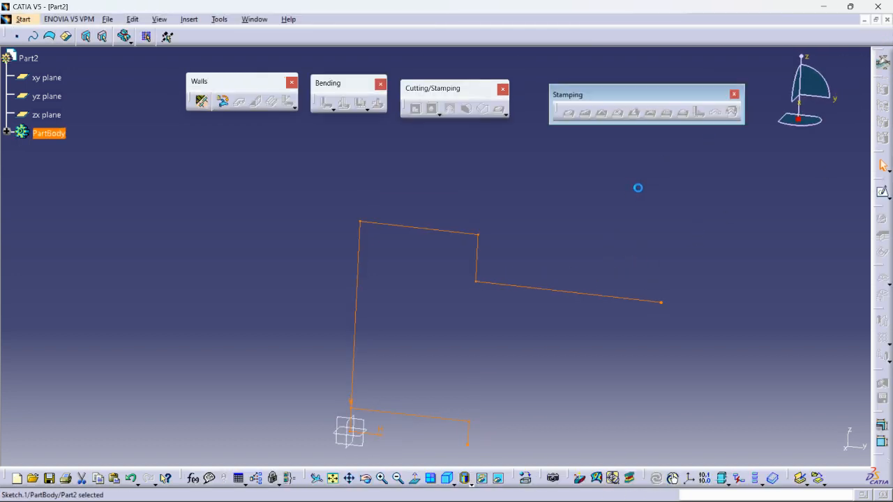
click(202, 101)
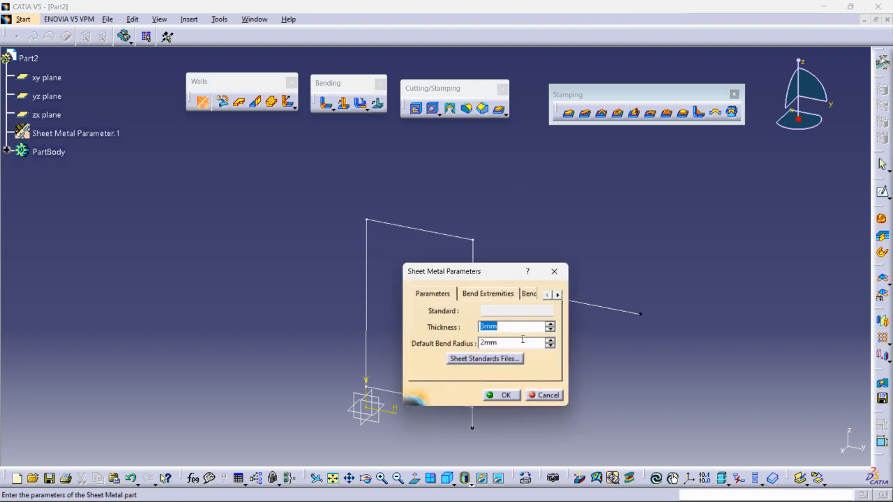
text(1)
double_click(507, 344)
text(1)
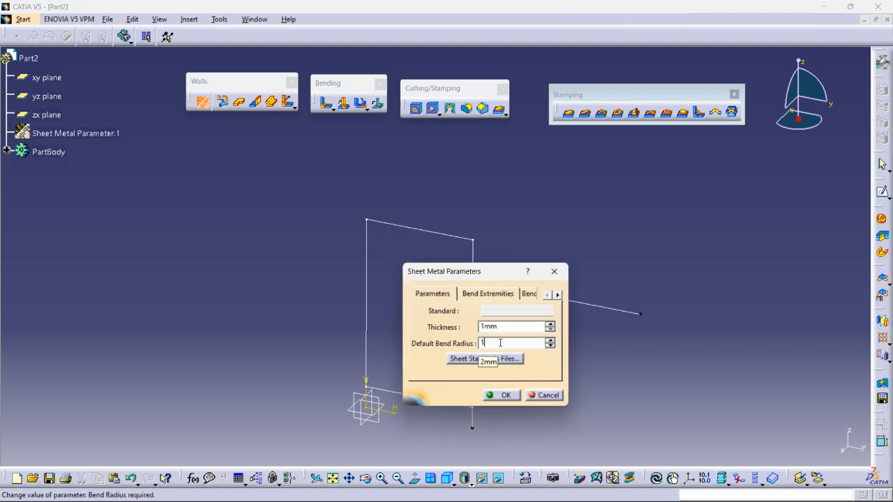
click(504, 395)
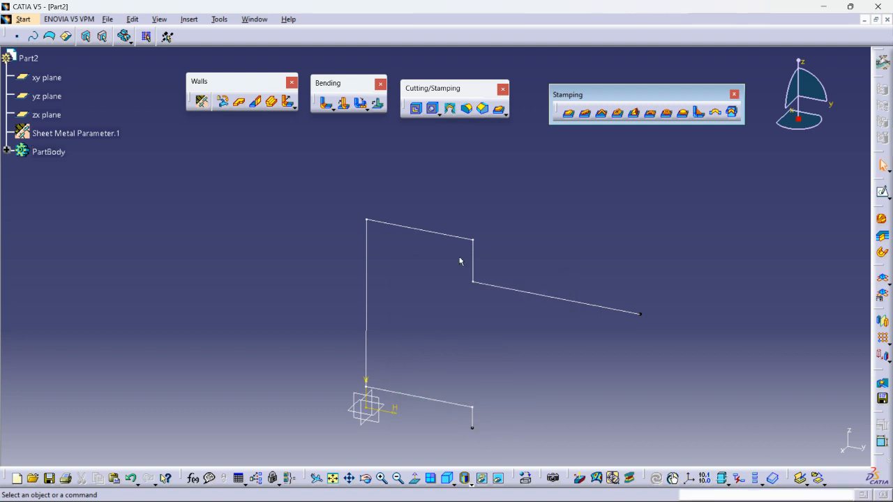
- Start an Extrusion of the stepped profile sketch and pull its Limit 1 dimension out to 584 mm
click(254, 101)
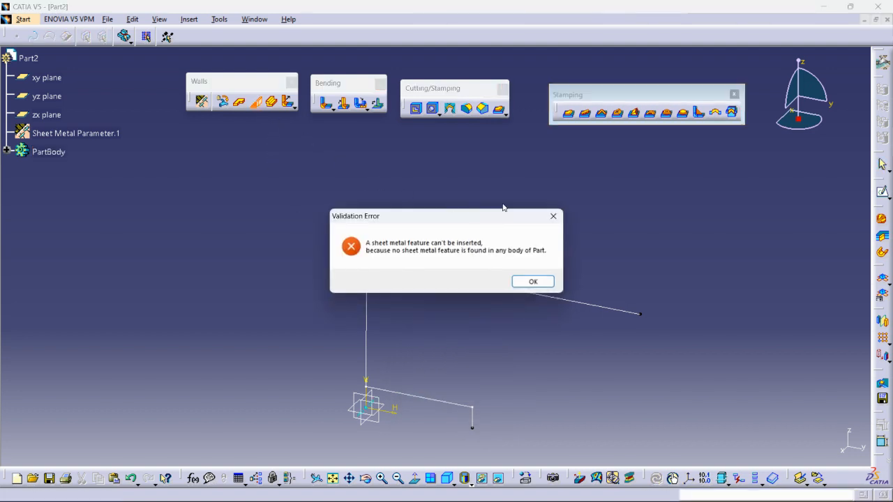
click(526, 283)
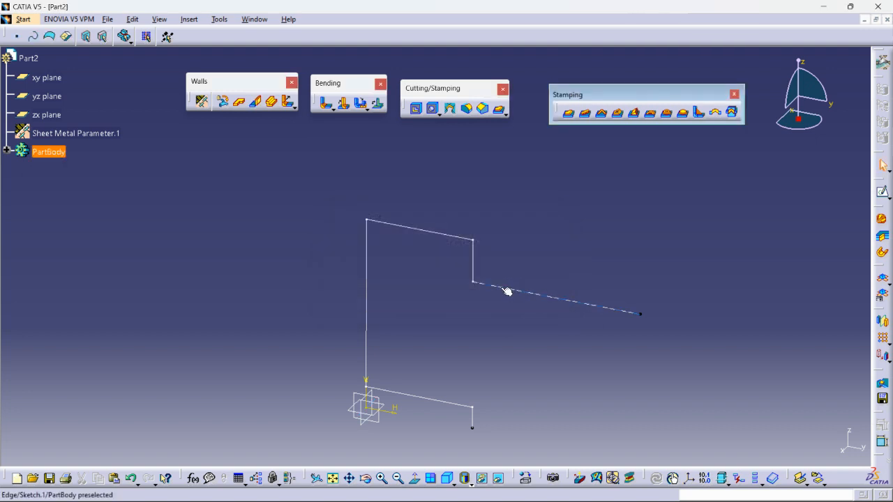
click(271, 102)
click(468, 239)
middle_drag(540, 267, 561, 307)
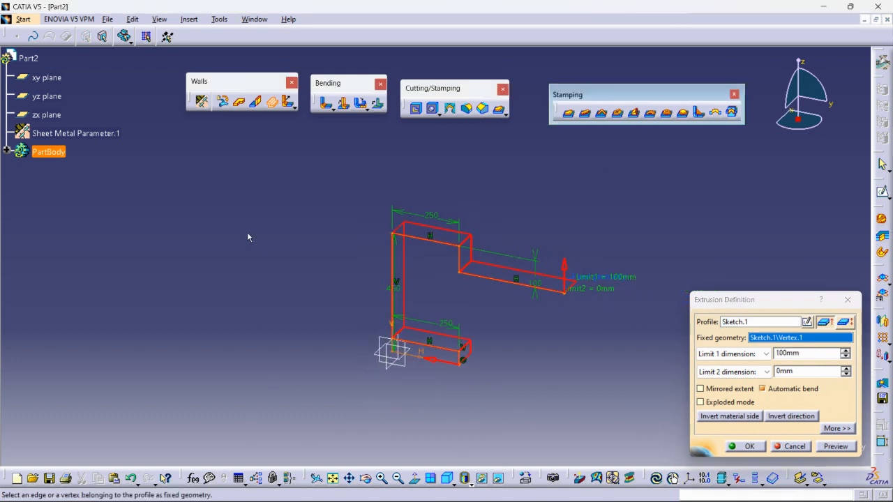
middle_drag(469, 269, 425, 305)
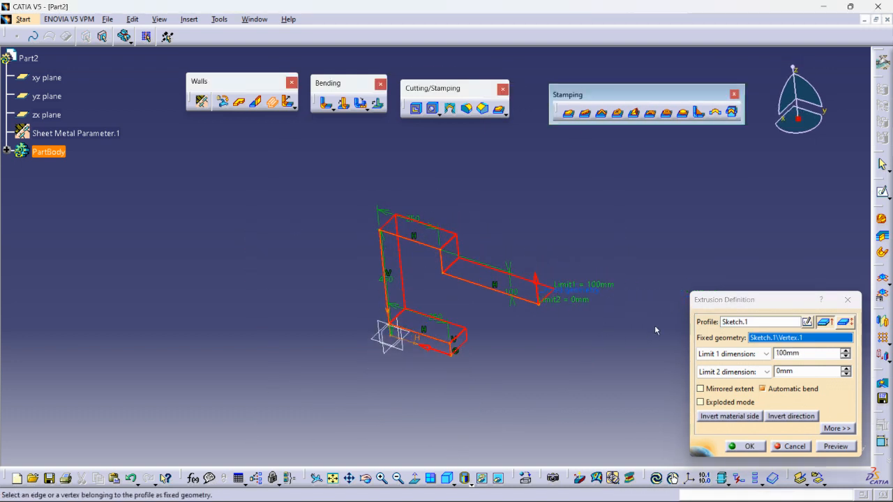
drag(569, 285, 662, 230)
middle_drag(550, 321, 425, 273)
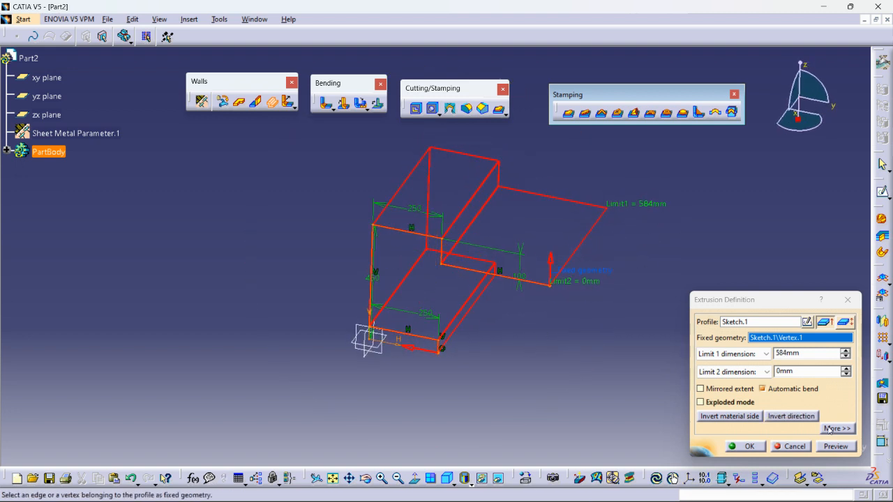
- Enable Exploded mode for the extrusion and turn off Automatic bend to compare the profile's corners
click(7, 151)
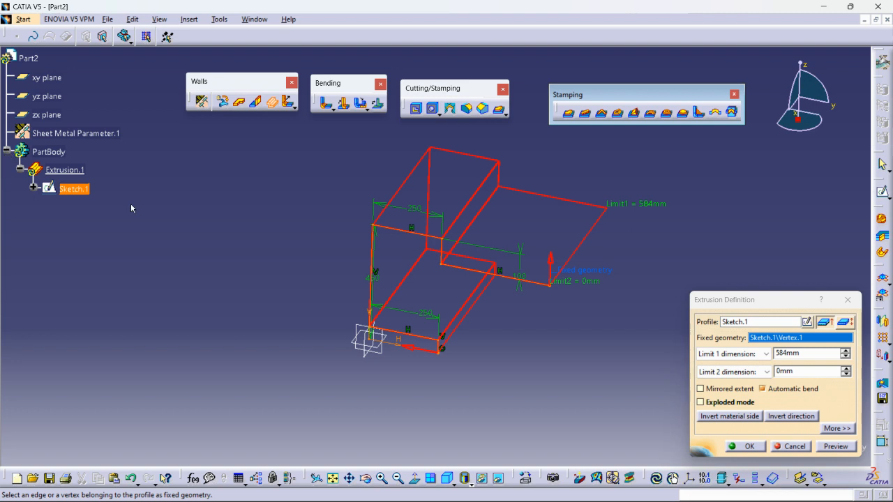
click(701, 402)
middle_drag(456, 262, 457, 201)
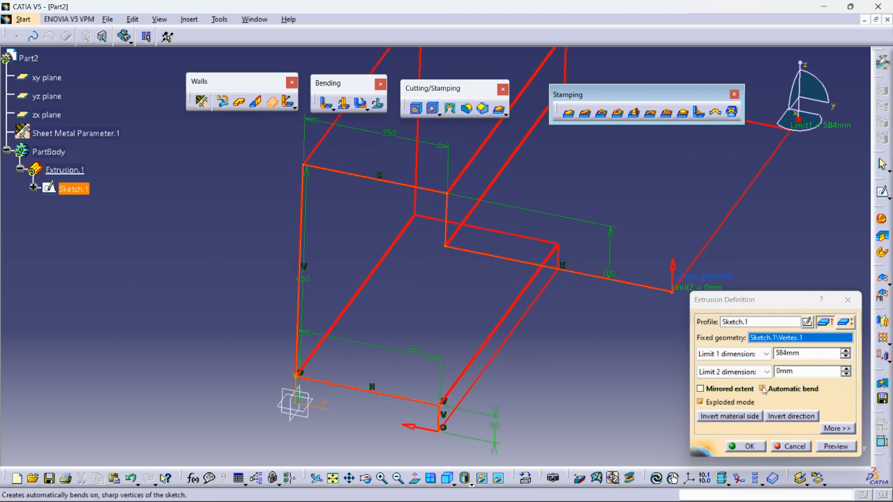
middle_drag(420, 250, 344, 202)
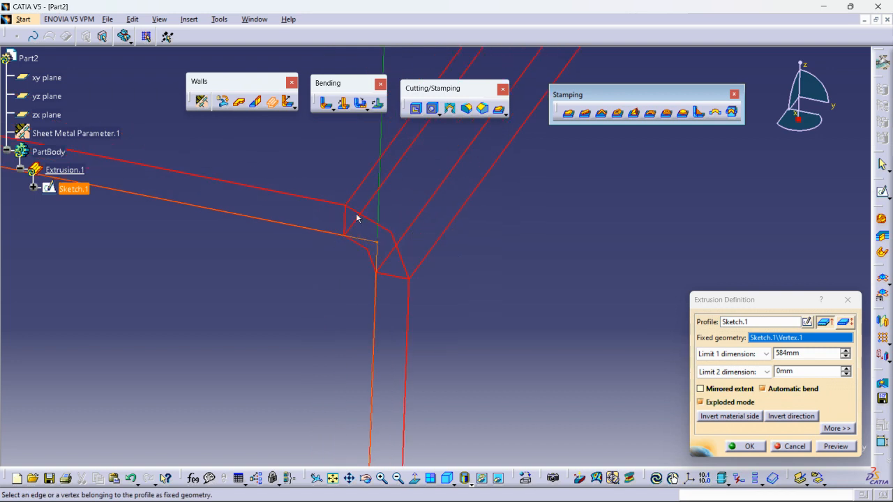
click(761, 388)
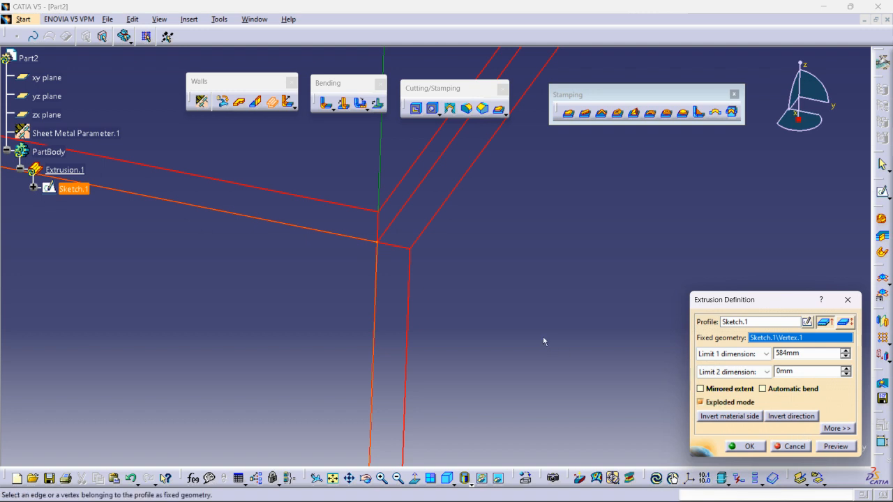
- Invert the extrusion direction twice and flip the material side to compare the profile's thickness placement at the corner
middle_drag(511, 319, 746, 356)
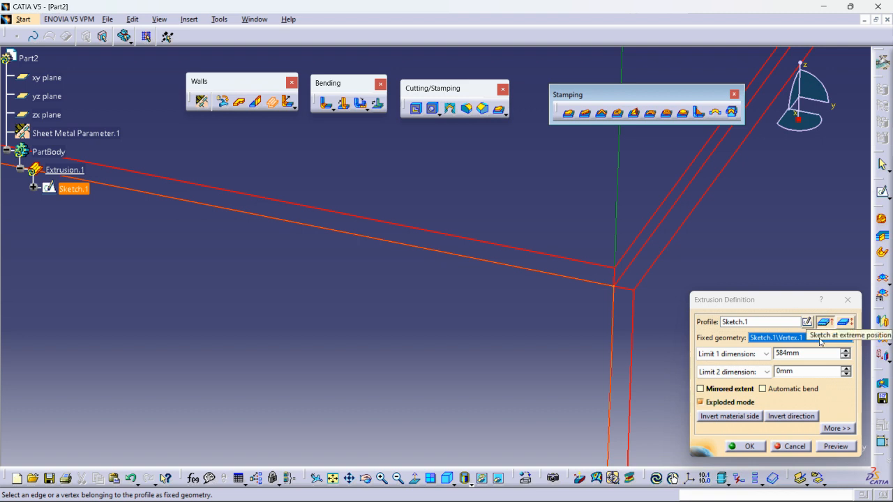
click(787, 417)
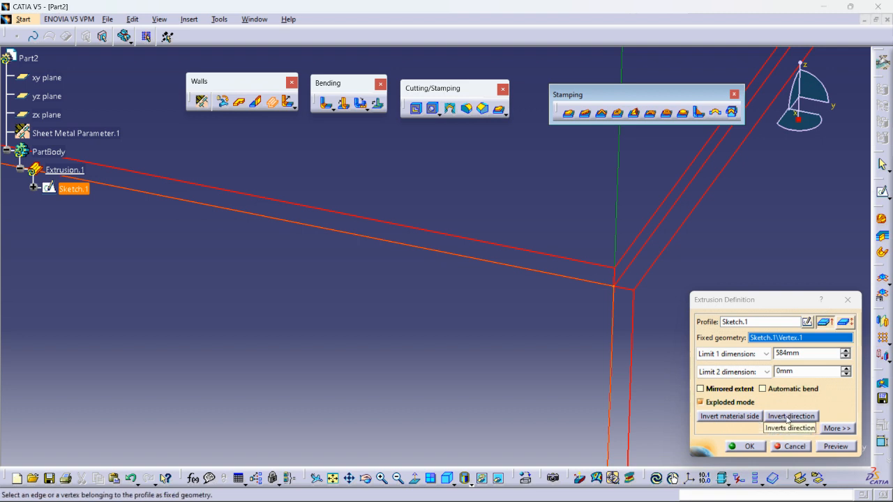
click(773, 418)
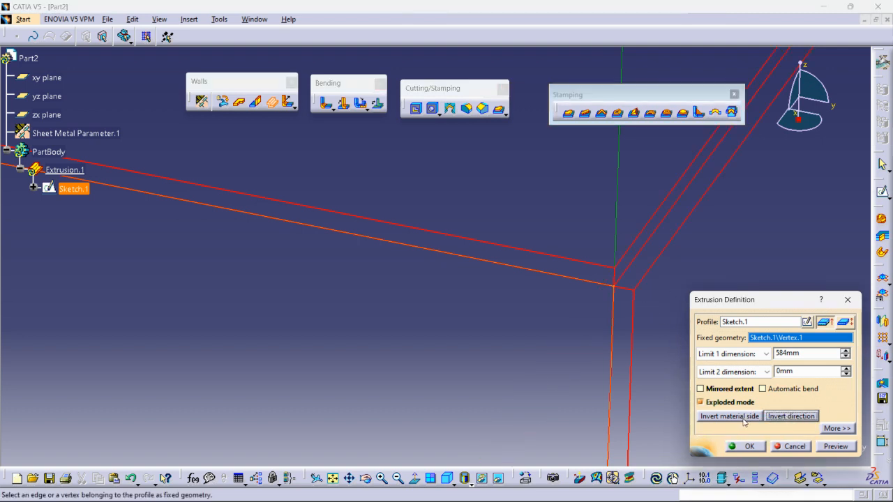
click(738, 416)
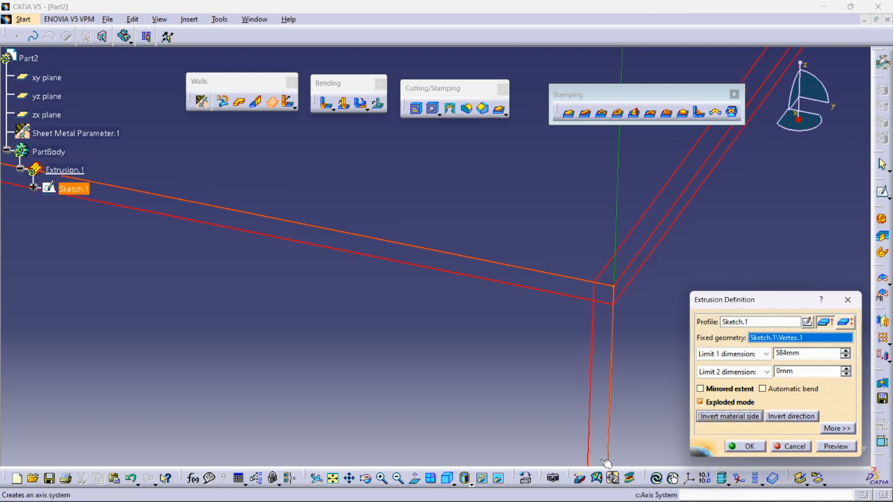
- Switch to the Google Meet call, turn on the microphone and return to CATIA
mouse_move(383, 484)
mouse_move(554, 491)
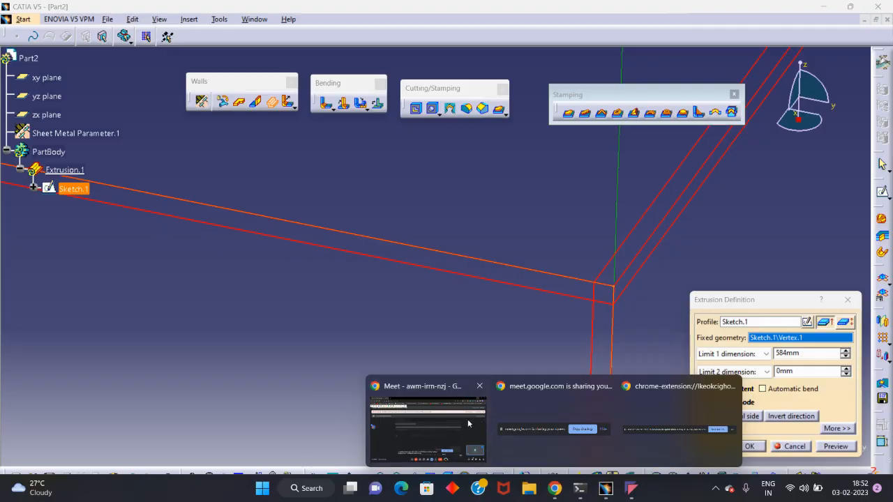
click(390, 451)
click(320, 478)
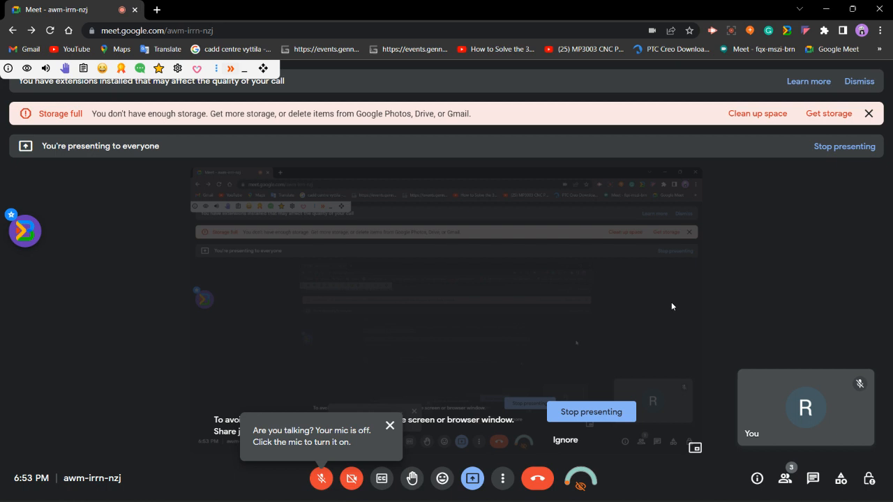
click(321, 480)
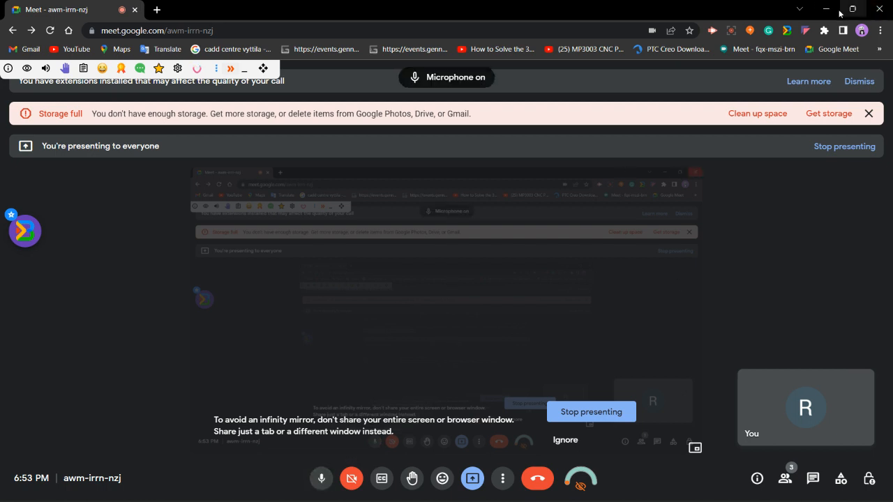
click(825, 9)
- Invert the extrusion's material side back to the opposite side of the sketch
middle_drag(524, 303, 507, 322)
click(868, 393)
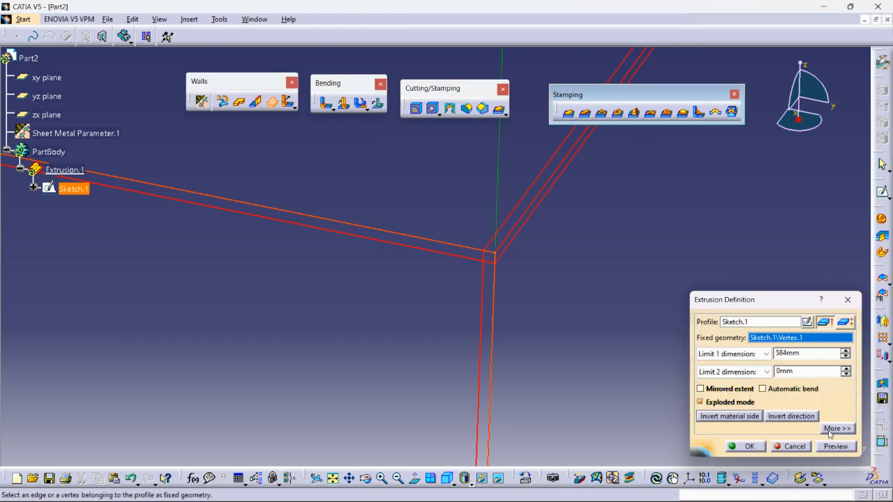
click(750, 417)
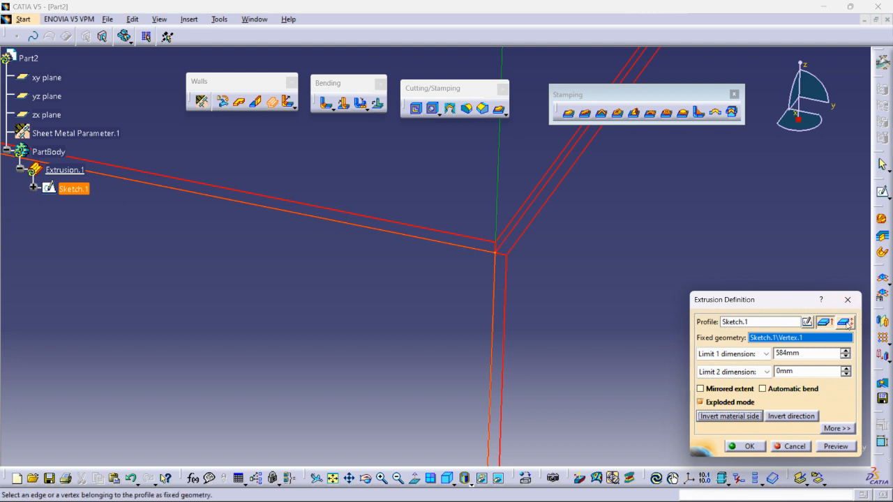
middle_drag(412, 255, 463, 304)
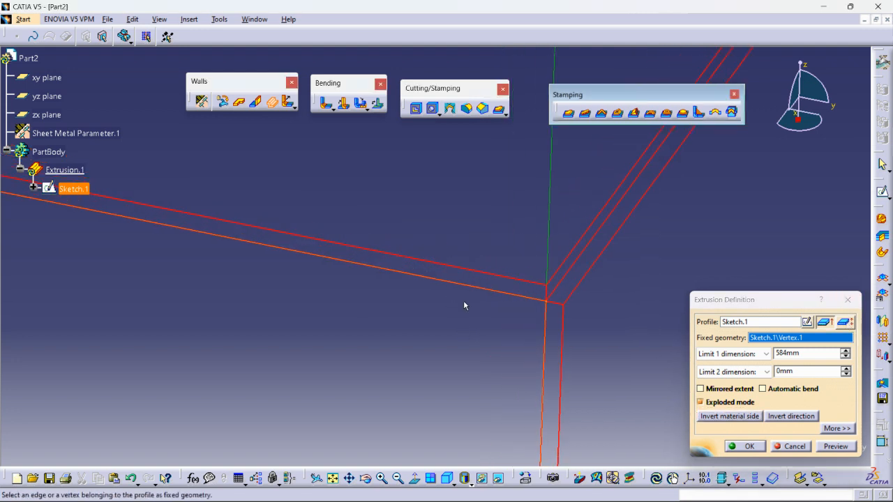
- Centre the sketch within the sheet thickness, turn Automatic bend back on and create the exploded extrusion
click(842, 323)
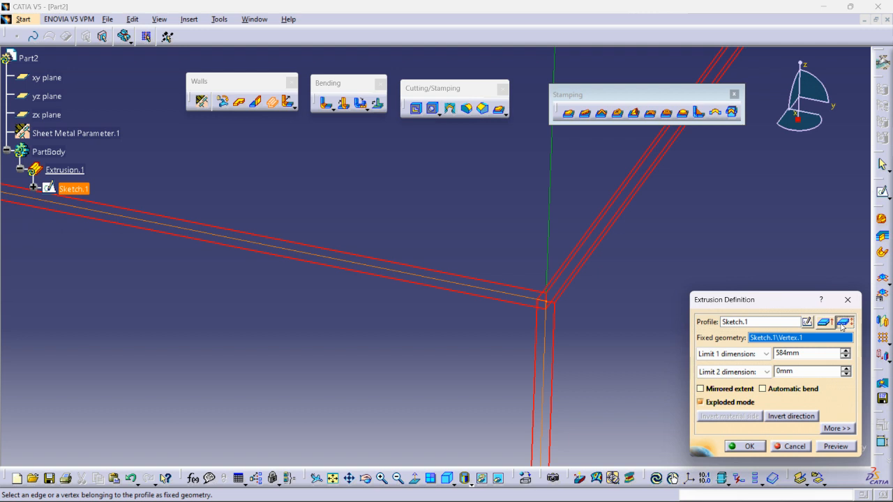
click(767, 390)
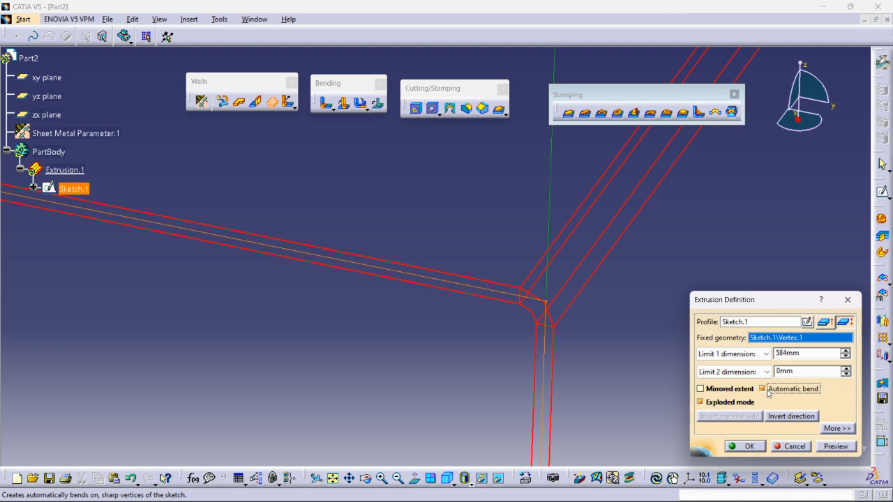
middle_drag(392, 343, 473, 342)
middle_drag(415, 338, 539, 339)
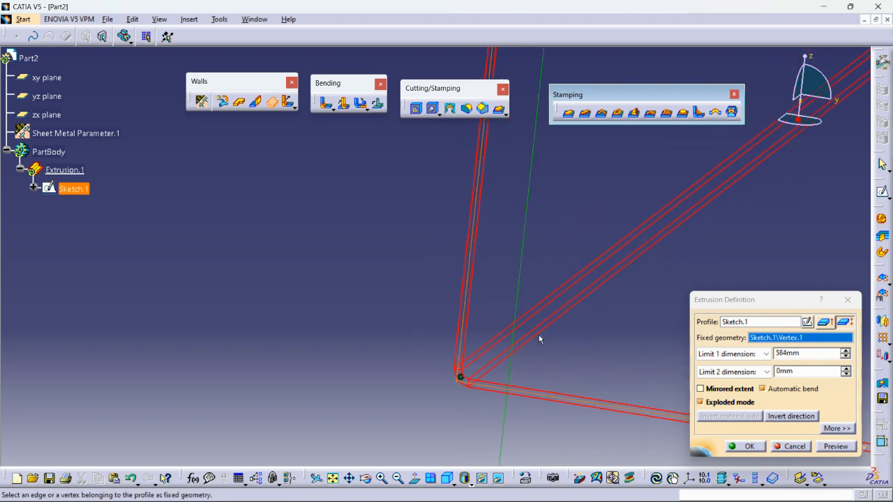
click(745, 447)
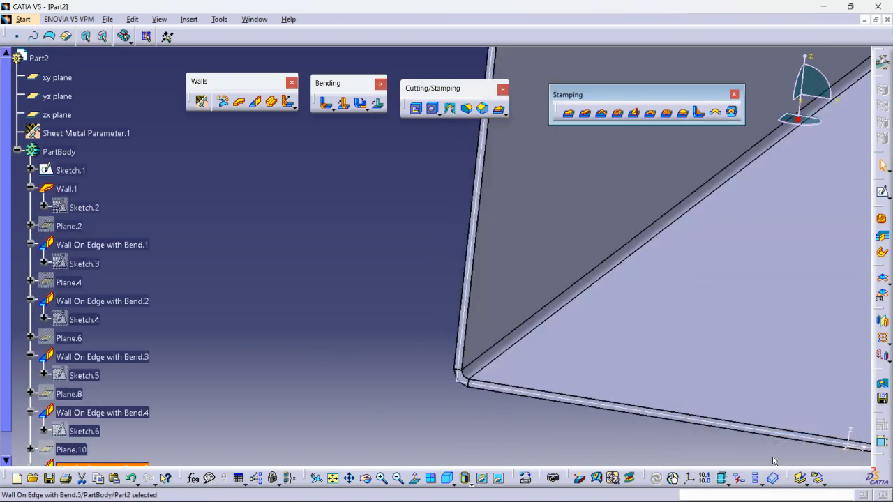
- Detach the Swept Walls command set from the Walls set as a separate floating palette
click(401, 368)
middle_drag(406, 359, 474, 474)
middle_drag(636, 328, 551, 348)
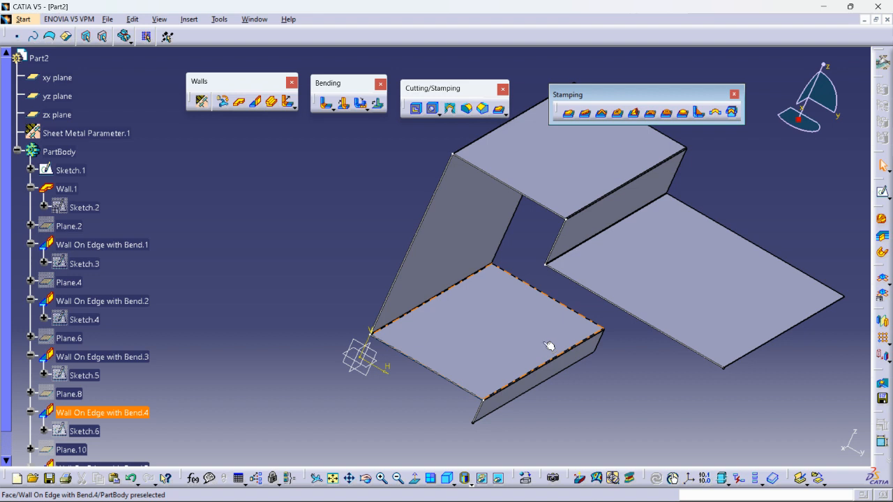
click(294, 108)
drag(296, 110, 273, 164)
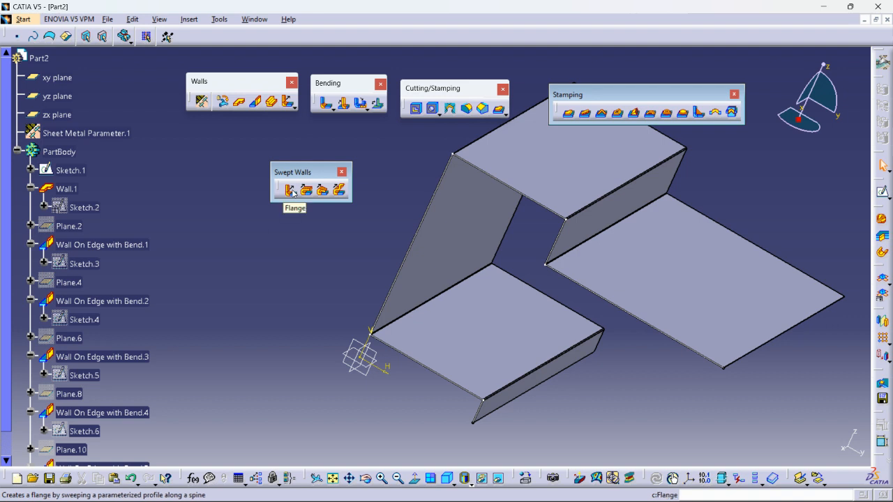
- Try a basic Flange with 10 mm length, 90 degree angle and 1 mm radius on the end wall's outer edge
middle_drag(641, 289, 549, 279)
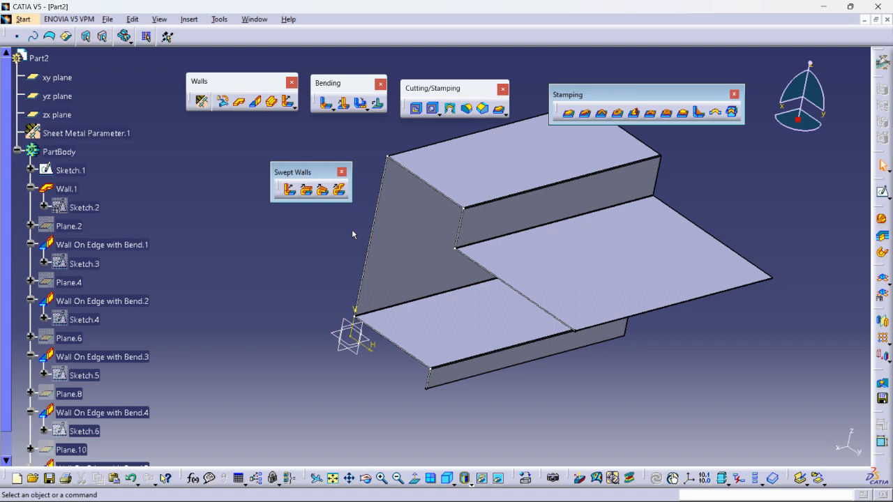
middle_drag(506, 256, 555, 270)
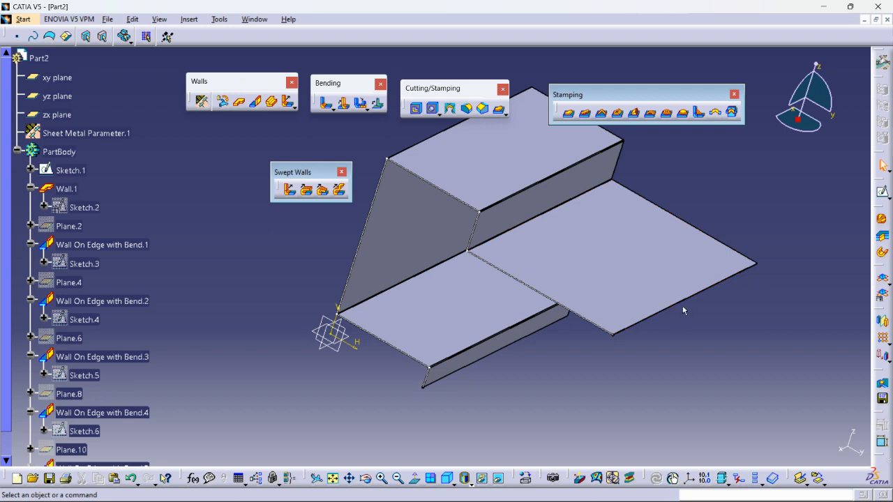
click(290, 190)
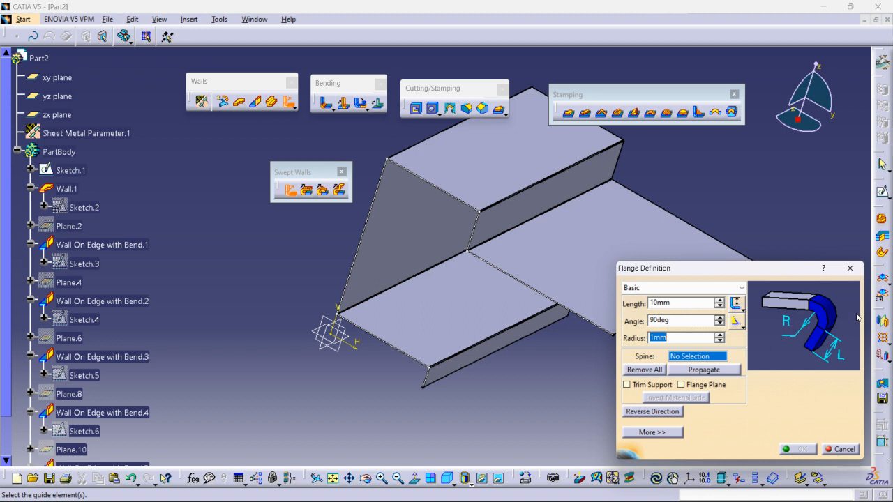
middle_drag(433, 303, 400, 317)
middle_click(408, 332)
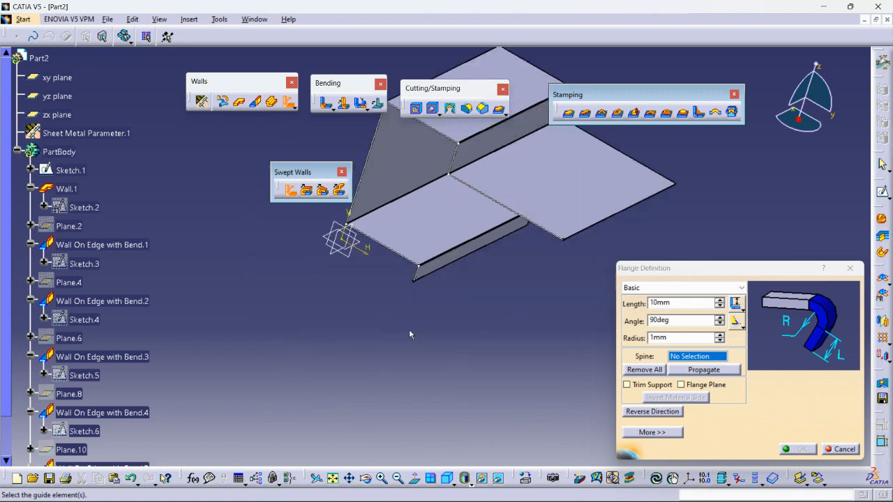
middle_click(407, 329)
middle_drag(508, 288, 445, 361)
middle_drag(516, 248, 514, 291)
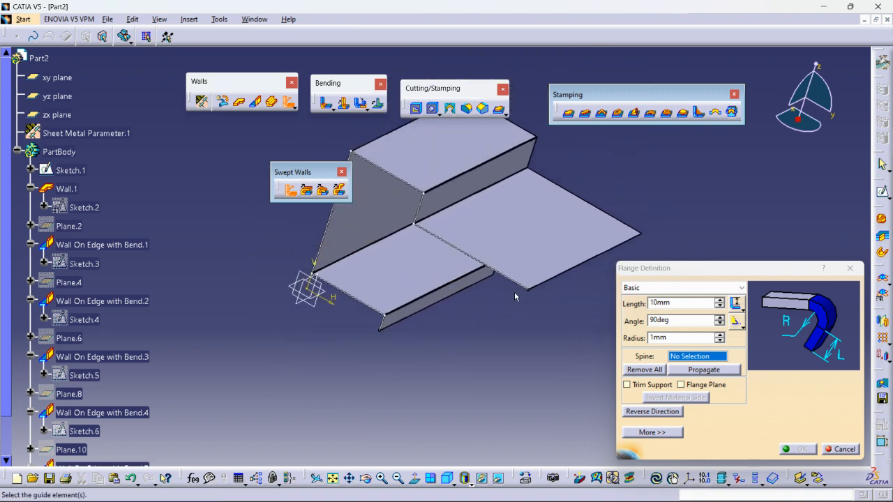
click(558, 273)
middle_drag(557, 273, 493, 205)
middle_drag(412, 314, 406, 225)
scroll(461, 328, down, 1)
middle_drag(435, 274, 398, 207)
middle_drag(418, 353, 390, 327)
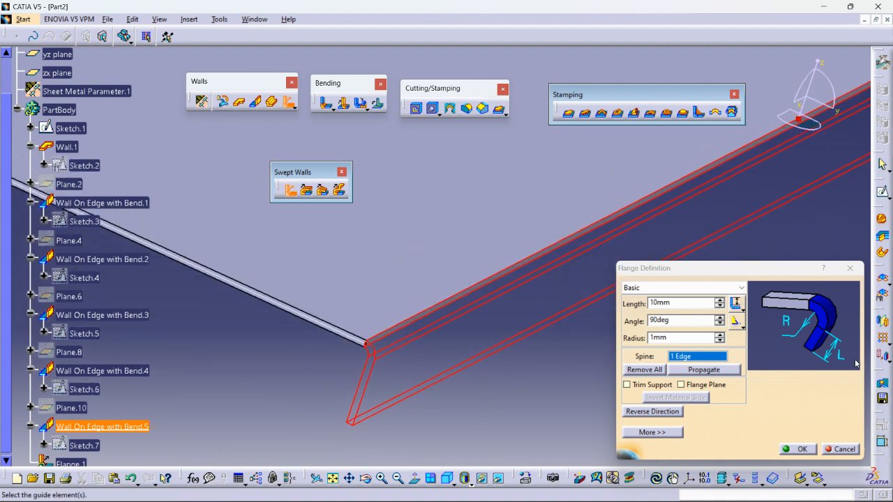
middle_drag(458, 346, 412, 394)
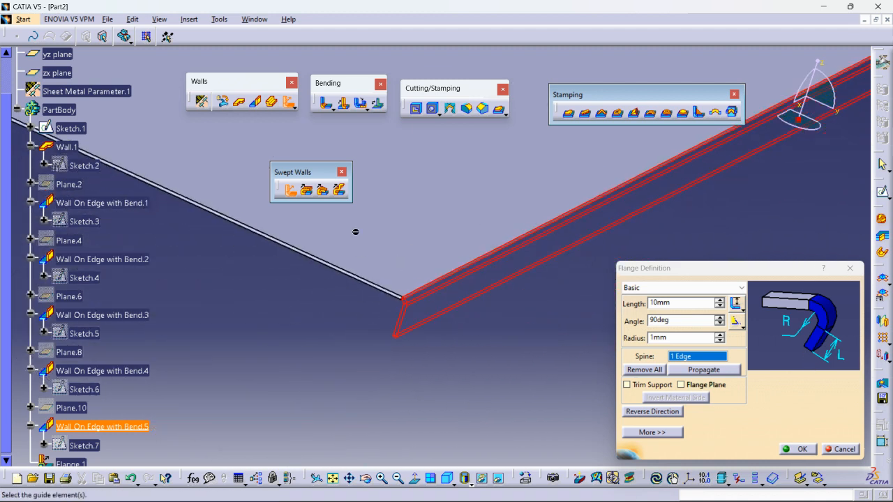
- Try a basic Hem with 10 mm length and 1 mm radius on the end wall's outer edge
click(310, 193)
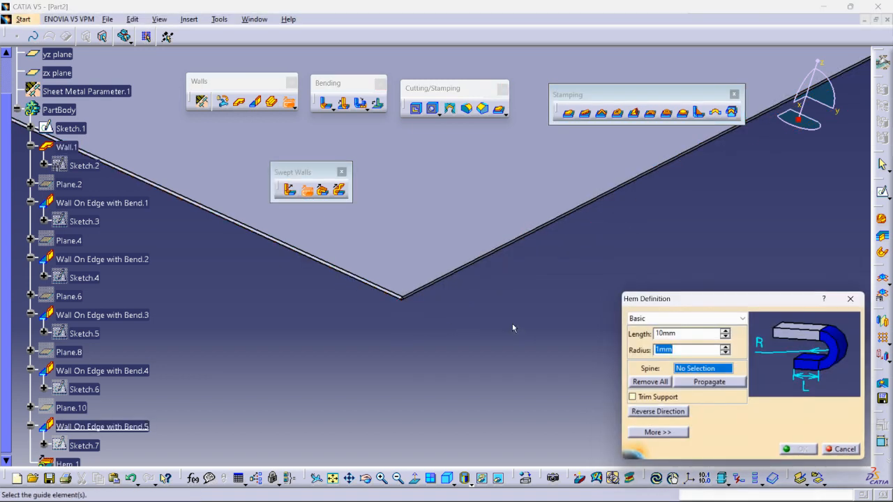
click(442, 283)
middle_drag(442, 283, 522, 309)
middle_drag(319, 342, 476, 243)
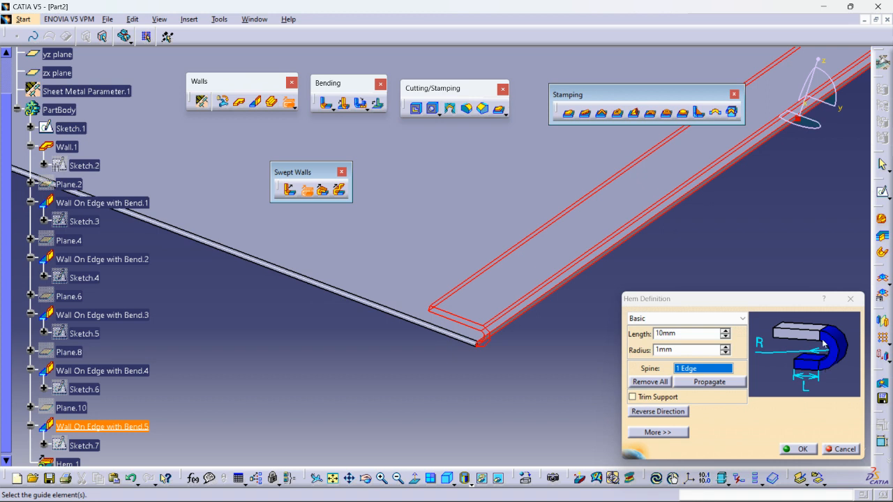
- Start a basic Tear Drop with 10 mm length and 1 mm radius, using the end wall's outer edge as spine
click(322, 190)
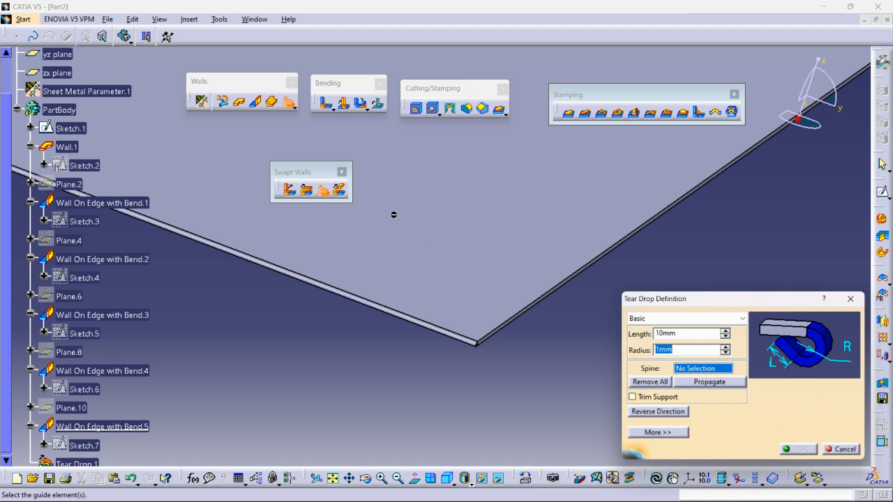
middle_drag(550, 355, 497, 351)
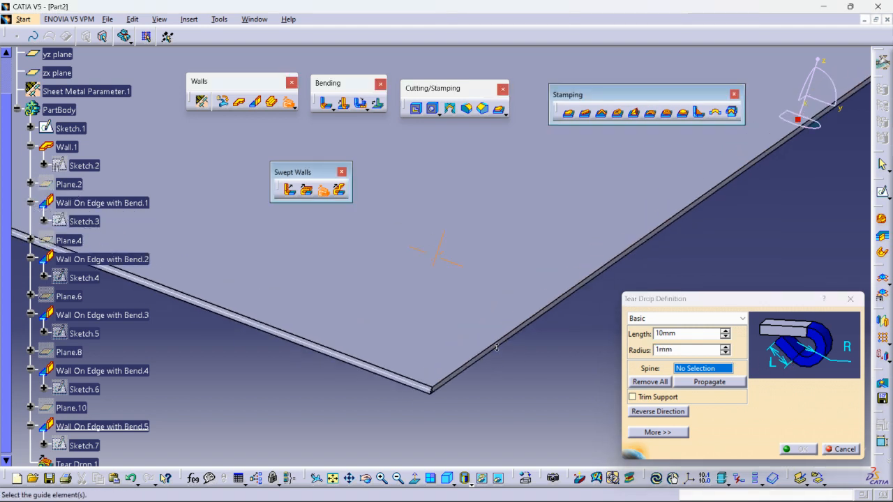
click(543, 337)
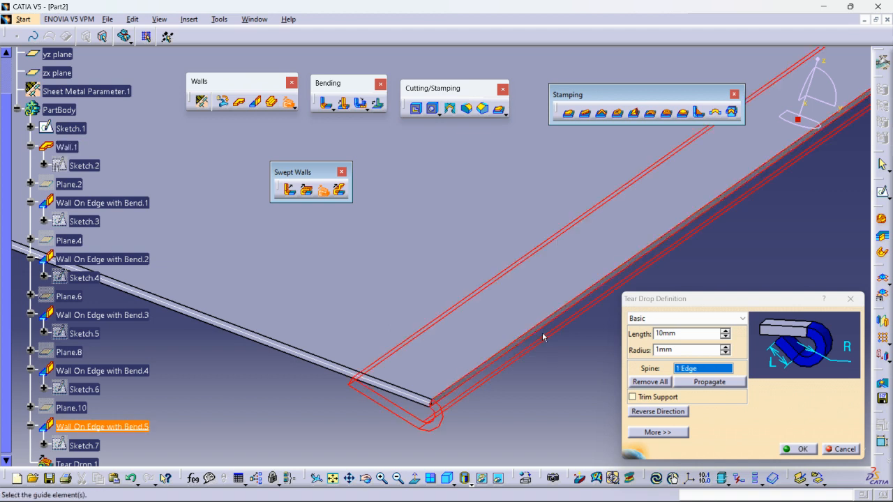
ctrl+middle_drag(454, 377, 466, 392)
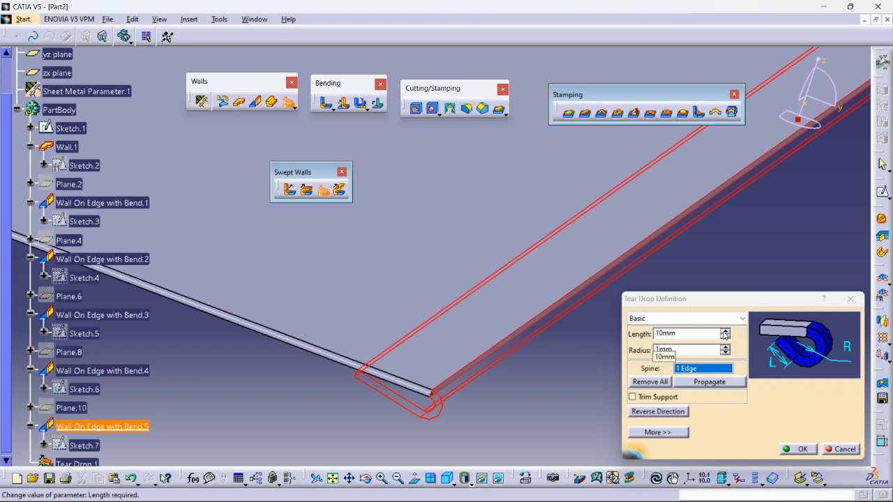
- Set the tear drop's length to 7 mm and compare its previewed profile at the wall corner
click(725, 331)
click(726, 336)
click(725, 336)
click(725, 336)
click(725, 337)
middle_drag(398, 429, 398, 415)
middle_click(383, 457)
scroll(466, 302, down, 1)
middle_drag(467, 302, 404, 257)
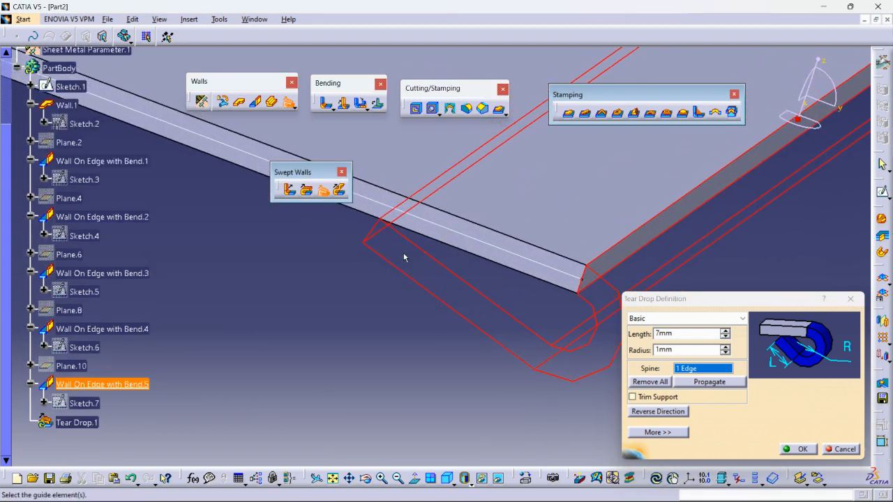
- Set the tear drop's length back to 10 mm and try a 0 mm radius before restoring 1 mm
click(725, 332)
click(725, 332)
click(725, 332)
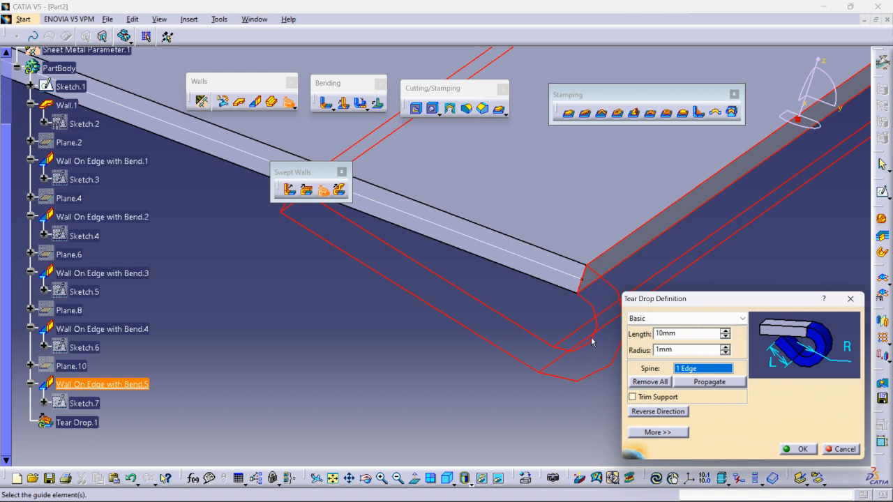
click(725, 353)
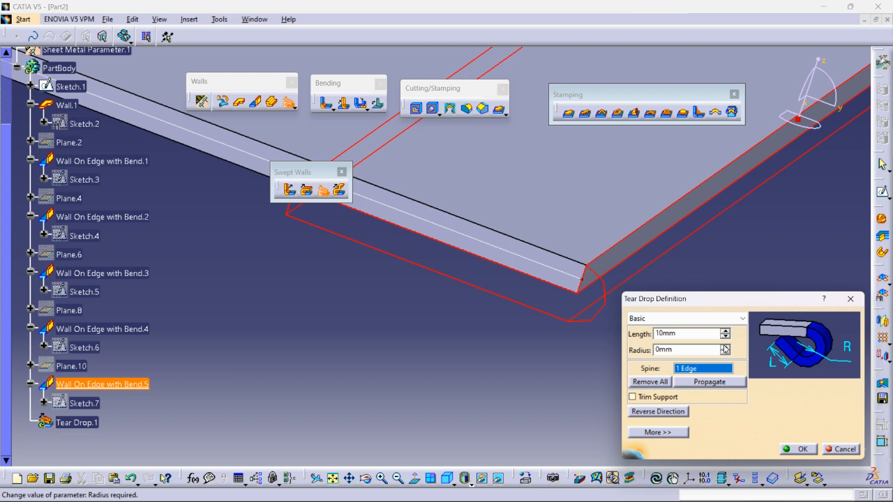
click(725, 346)
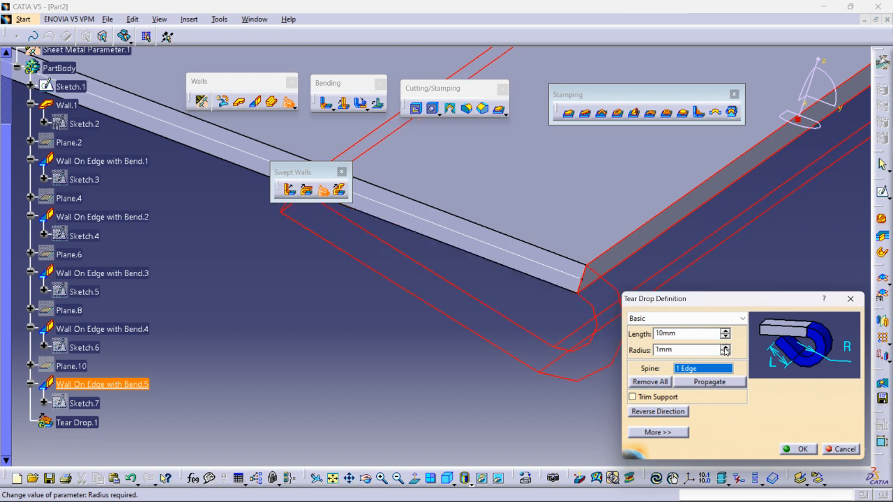
- Adjust the tear drop's length stepwise and create it on the end wall's outer edge
click(724, 340)
click(725, 340)
click(725, 340)
click(724, 339)
click(725, 339)
click(725, 340)
click(725, 340)
click(725, 340)
click(787, 450)
- Examine the tear drop on the end wall's outer edge and the rest of the stepped part from different angles
middle_drag(436, 253, 436, 293)
middle_drag(540, 275, 539, 425)
middle_drag(457, 350, 470, 279)
middle_drag(345, 395, 544, 167)
middle_drag(558, 263, 570, 248)
middle_drag(725, 153, 546, 342)
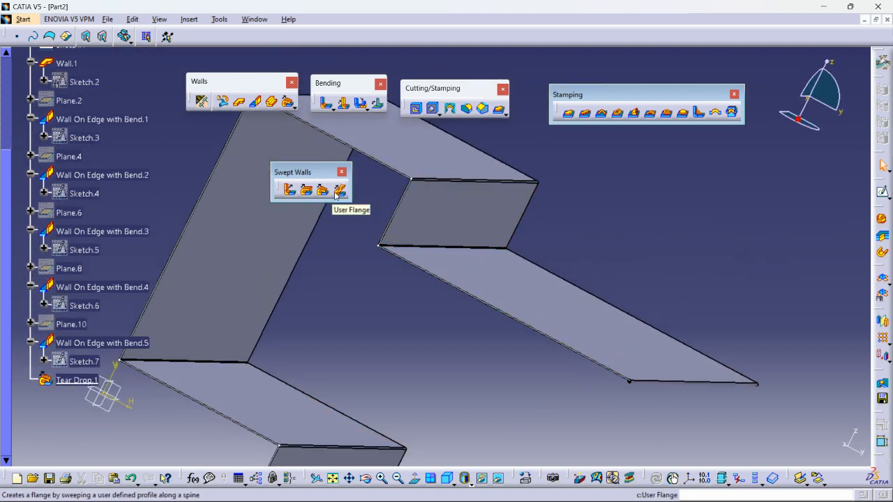
middle_drag(381, 323, 422, 244)
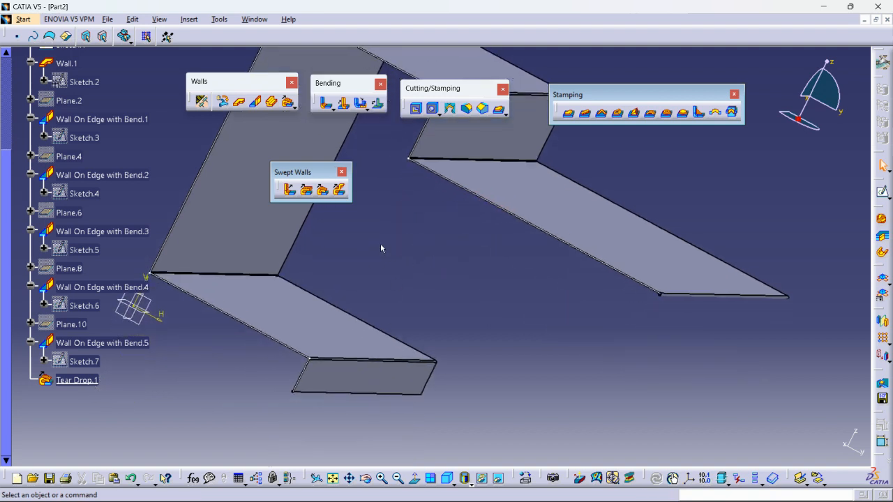
- Open a new sketch on the narrow side face of the end wall at its free lower corner
middle_drag(345, 286, 359, 326)
middle_drag(300, 337, 648, 249)
middle_drag(753, 284, 546, 302)
right_click(628, 326)
click(666, 121)
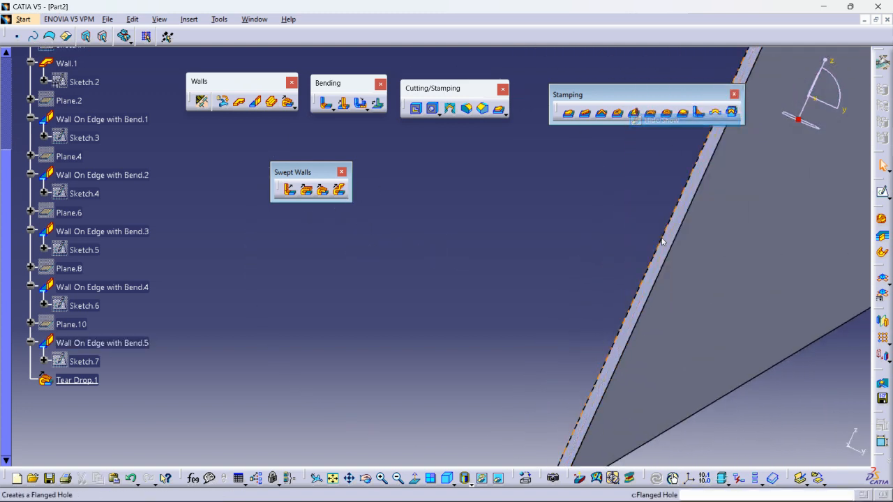
middle_drag(510, 303, 514, 330)
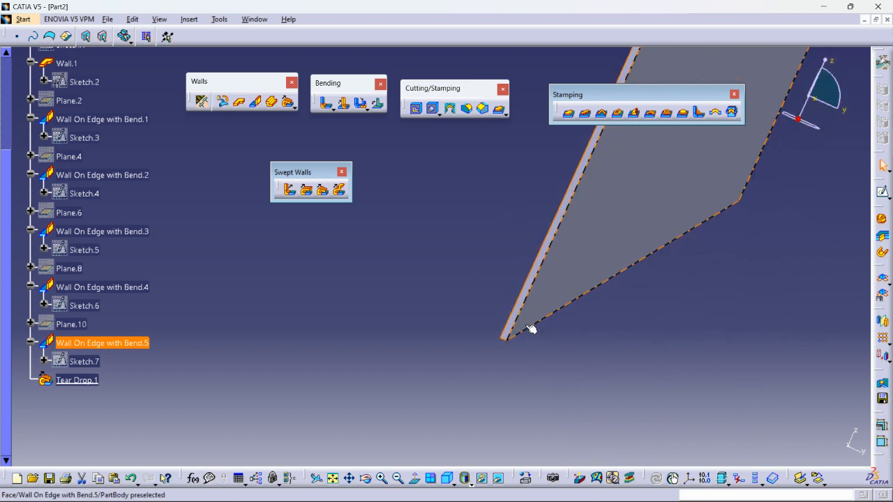
click(882, 192)
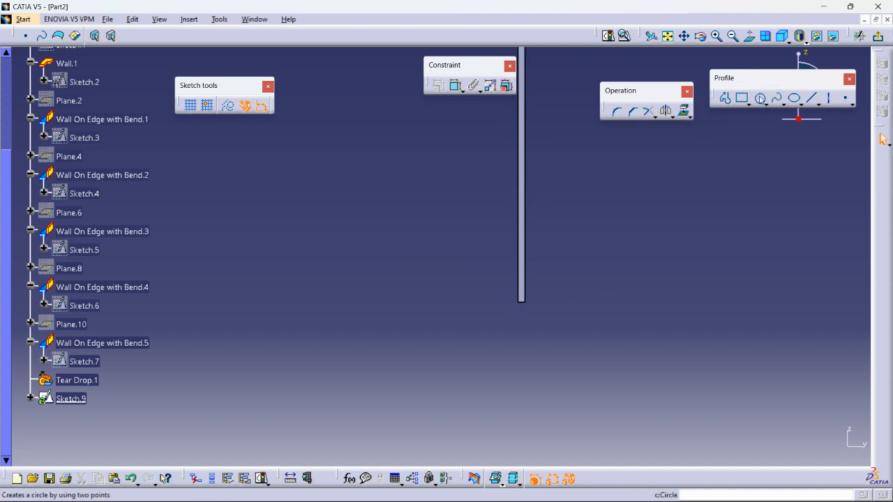
- Sketch an open profile of three connected lines starting near the end wall's lower corner and curving away below it
click(723, 99)
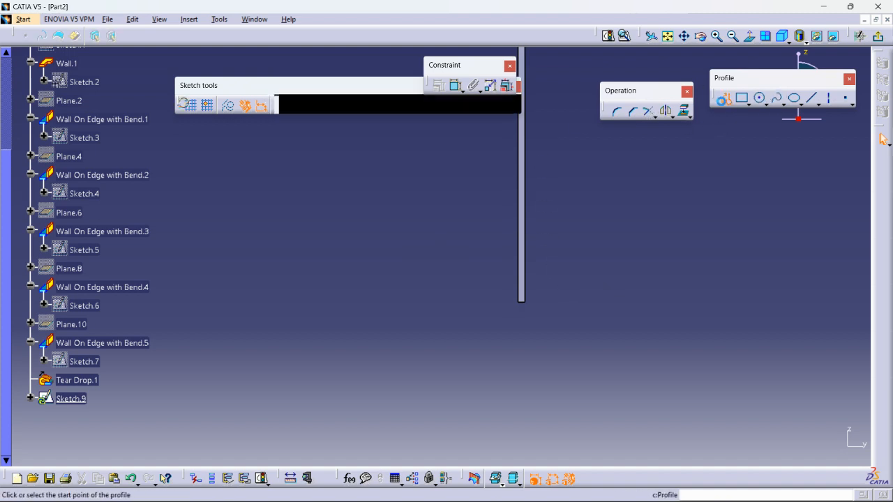
click(528, 306)
click(481, 407)
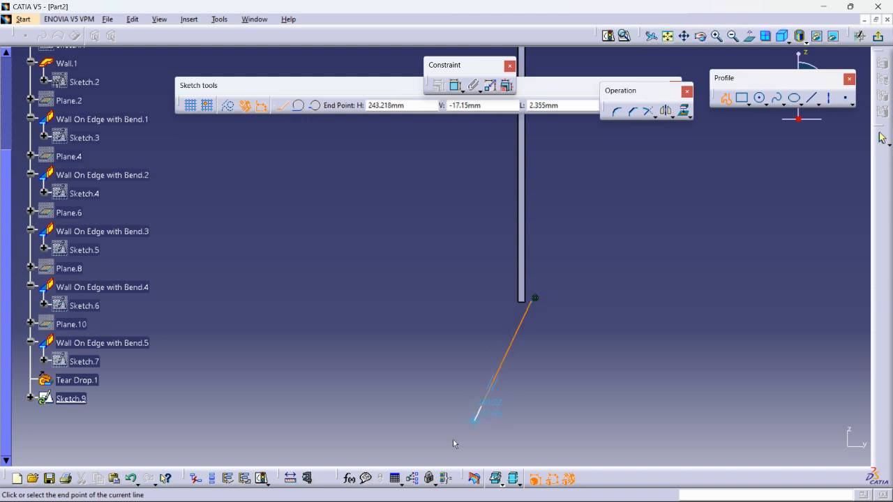
middle_drag(454, 442, 498, 397)
click(461, 403)
double_click(399, 415)
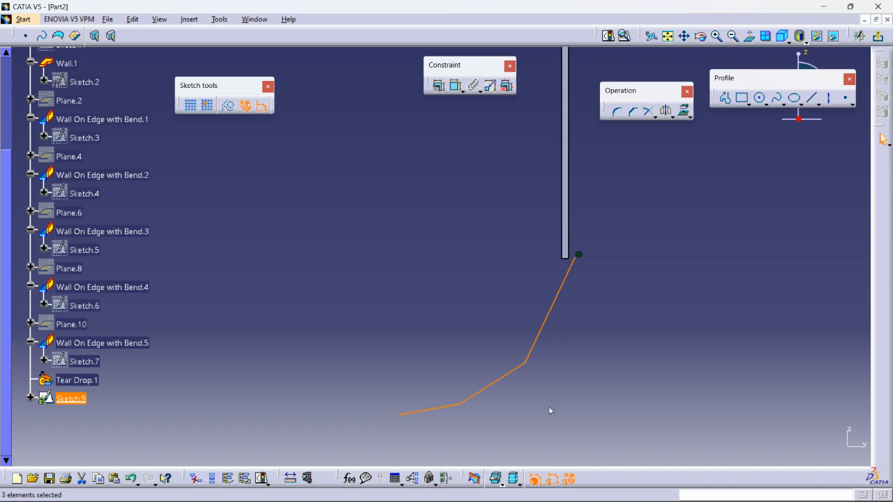
- Round the corner between the profile's last two lines with a radius of about 21.6 mm
click(617, 111)
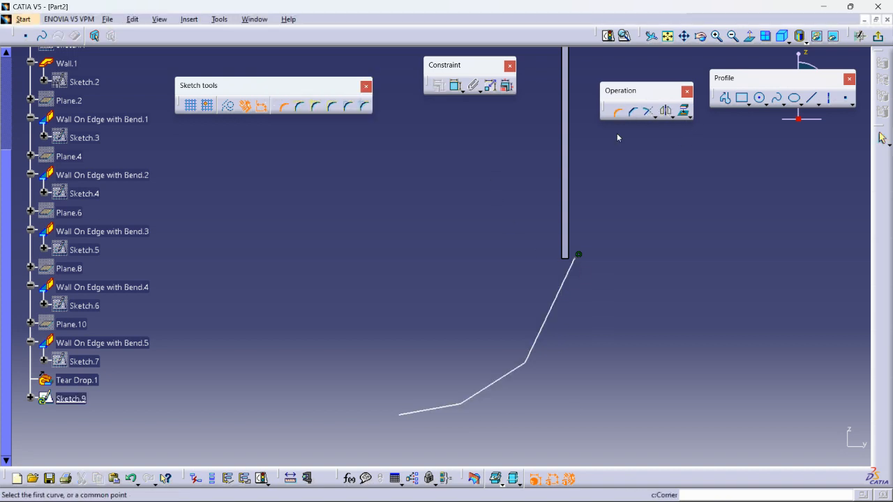
click(454, 403)
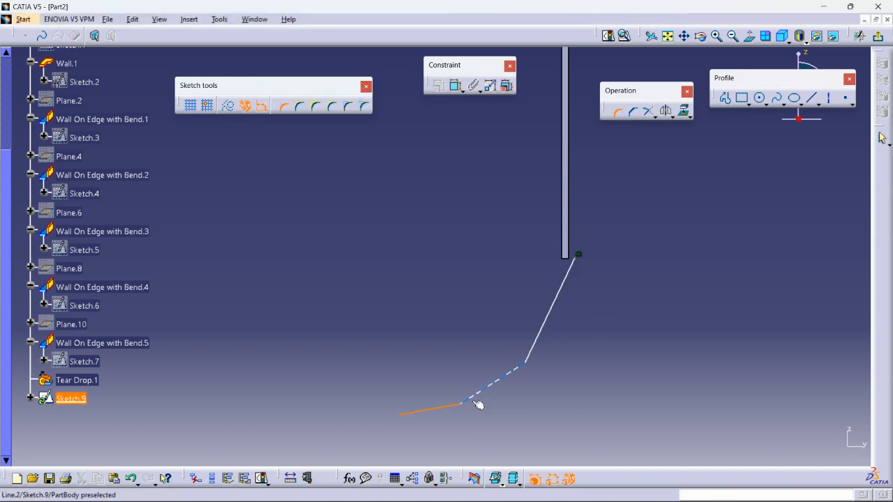
click(476, 400)
click(465, 405)
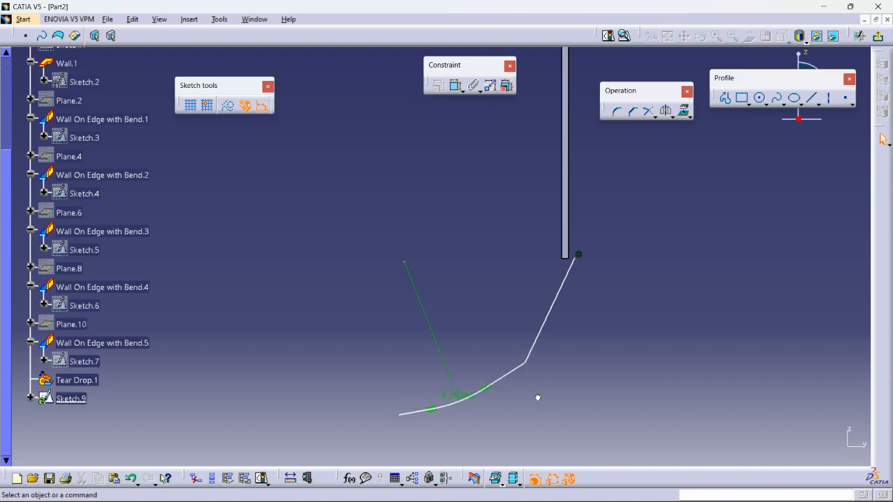
- Make the profile's start point coincident with the end wall's lower corner and exit the sketch
mouse_move(632, 273)
middle_down()
mouse_move(629, 330)
mouse_move(630, 321)
mouse_move(618, 337)
mouse_move(549, 371)
mouse_move(560, 402)
middle_up()
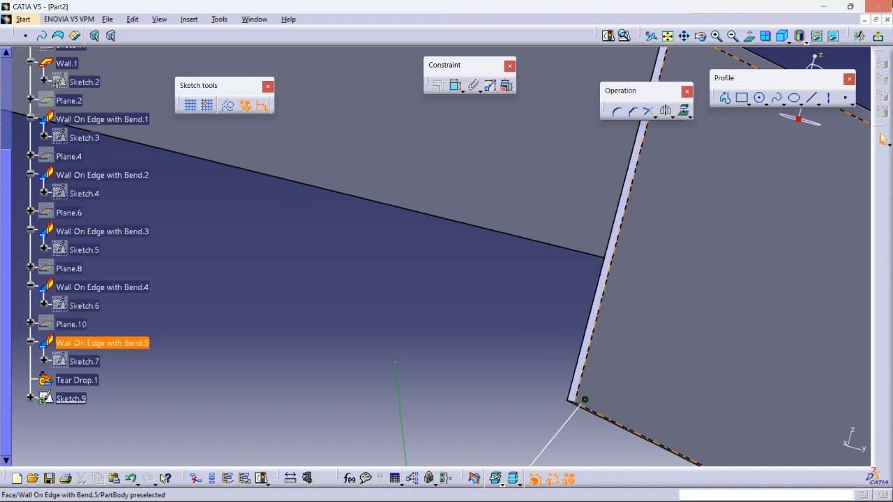
middle_drag(558, 303, 583, 348)
click(552, 336)
ctrl+click(557, 337)
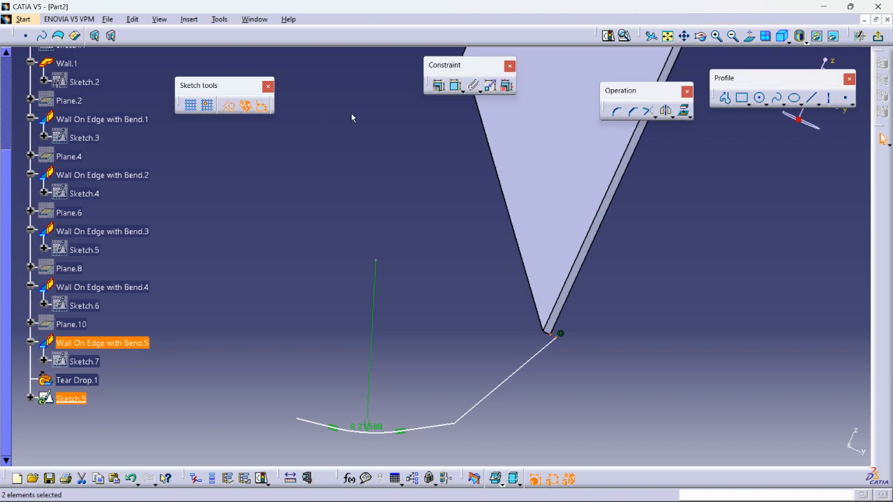
middle_drag(558, 344, 554, 297)
middle_drag(677, 444, 509, 277)
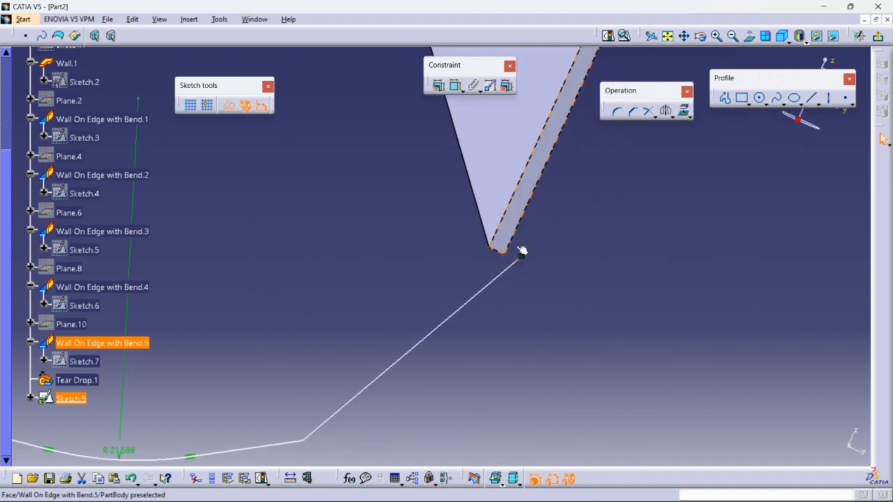
click(437, 85)
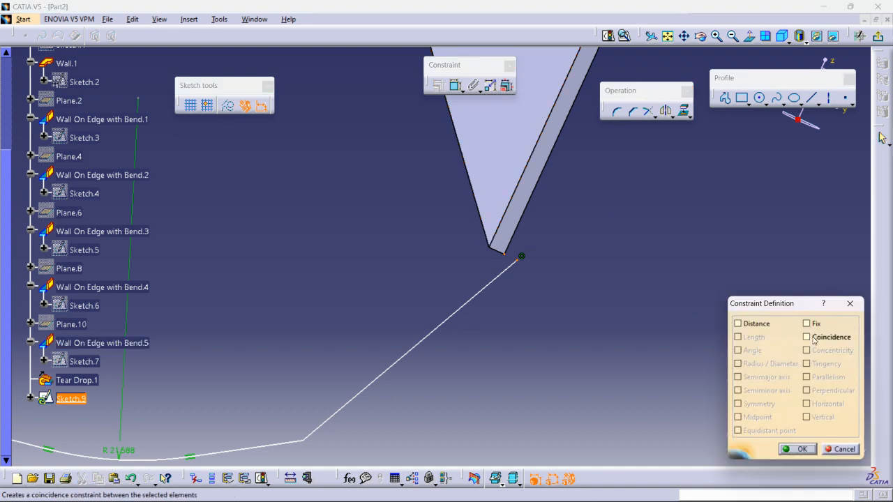
click(808, 337)
click(797, 449)
middle_drag(654, 221, 594, 303)
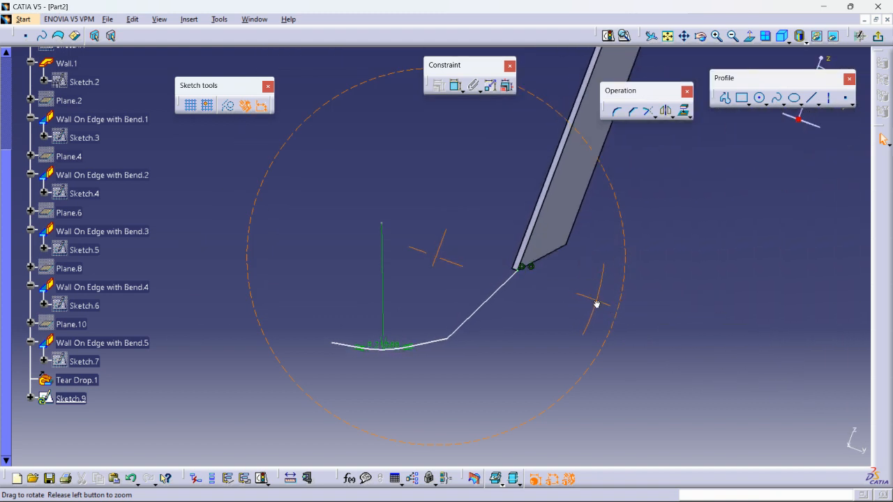
click(877, 36)
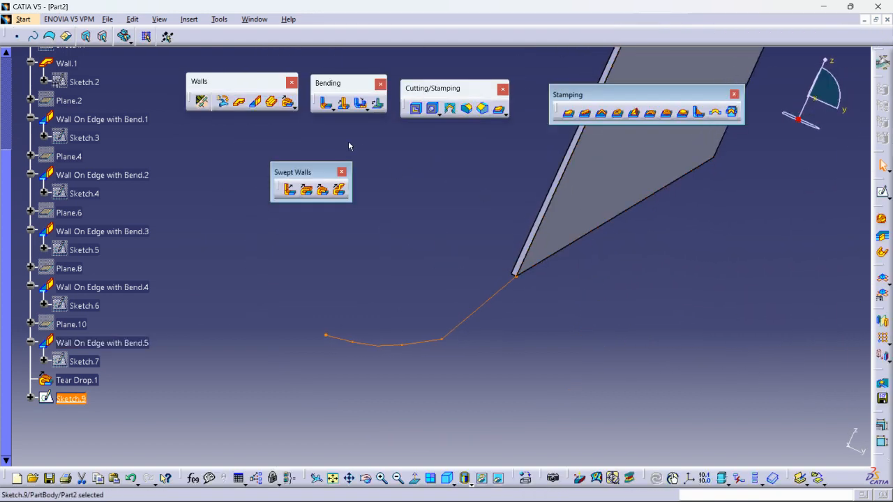
- Try to create a user-defined flange with the end wall's lower edge as spine and Sketch.9 as profile
click(338, 190)
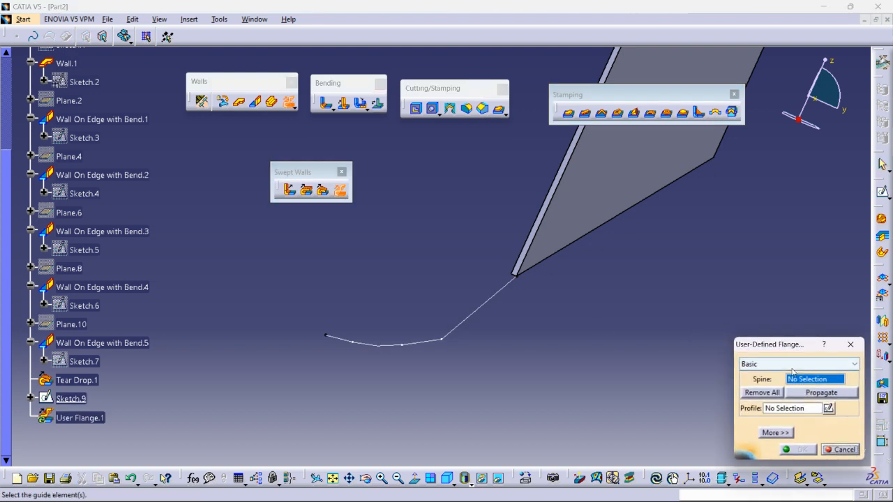
click(532, 265)
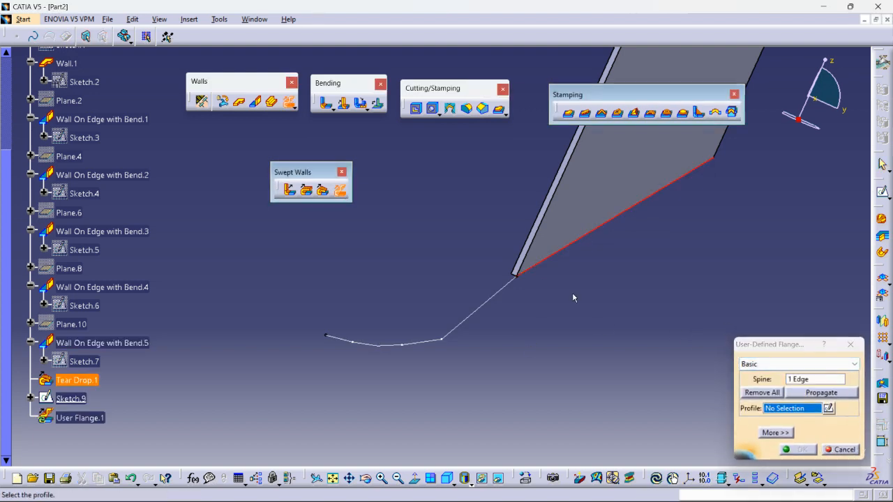
click(501, 293)
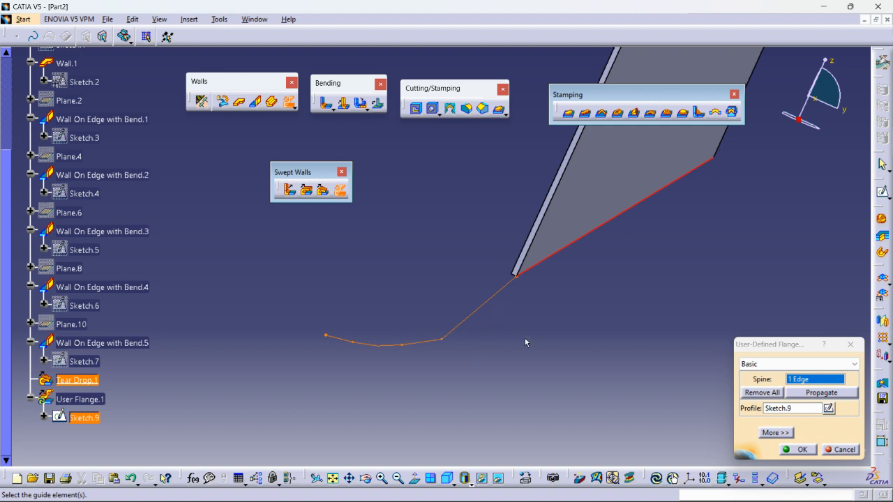
middle_drag(527, 325, 558, 311)
click(812, 448)
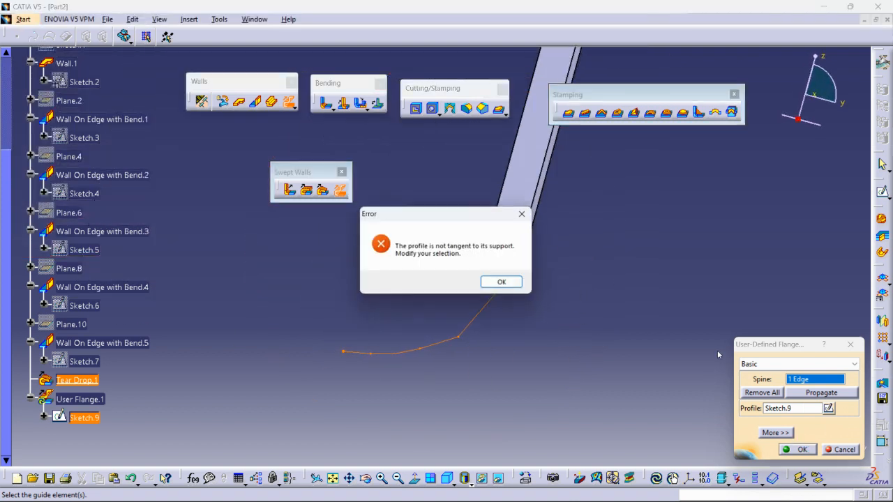
click(503, 283)
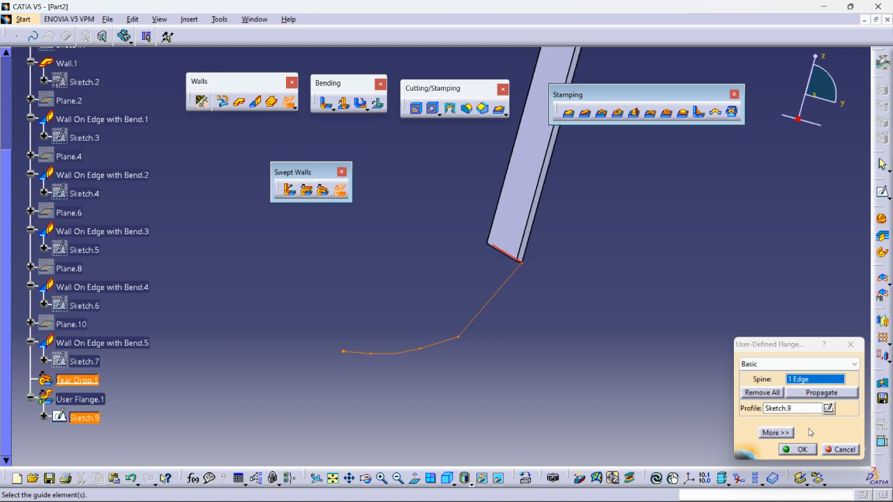
click(802, 449)
click(505, 283)
click(806, 381)
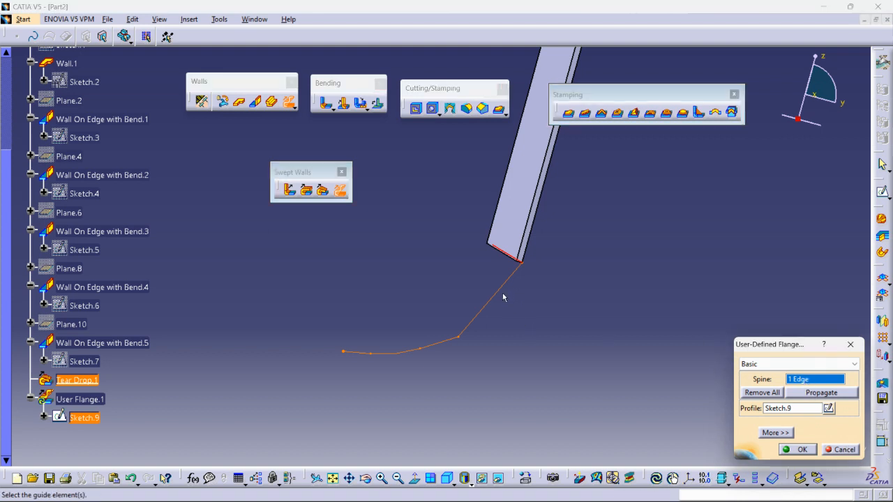
click(857, 450)
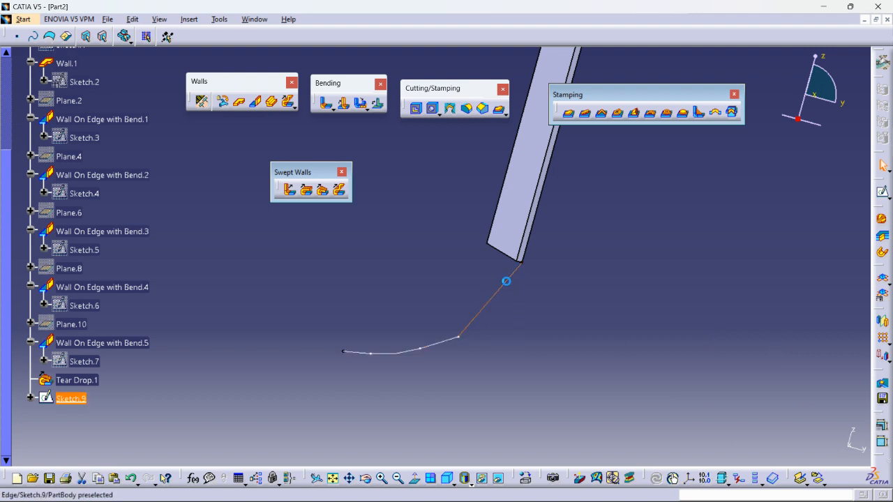
- Reopen Sketch.9, delete the coincidence constraints at the wall corner and move the profile's start point below the corner
double_click(512, 285)
mouse_move(534, 253)
middle_down()
mouse_move(542, 275)
mouse_move(592, 293)
mouse_move(681, 285)
middle_up()
click(689, 281)
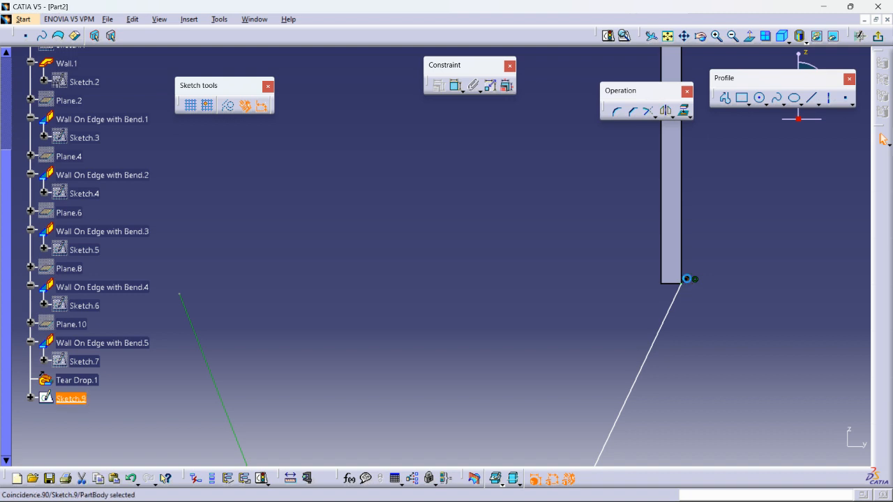
right_click(689, 280)
click(711, 436)
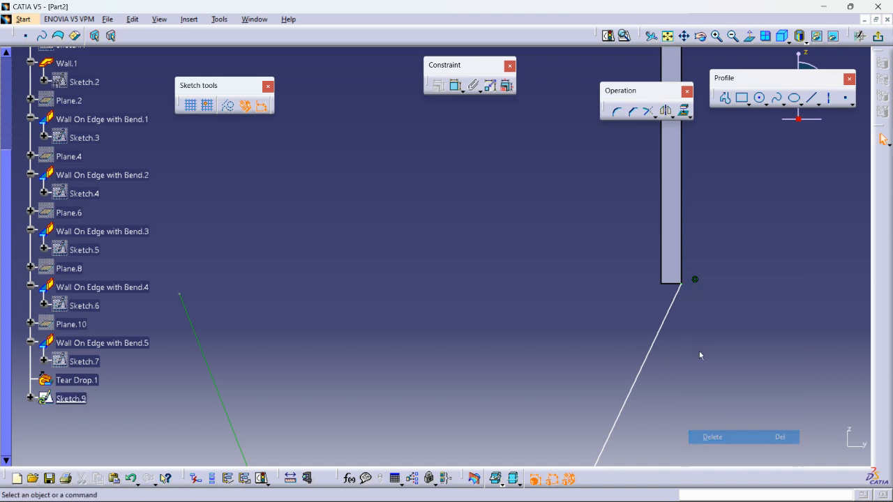
click(682, 284)
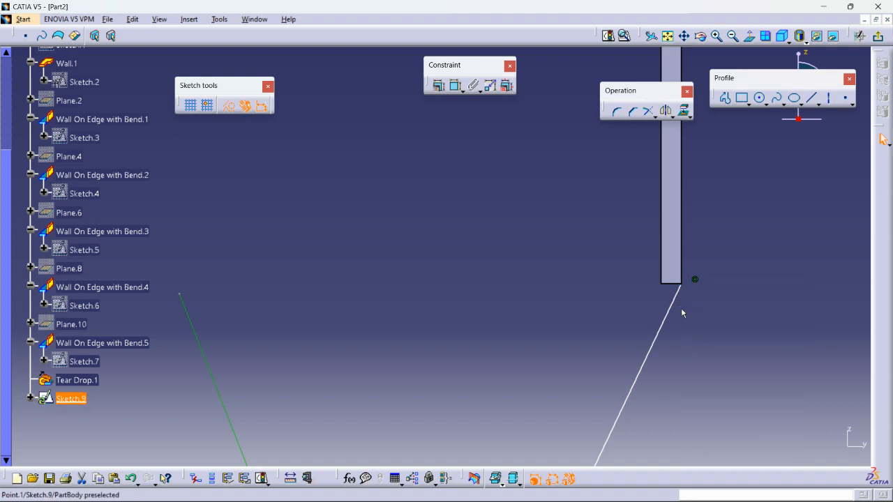
right_click(695, 280)
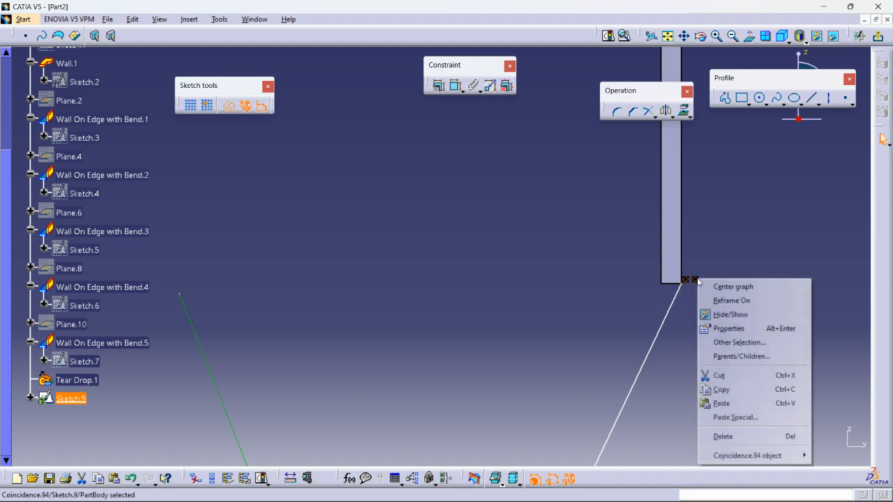
click(726, 436)
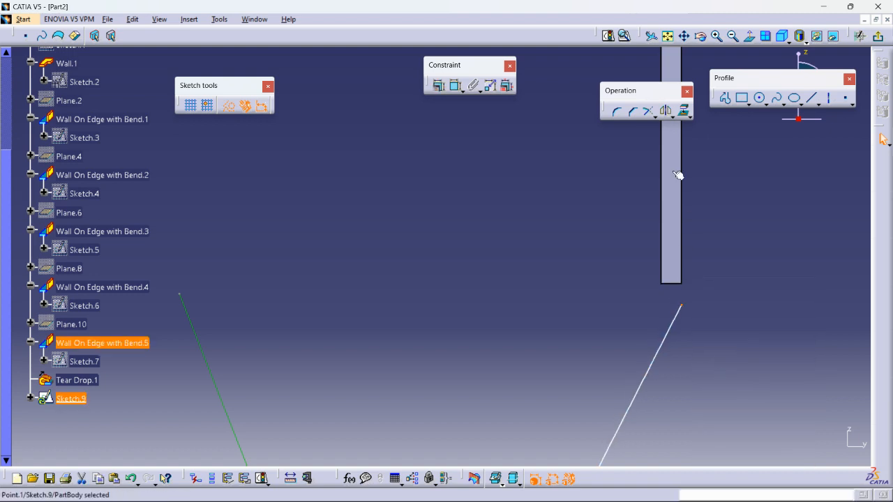
- Sketch a vertical line about 0.6 mm long straight down from the end wall's lower corner
click(725, 99)
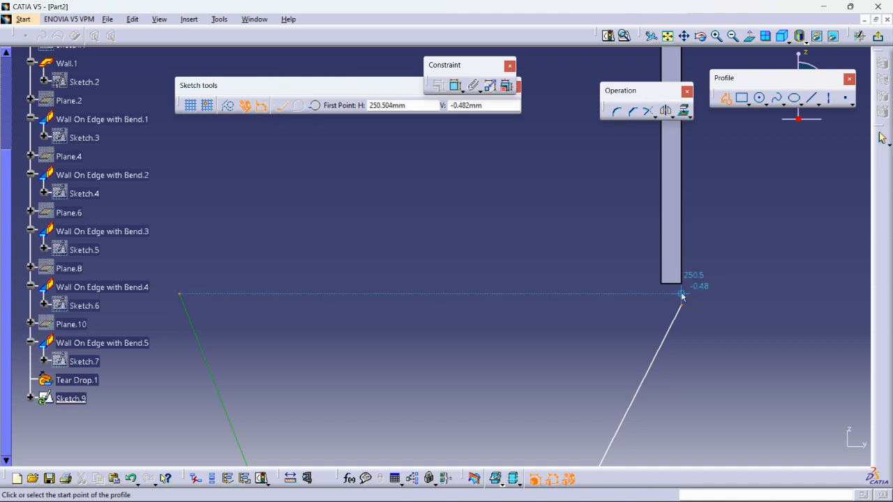
scroll(688, 273, up, 3)
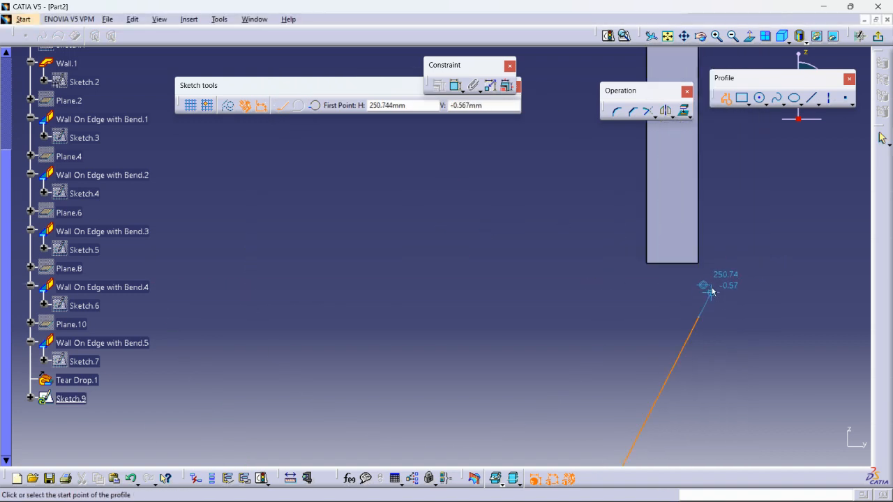
click(700, 263)
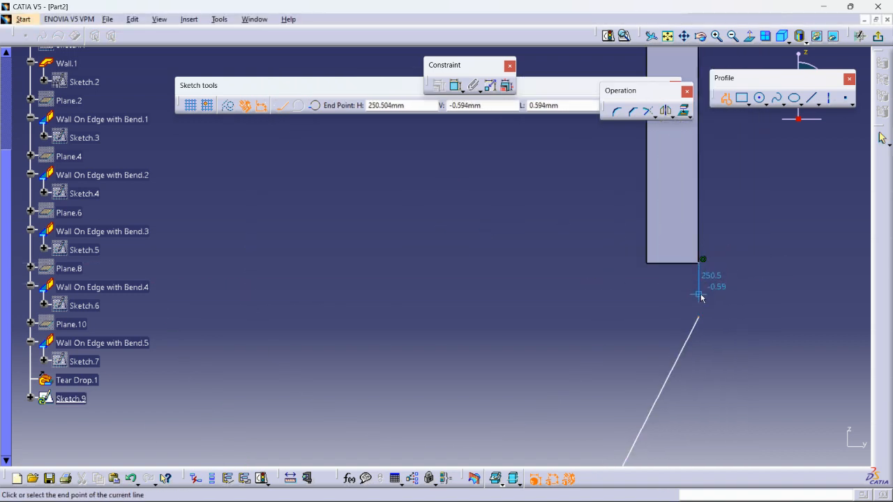
double_click(698, 294)
- Constrain the short vertical line's upper end to coincide with the end wall's lower corner
drag(700, 263, 710, 263)
ctrl+click(698, 263)
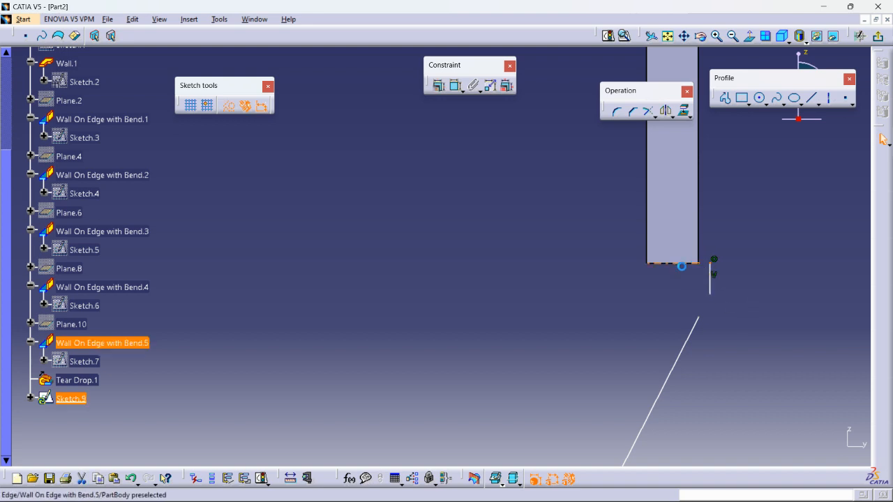
click(440, 86)
click(809, 337)
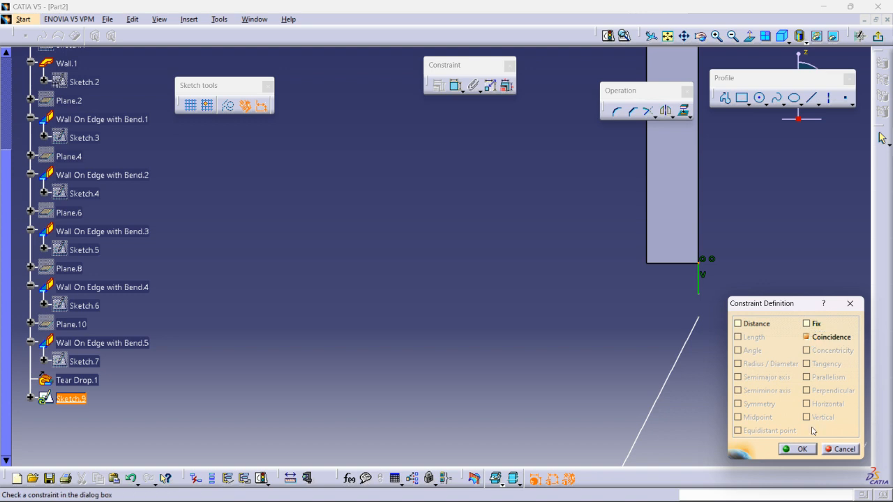
click(800, 447)
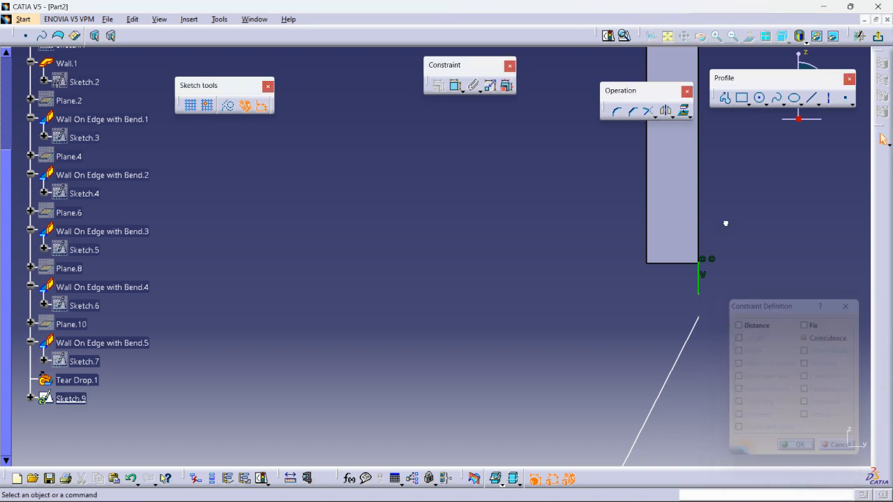
- Constrain the short vertical line's lower end to coincide with the start point of the slanted profile line
click(705, 297)
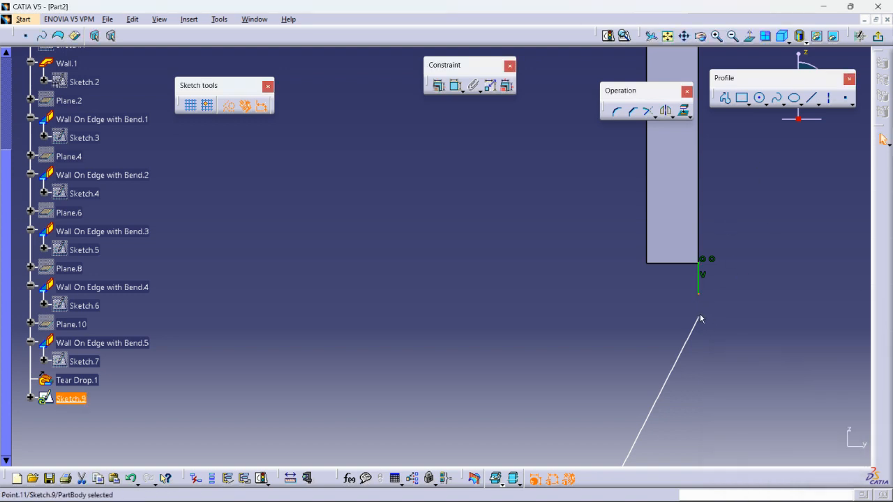
click(438, 85)
click(807, 337)
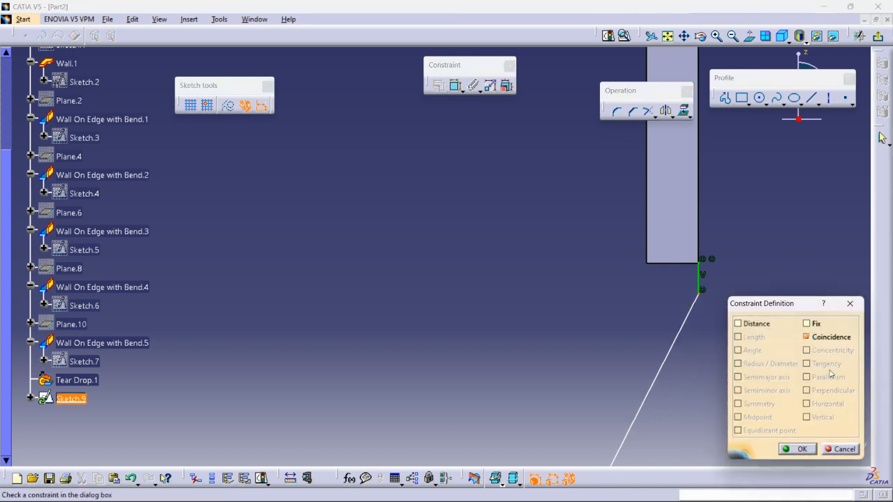
click(807, 451)
- Reshape the profile by moving the vertical line's lower end further down and the lower sharp corner outward
drag(701, 302, 712, 367)
click(781, 187)
middle_drag(782, 191, 721, 275)
mouse_move(737, 230)
middle_down()
mouse_move(763, 225)
mouse_move(683, 300)
middle_up()
click(763, 225)
mouse_move(586, 206)
middle_down()
mouse_move(763, 281)
mouse_move(770, 206)
mouse_move(692, 234)
mouse_move(575, 117)
middle_up()
click(763, 281)
middle_drag(695, 418, 696, 350)
click(695, 419)
middle_click(669, 383)
middle_drag(775, 385, 528, 191)
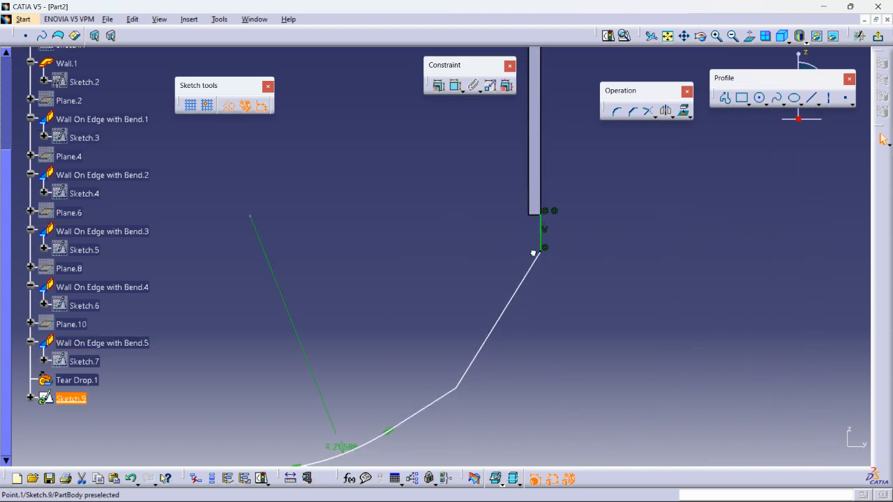
drag(533, 252, 534, 262)
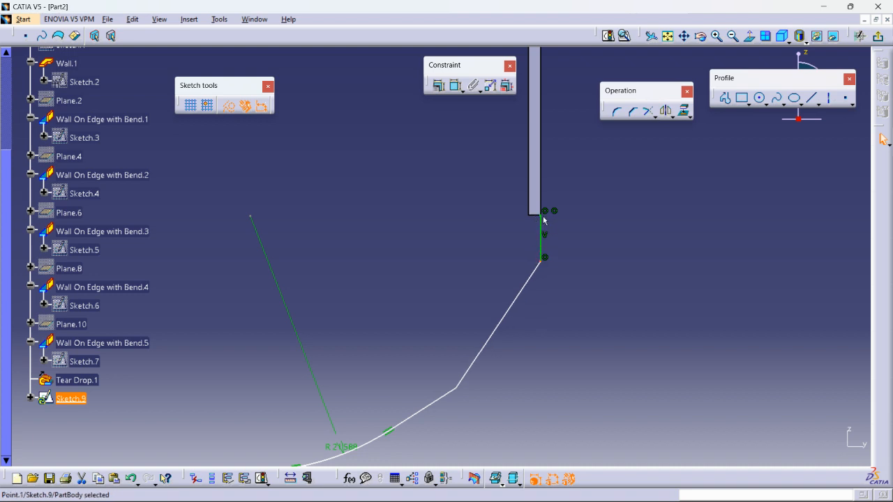
drag(455, 388, 489, 397)
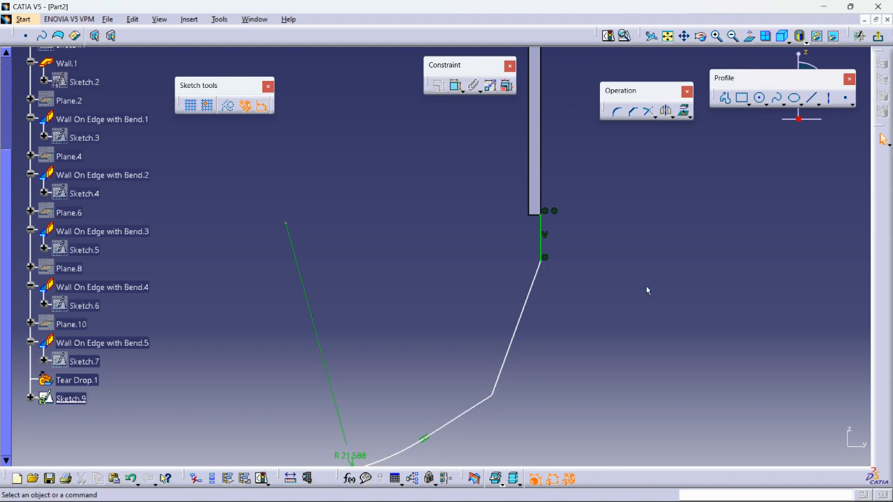
- Round the corner between the vertical line and the slanted line to a radius of about 20 mm and exit the sketch
click(633, 111)
click(538, 279)
click(543, 262)
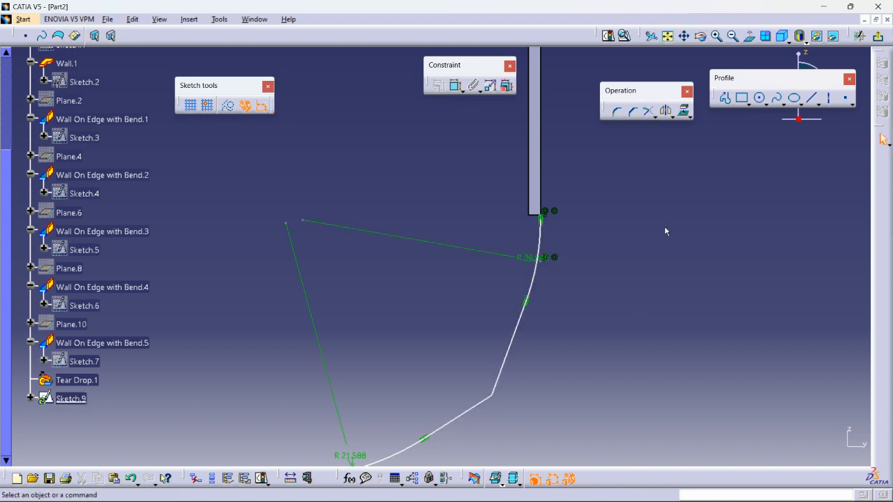
click(877, 36)
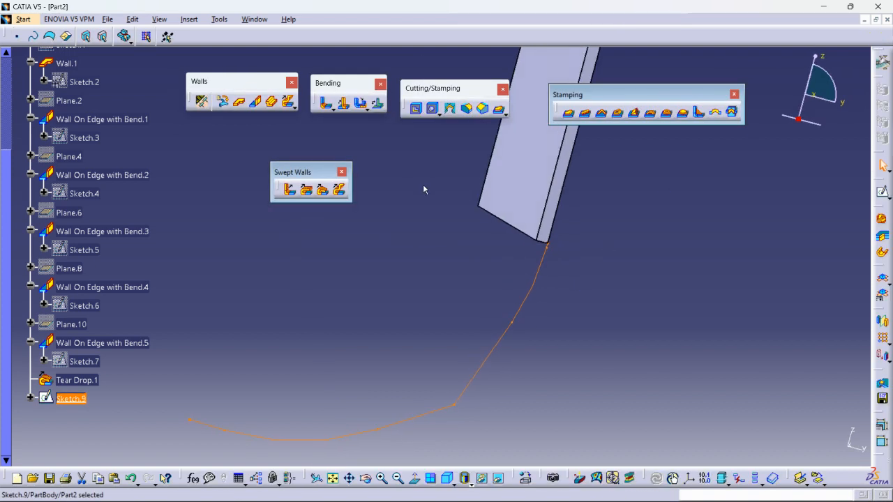
- Try to create a user-defined flange from the rounded Sketch.9 profile, using the end wall's lower edge as spine
click(340, 190)
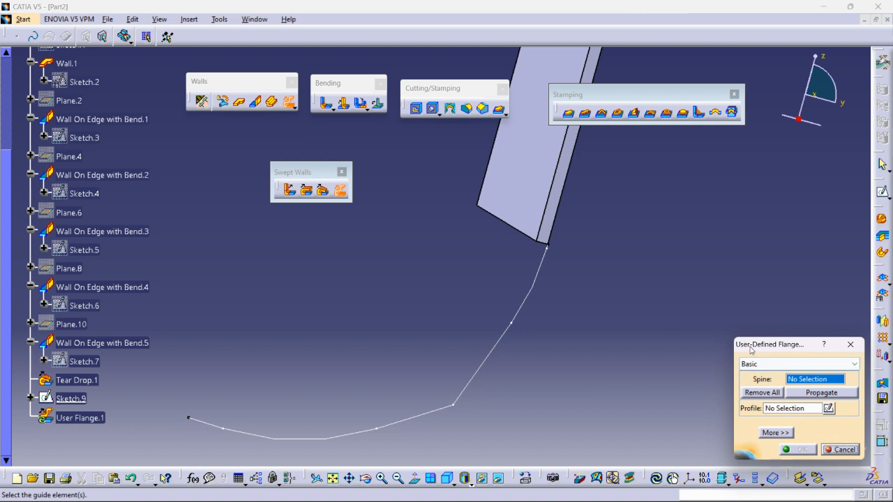
middle_drag(573, 297, 542, 241)
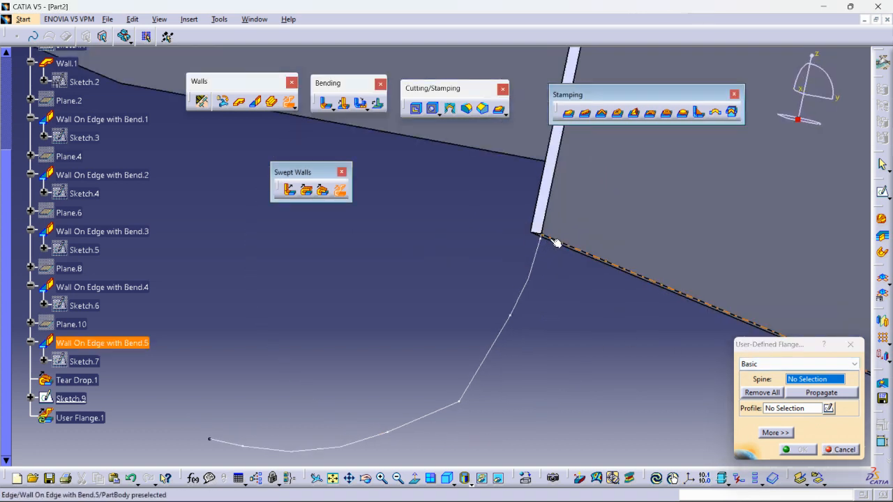
click(550, 239)
middle_drag(484, 253, 613, 307)
click(599, 261)
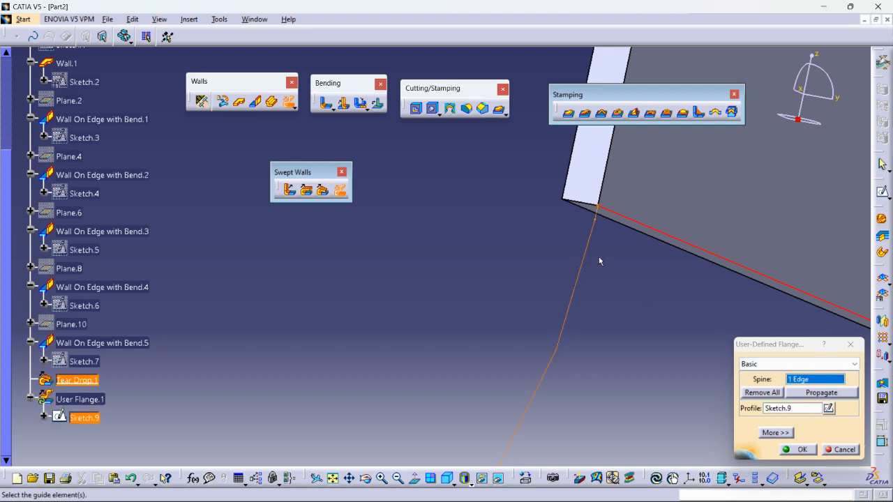
middle_drag(597, 247, 619, 351)
middle_drag(584, 289, 624, 382)
mouse_move(443, 278)
middle_down()
mouse_move(551, 316)
mouse_move(524, 269)
mouse_move(468, 255)
mouse_move(440, 265)
middle_up()
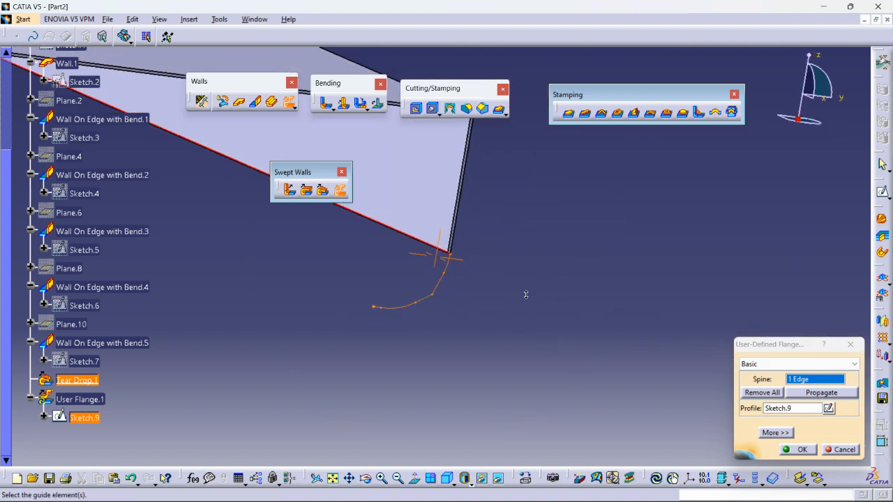
mouse_move(406, 290)
middle_down()
mouse_move(488, 279)
mouse_move(458, 277)
mouse_move(475, 235)
mouse_move(748, 232)
mouse_move(638, 326)
middle_up()
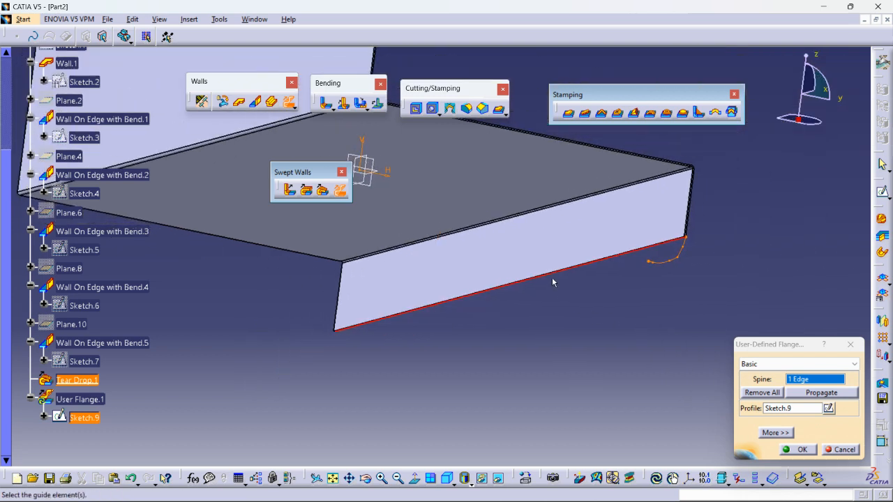
click(800, 449)
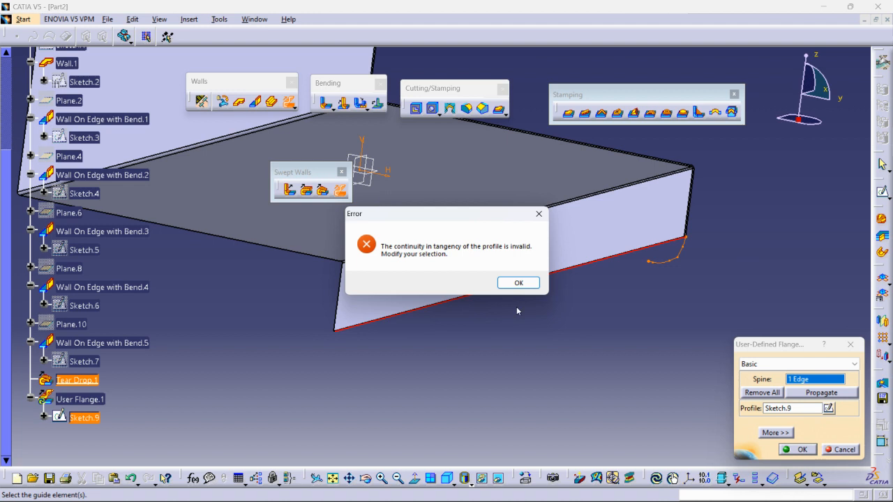
click(510, 286)
click(844, 451)
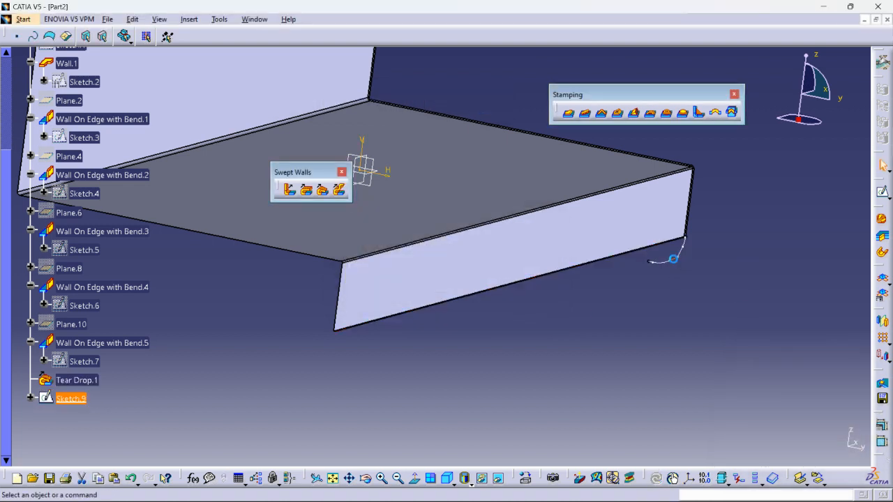
- Reopen Sketch.9 and reposition the remaining sharp corner and the lower part of the profile
double_click(673, 258)
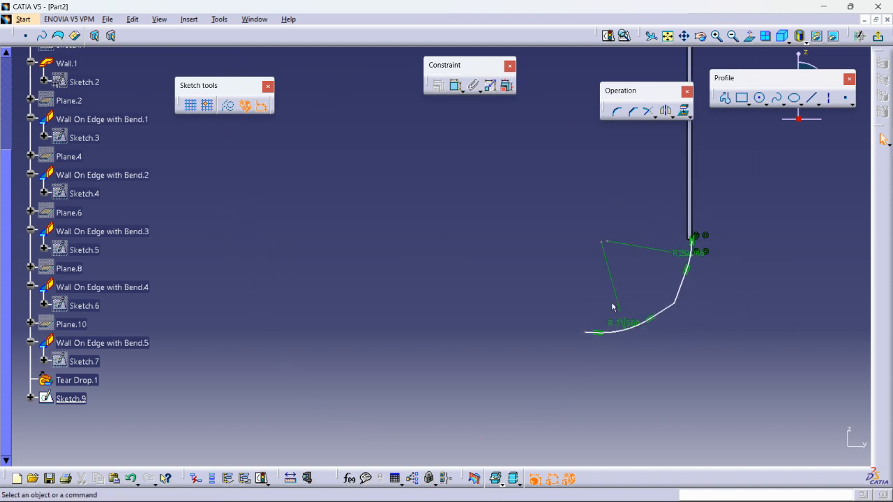
drag(554, 238, 556, 251)
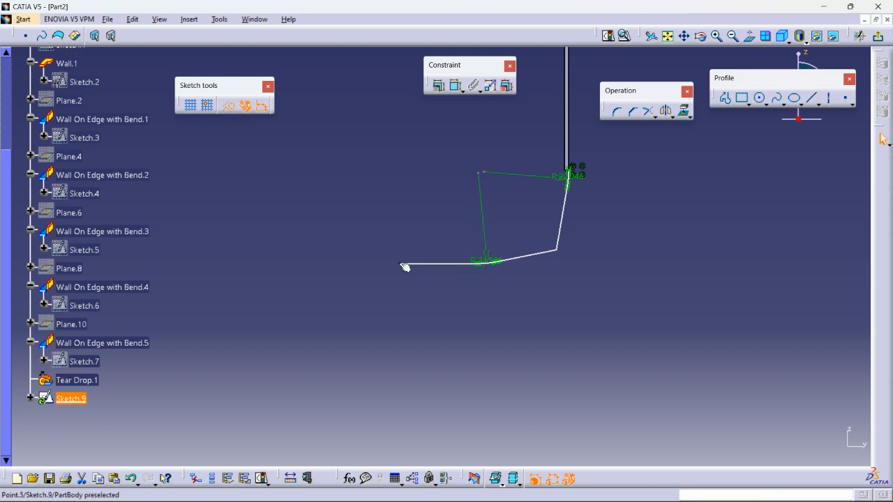
drag(484, 265, 539, 319)
click(540, 356)
ctrl+middle_drag(540, 356, 533, 271)
middle_drag(533, 272, 437, 217)
middle_drag(629, 255, 577, 222)
- Round the remaining sharp corner between the slanted lines to a radius of about 6.5 mm and exit the sketch
click(616, 112)
click(514, 313)
click(530, 297)
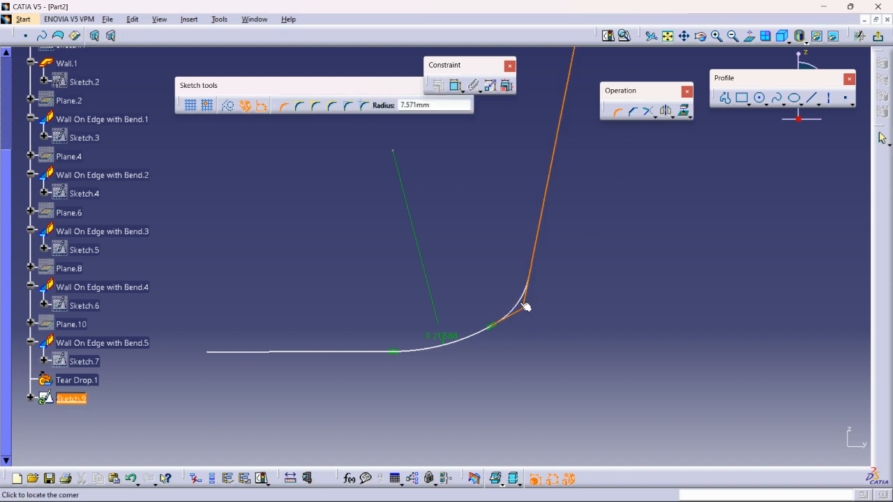
click(524, 305)
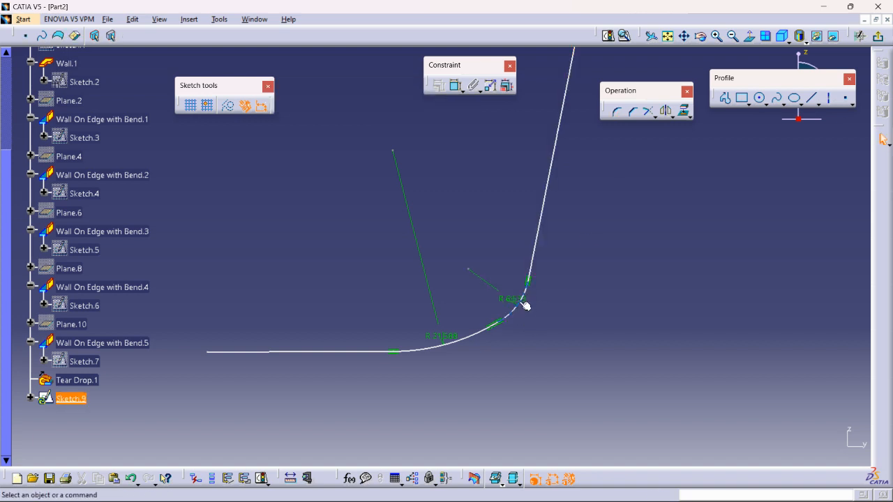
ctrl+middle_drag(684, 227, 693, 327)
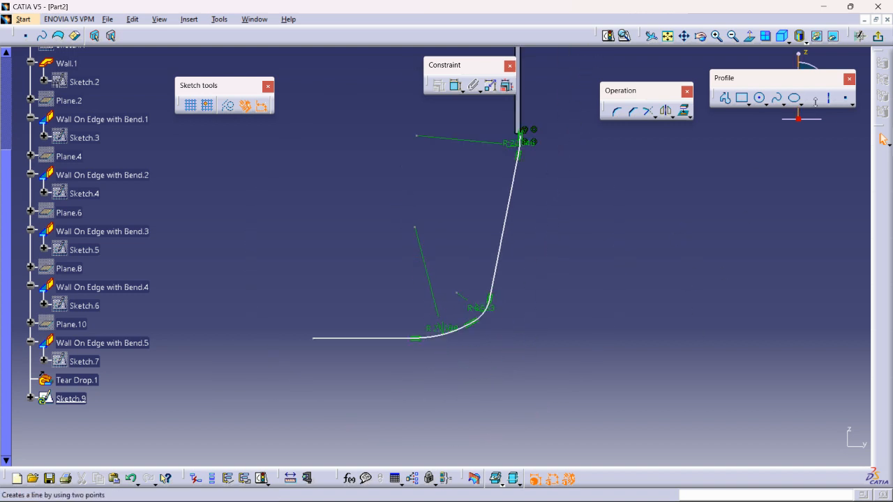
click(877, 36)
click(650, 246)
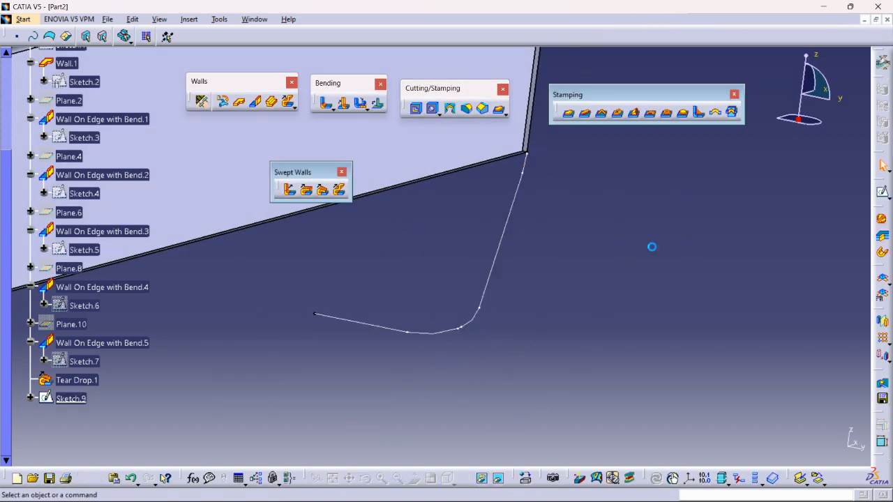
- Reopen Sketch.9, move the upper arc's start point down to lengthen the straight vertical segment at the wall corner, and exit the sketch
mouse_move(570, 227)
middle_down()
mouse_move(589, 298)
mouse_move(686, 258)
mouse_move(644, 323)
mouse_move(621, 240)
middle_up()
middle_drag(550, 296, 364, 319)
scroll(576, 239, up, 1)
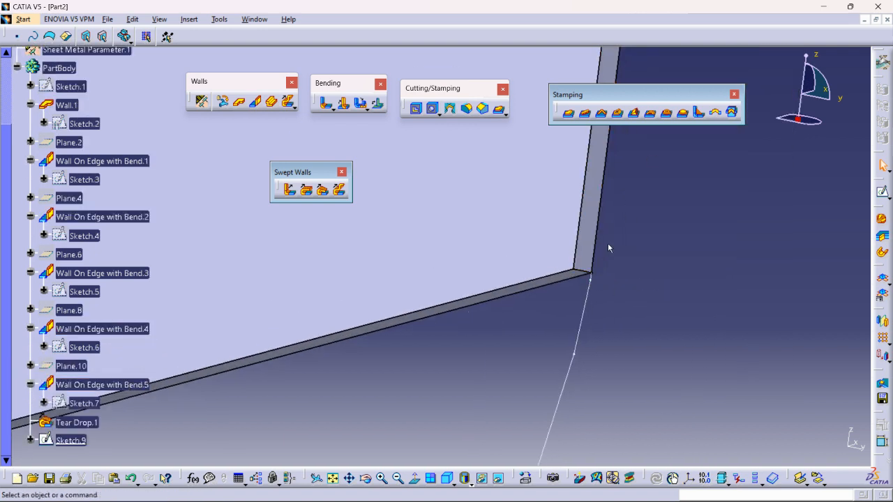
double_click(590, 289)
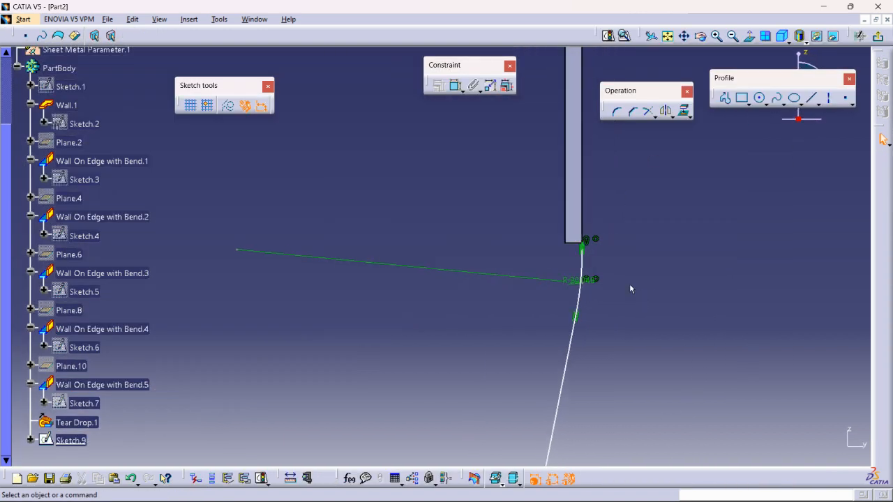
mouse_move(629, 283)
ctrl+middle_down()
mouse_move(582, 230)
mouse_move(634, 265)
ctrl+middle_up()
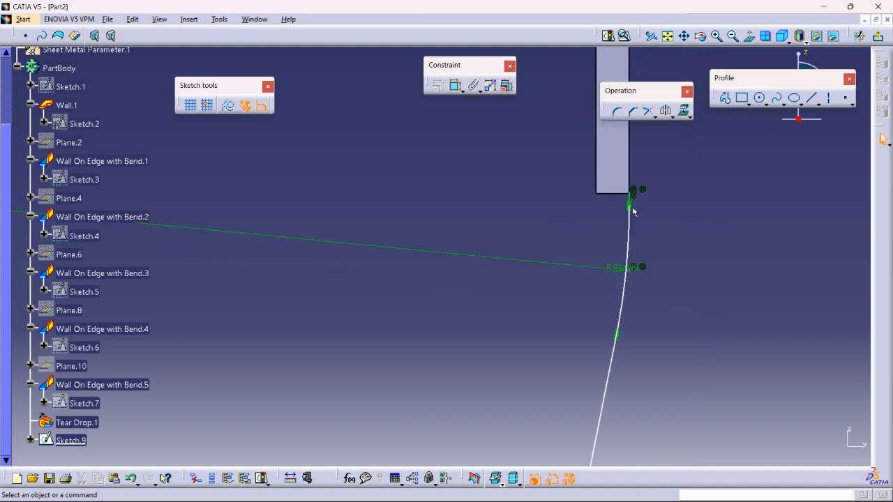
drag(630, 207, 629, 371)
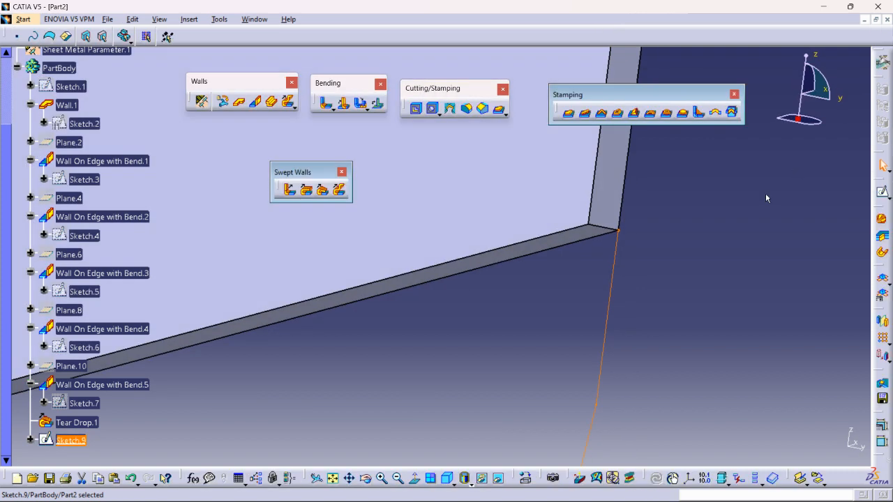
click(667, 219)
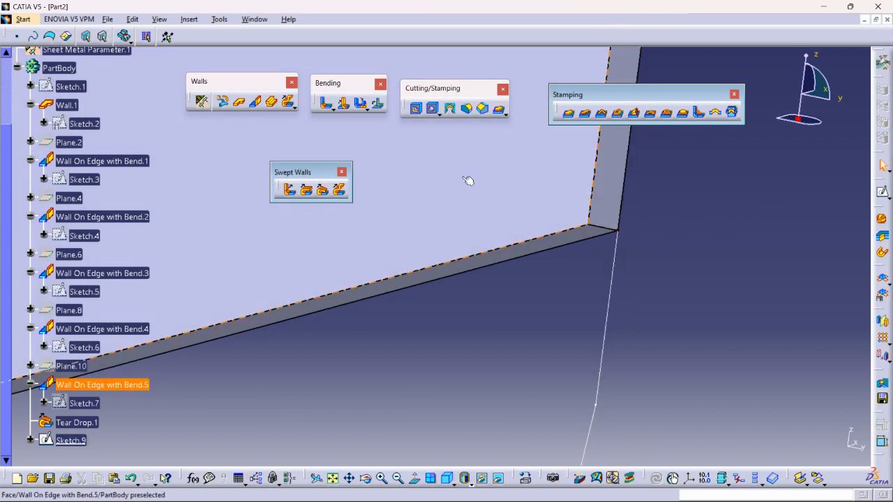
- Create a user-defined flange with the end wall's lower outer edge as spine and Sketch.9 as profile
click(340, 191)
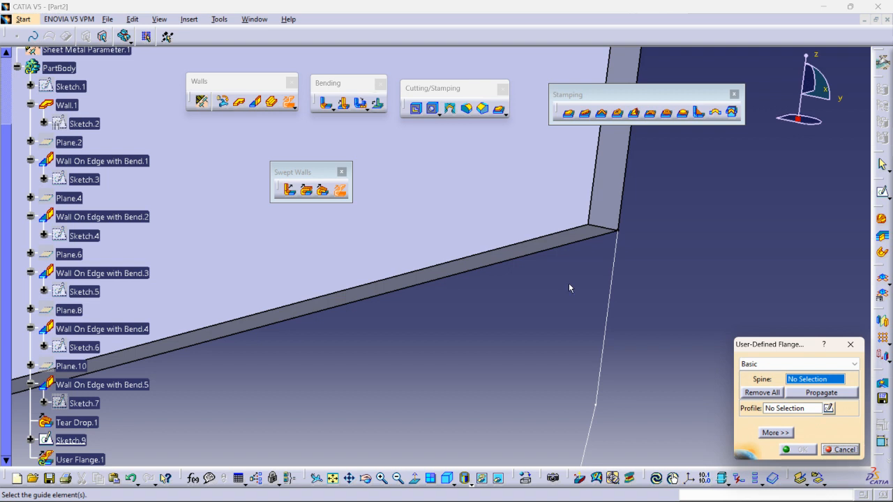
click(558, 249)
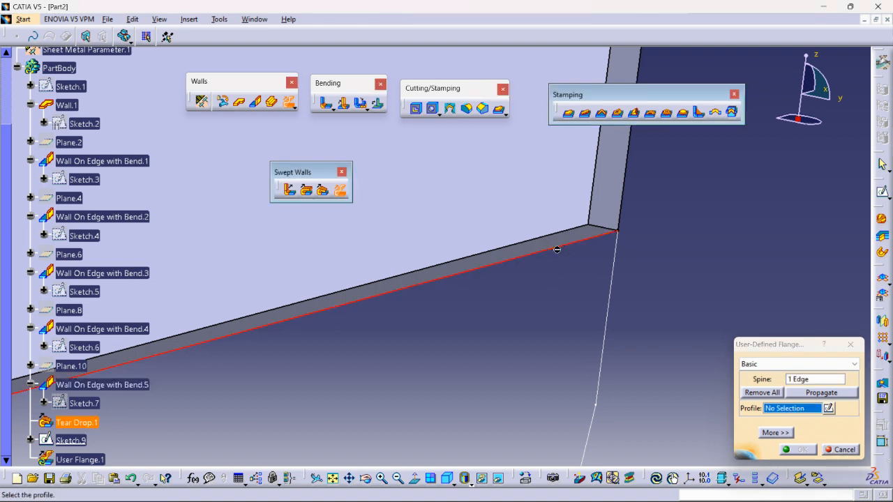
click(605, 323)
middle_drag(683, 270, 689, 362)
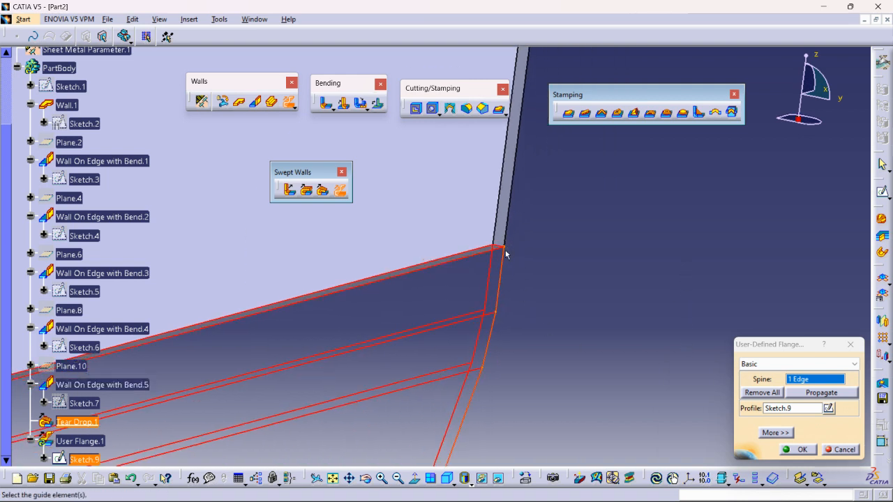
middle_drag(565, 334, 572, 276)
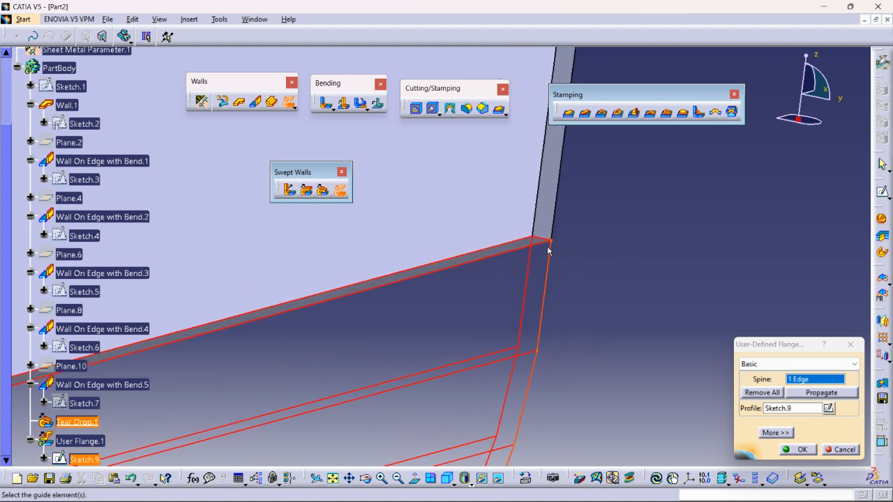
middle_drag(566, 258, 597, 289)
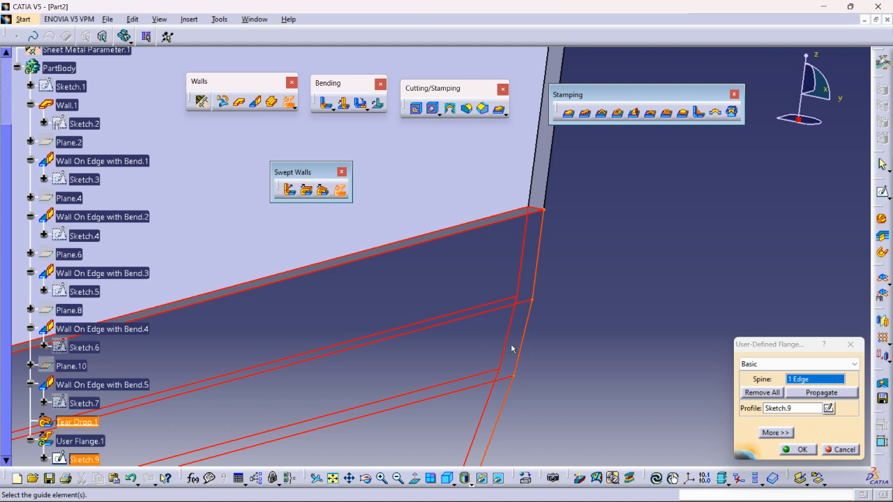
middle_drag(563, 366, 474, 371)
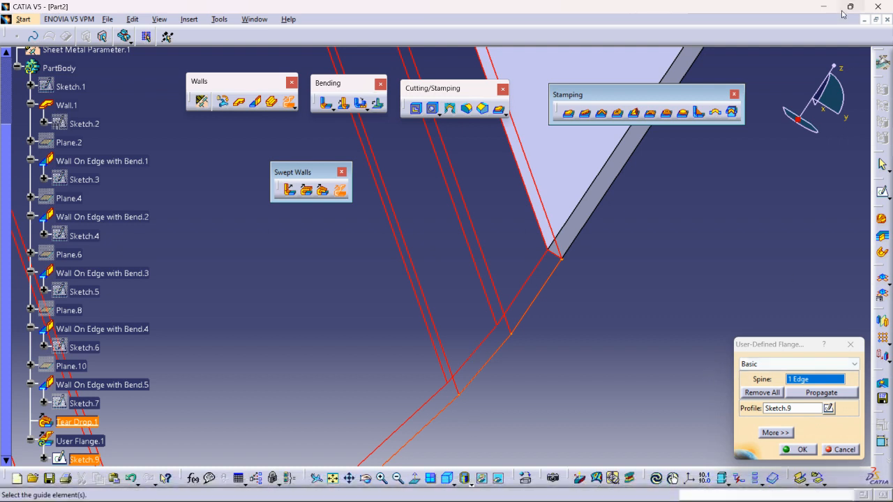
mouse_move(842, 13)
click(800, 448)
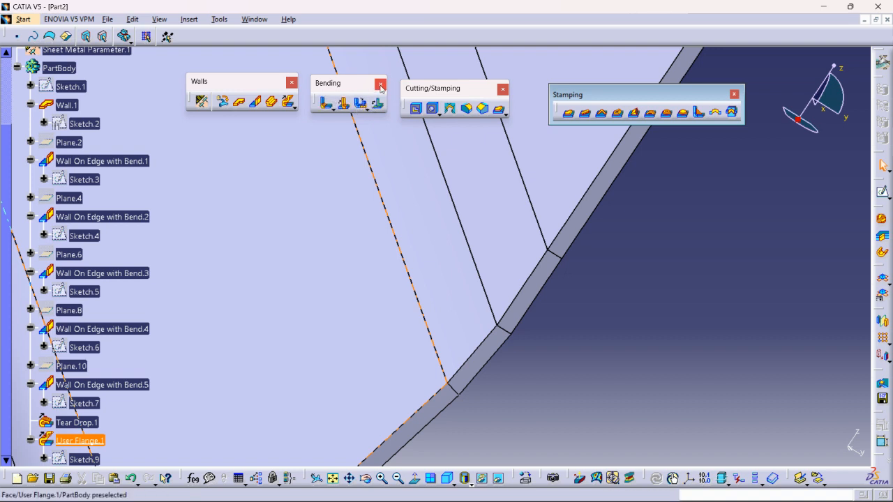
- Close the floating Bending tool group
click(380, 85)
middle_drag(392, 267, 668, 202)
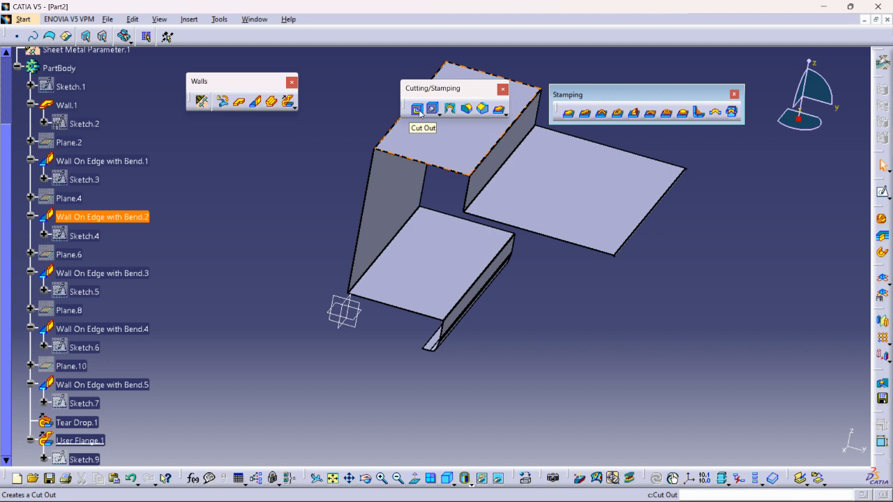
click(751, 264)
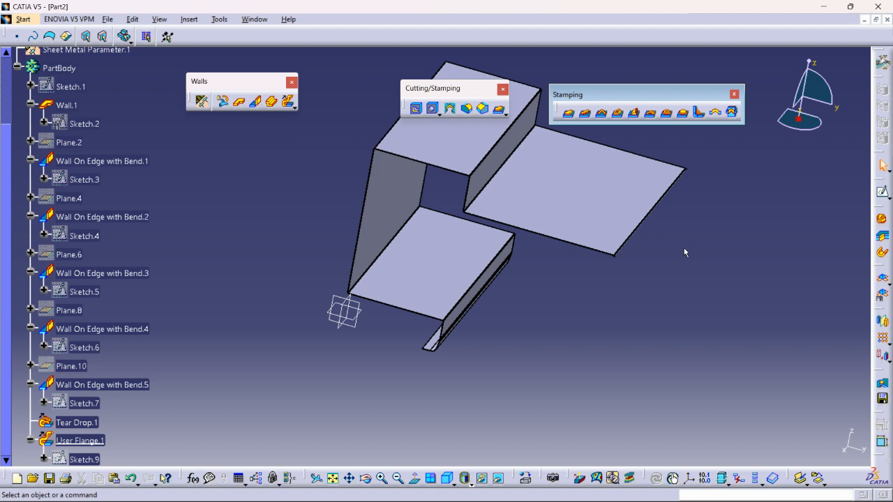
click(461, 132)
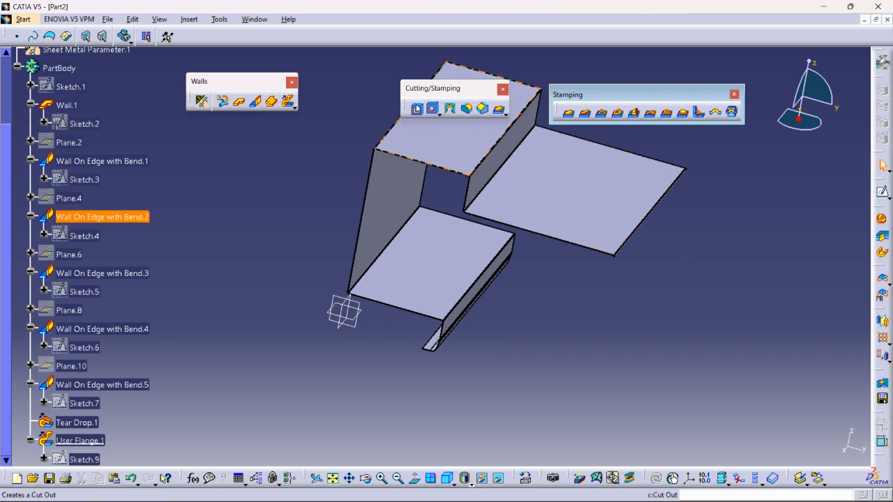
click(417, 110)
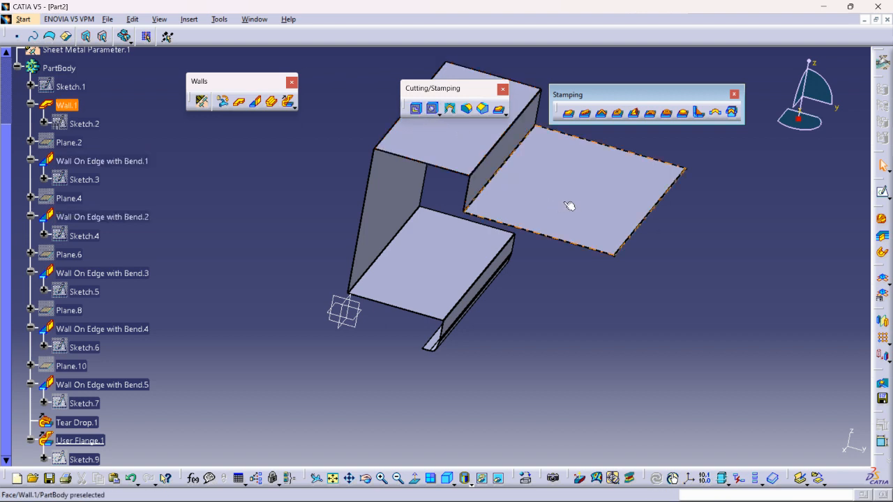
click(417, 111)
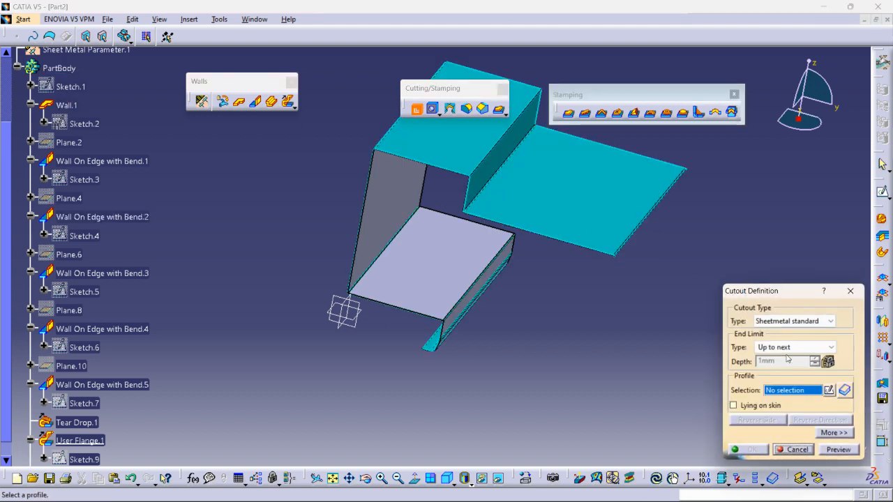
click(796, 449)
- Sketch a closed L-shaped profile of horizontal and vertical lines on the Wall.1 face, starting at about H -371 mm, V 507 mm, and exit the sketch
click(586, 179)
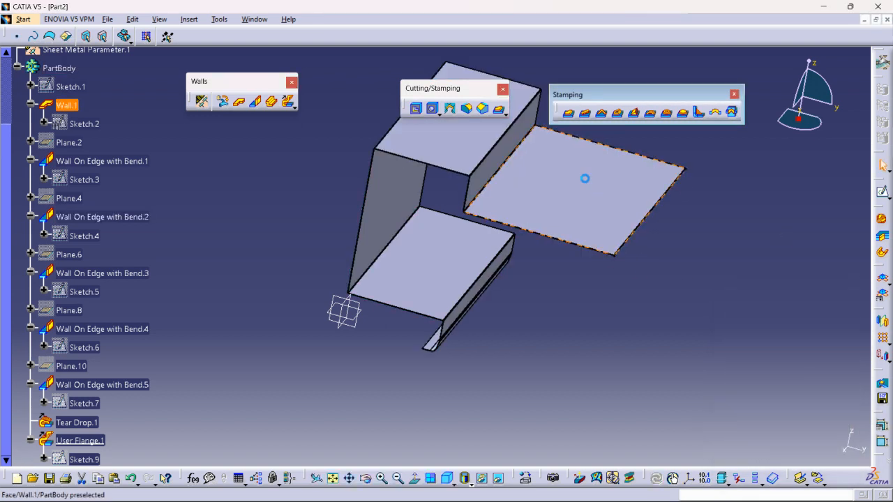
click(883, 166)
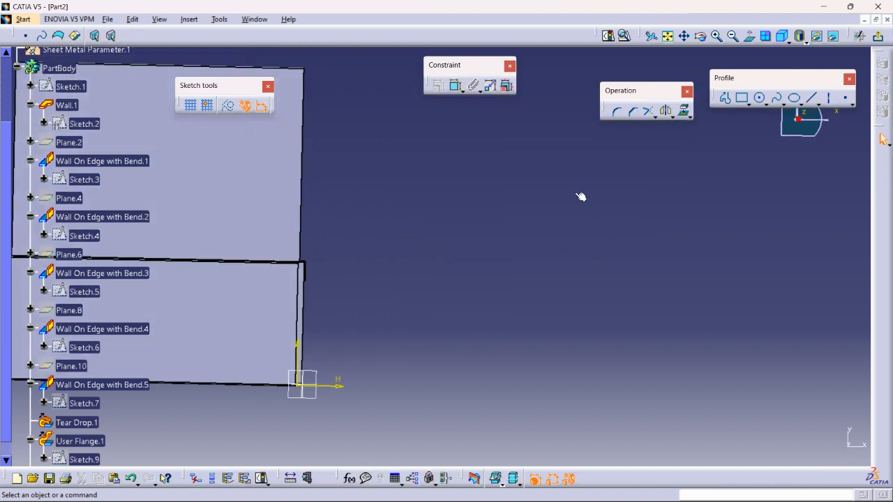
click(725, 98)
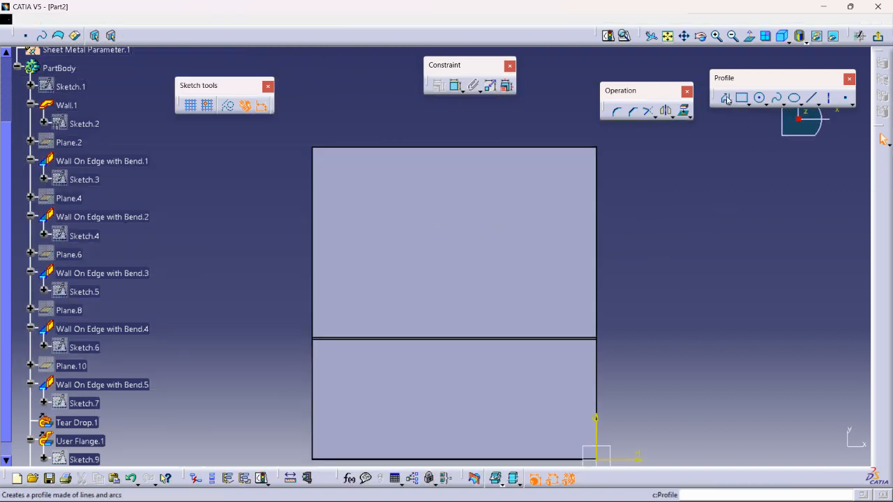
click(415, 213)
click(416, 293)
click(498, 292)
click(498, 250)
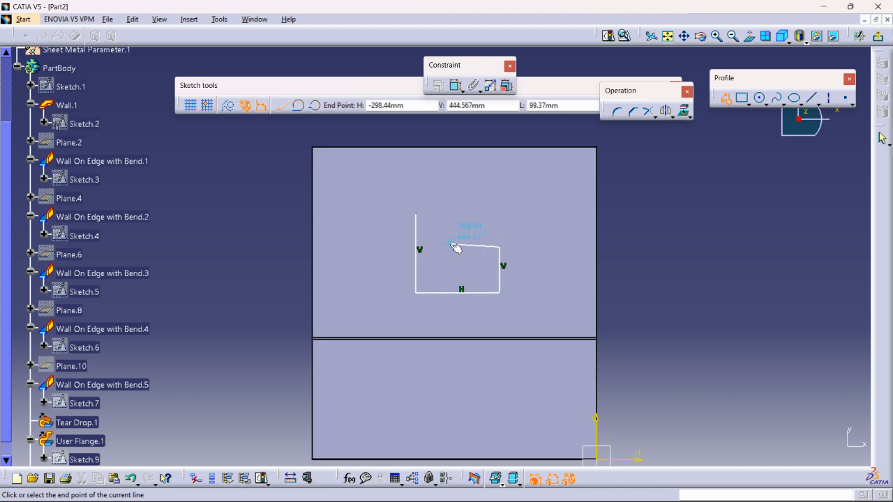
click(450, 247)
click(449, 213)
click(416, 213)
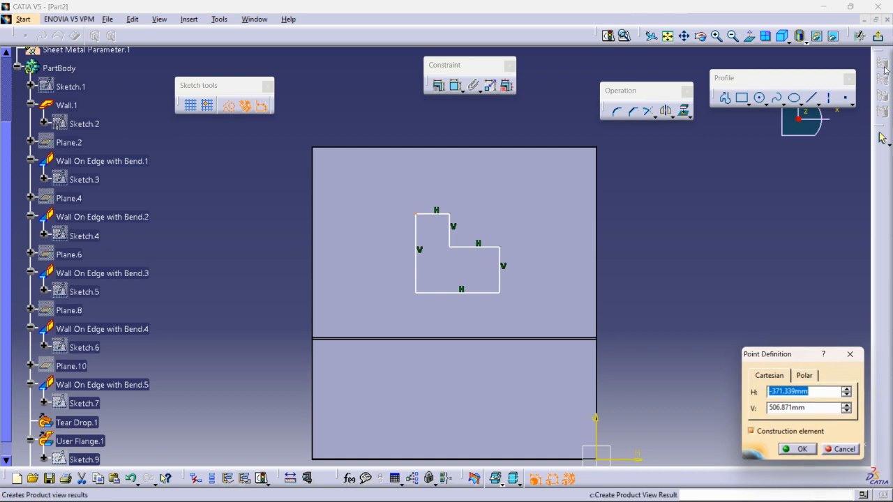
click(793, 447)
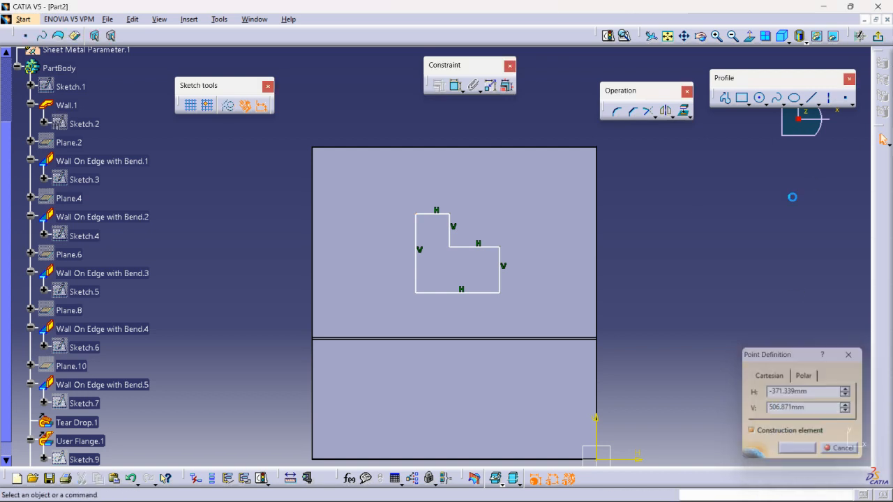
click(878, 38)
- Cut the L-shaped profile out of Wall.1 with a sheetmetal standard cutout using the Up to next end limit
click(682, 240)
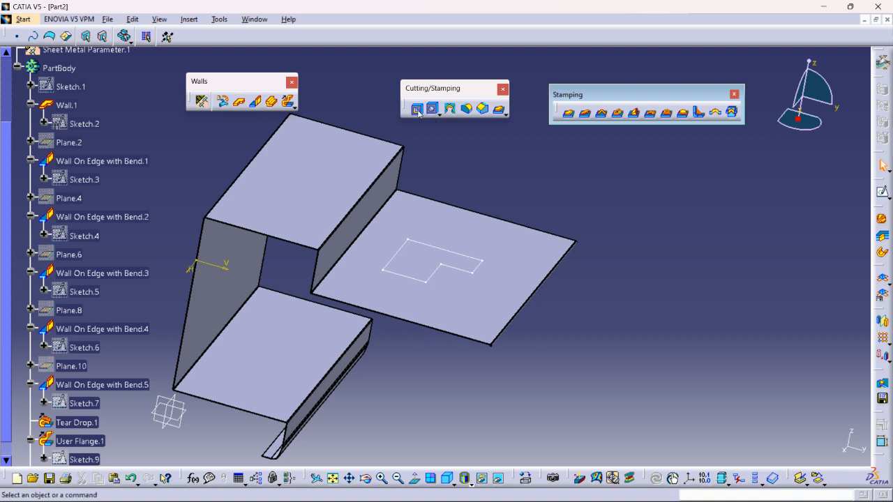
click(417, 110)
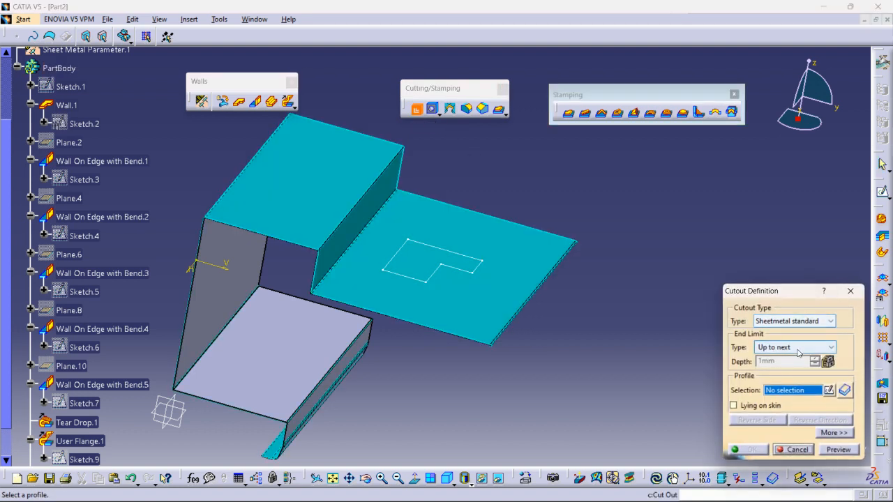
click(479, 263)
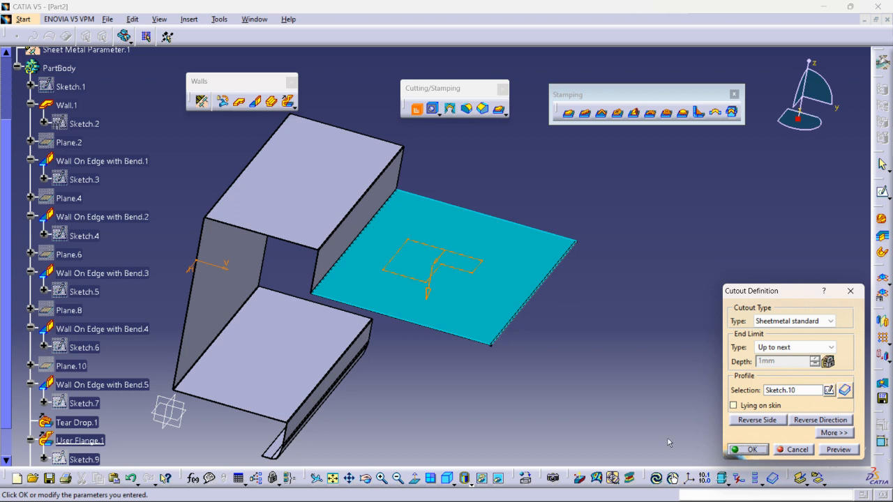
click(752, 450)
middle_drag(687, 274, 525, 119)
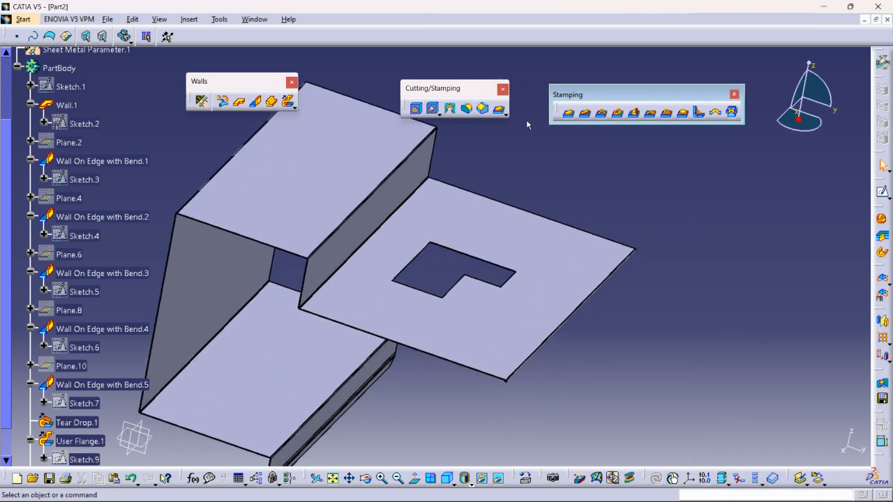
- Switch to the Google Meet call in Chrome, toggle the microphone, and return to CATIA
click(439, 112)
click(530, 163)
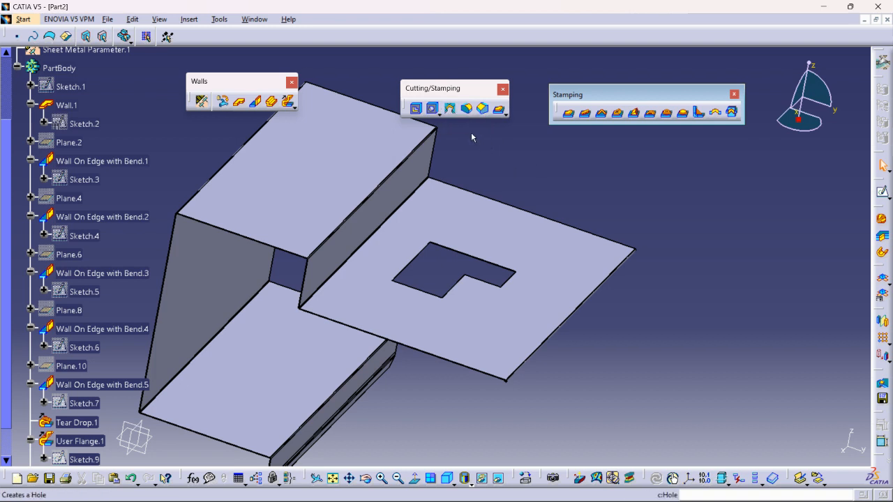
mouse_move(856, 497)
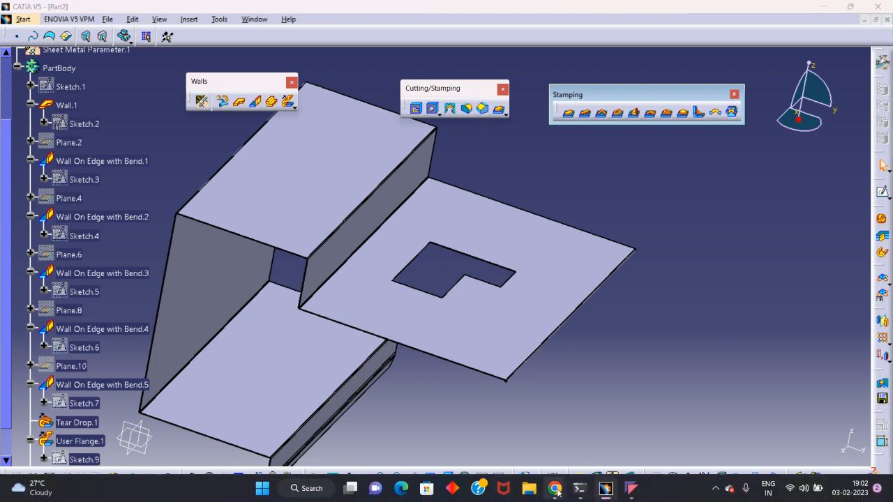
mouse_move(554, 489)
click(435, 393)
key(ctrl+d)
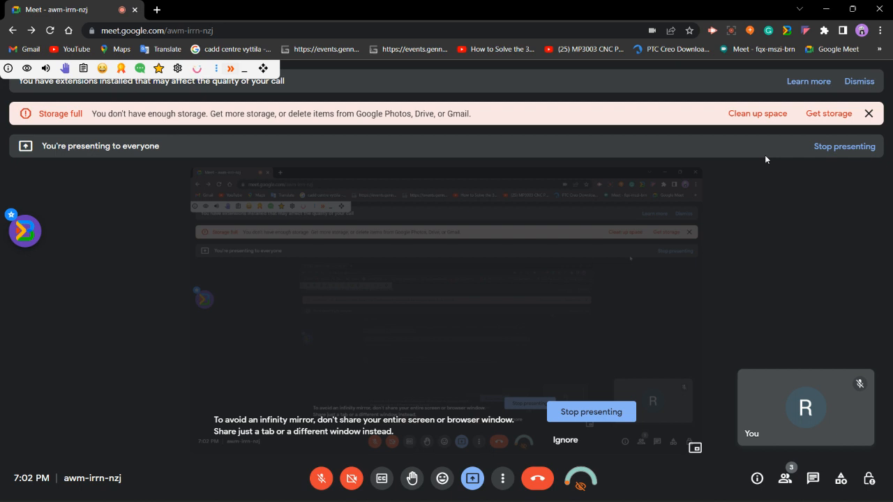
click(320, 479)
click(826, 9)
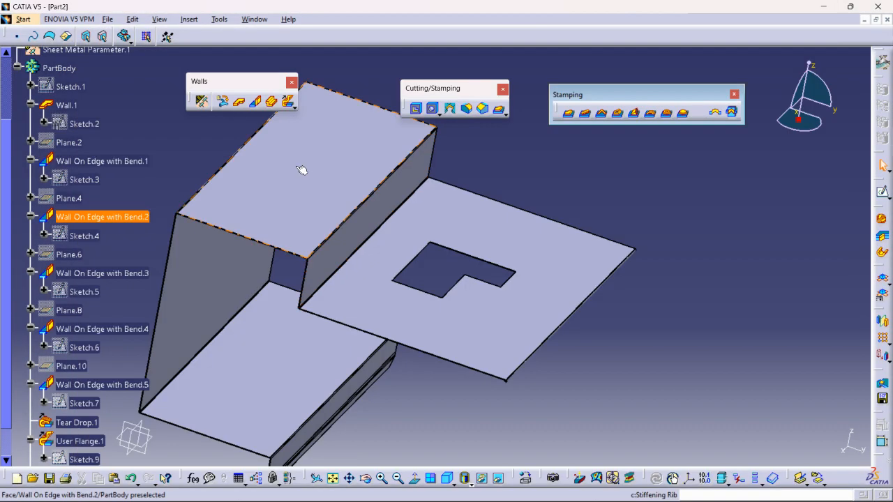
- Detach the Holes tools and create a simple blind hole, 10 mm in diameter and 10 mm deep, near the outer corner of Wall.1
click(438, 113)
drag(453, 126, 613, 173)
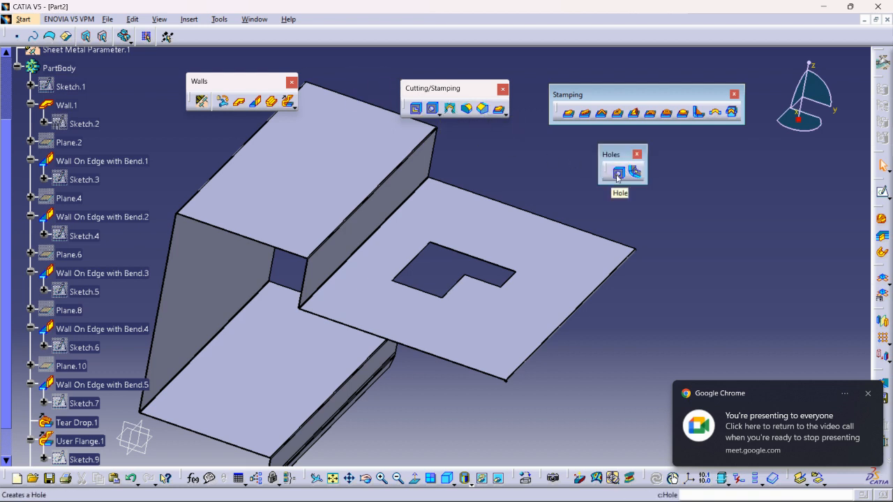
click(617, 173)
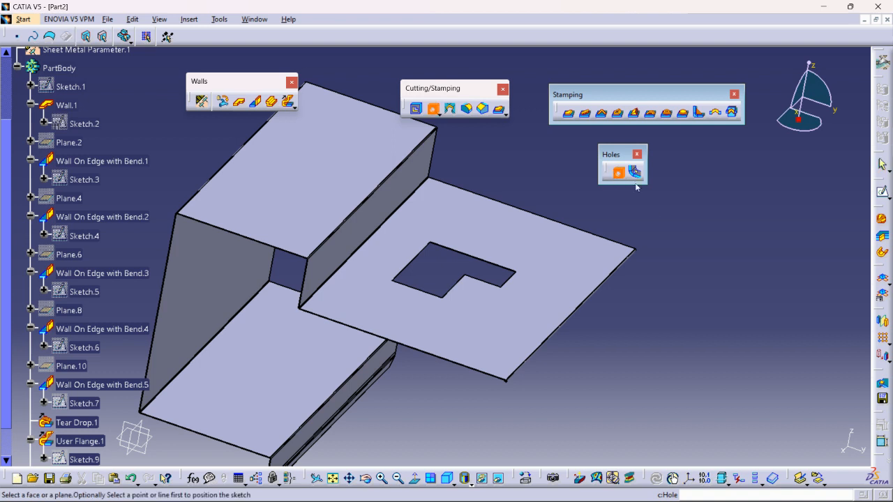
click(583, 264)
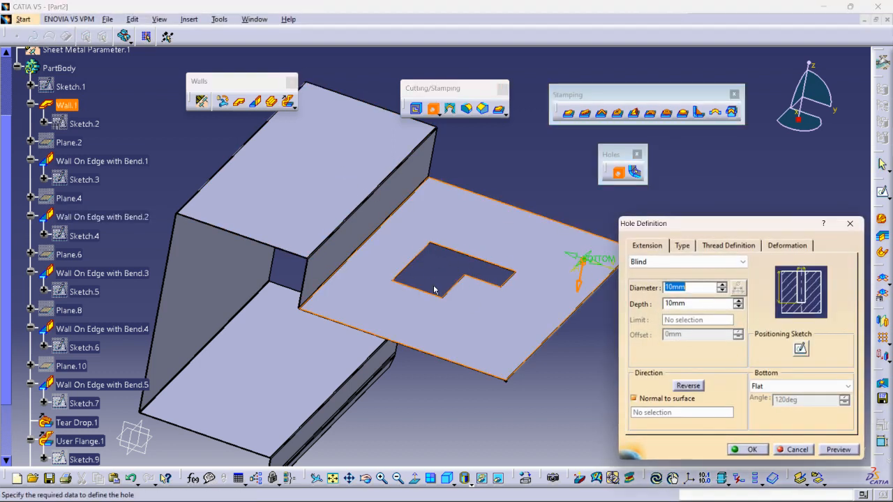
middle_click(543, 251)
click(505, 321)
middle_drag(507, 321, 540, 248)
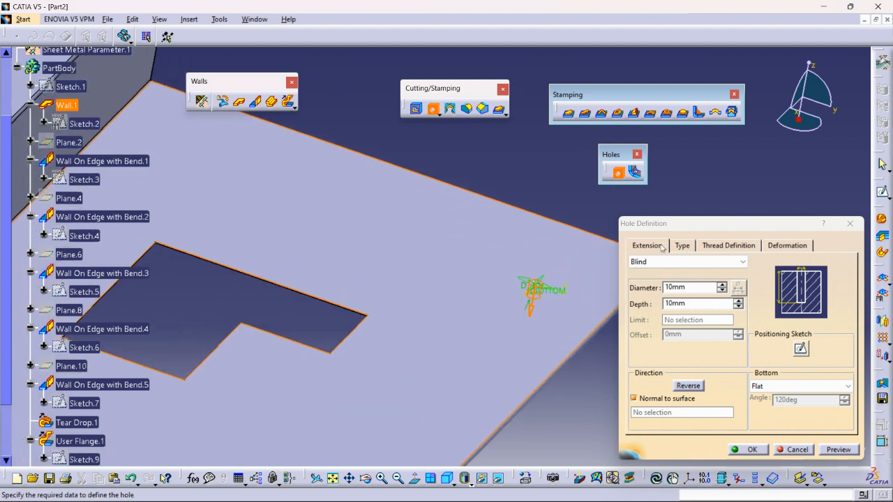
click(732, 248)
click(780, 247)
click(682, 247)
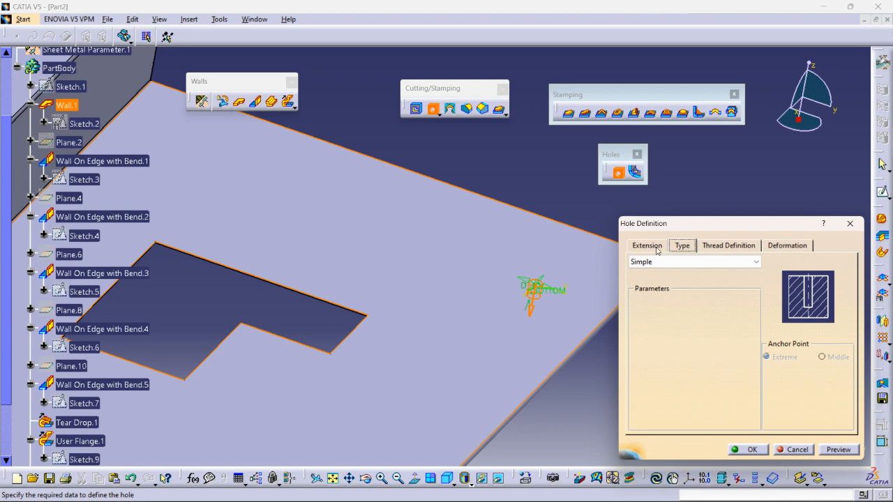
click(655, 248)
click(738, 450)
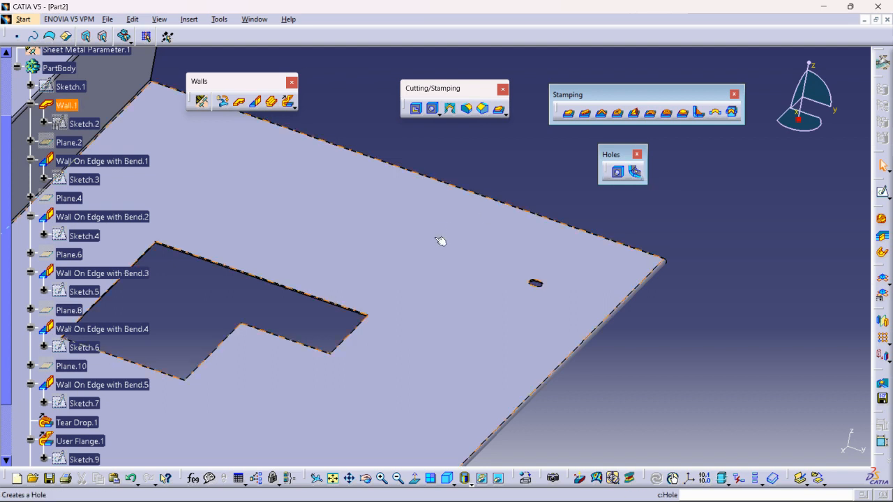
- Create a circular cutout with an increased diameter on Wall.1, at the bend joining it to the upright wall
middle_drag(284, 211, 537, 333)
middle_drag(479, 303, 596, 360)
middle_drag(363, 307, 399, 239)
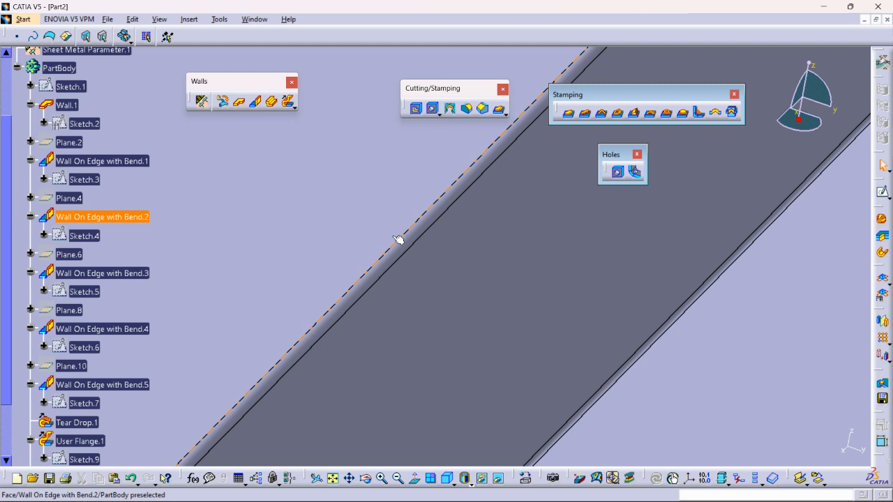
middle_drag(556, 430, 534, 339)
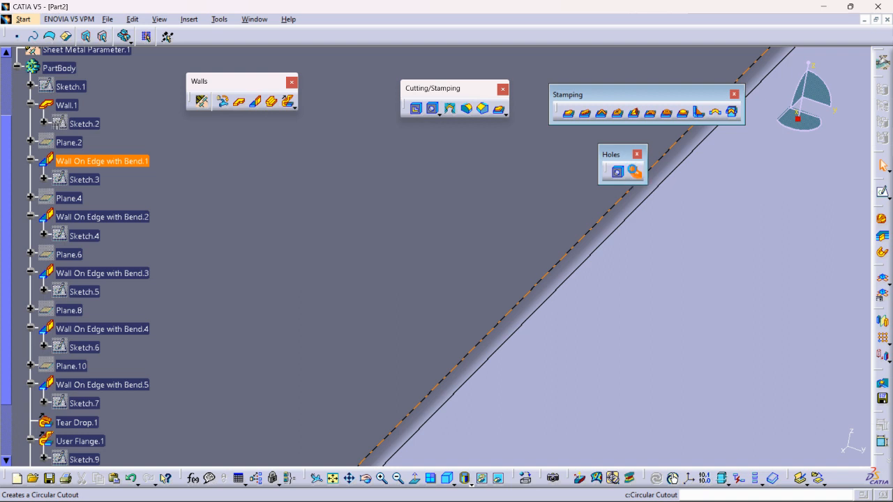
click(634, 172)
click(578, 255)
middle_drag(500, 274, 502, 377)
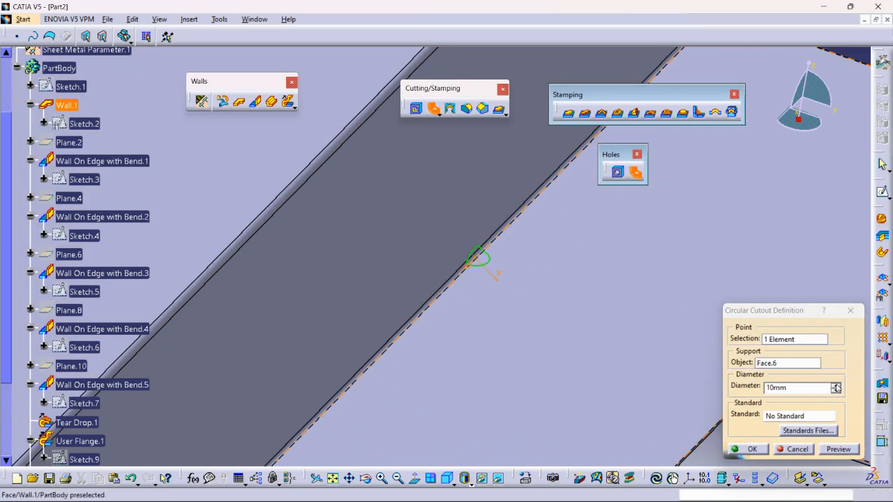
click(836, 384)
click(751, 449)
middle_drag(584, 275, 580, 311)
middle_drag(741, 169, 751, 235)
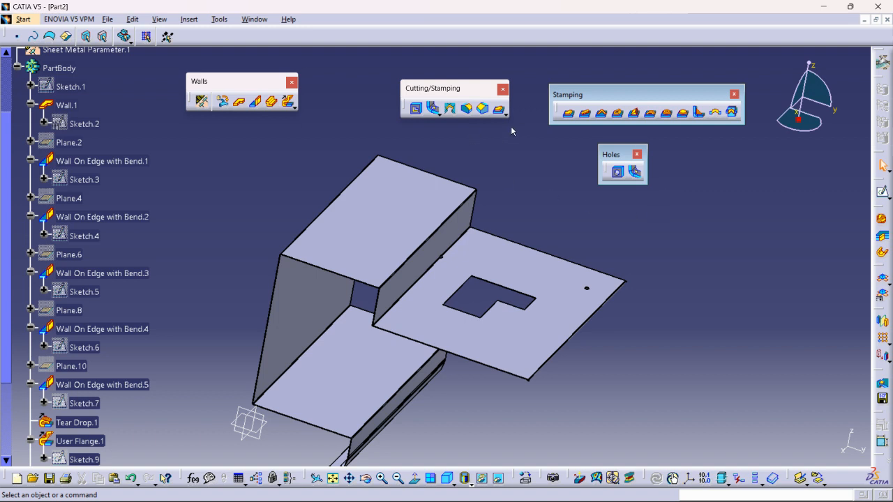
- Detach the Fold/Unfold and Views tools and unfold the part into its flat view
drag(877, 267, 827, 210)
click(824, 277)
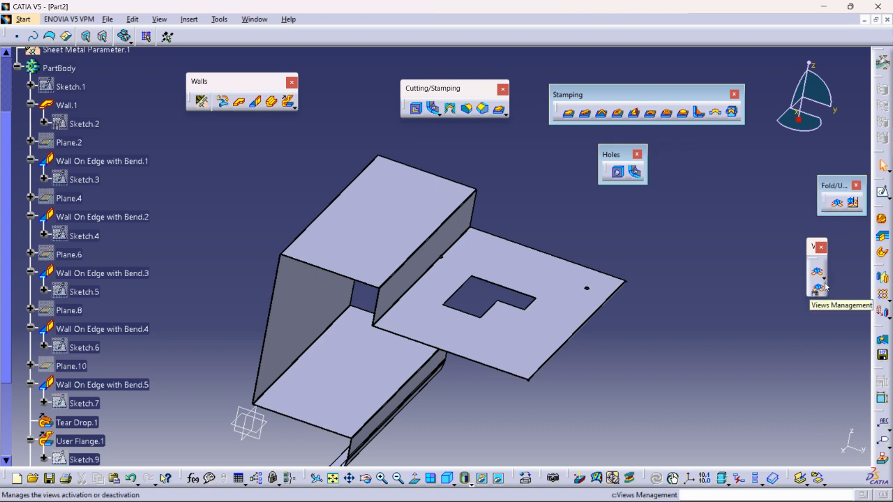
click(839, 205)
- Examine the cutouts and bend lines on the flat pattern, including from a standard view, and return to the folded 3D view
middle_drag(480, 261, 481, 84)
middle_drag(488, 318, 482, 256)
middle_drag(475, 355, 460, 446)
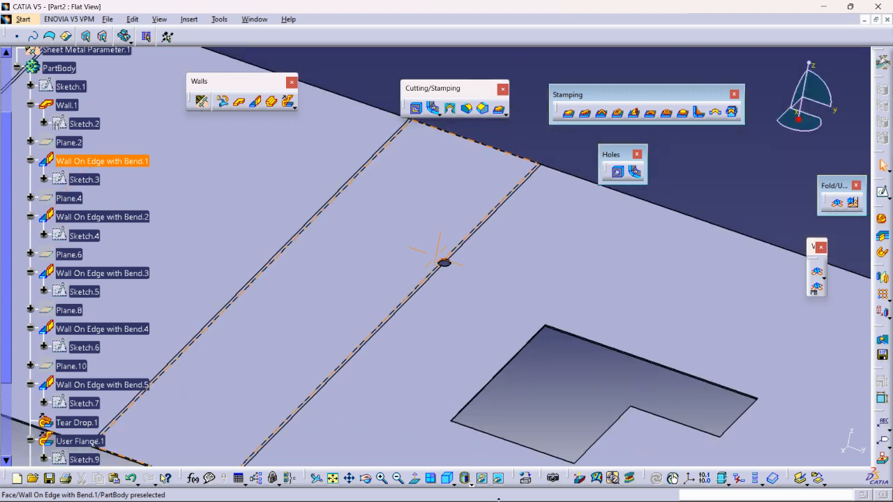
middle_drag(500, 346, 508, 464)
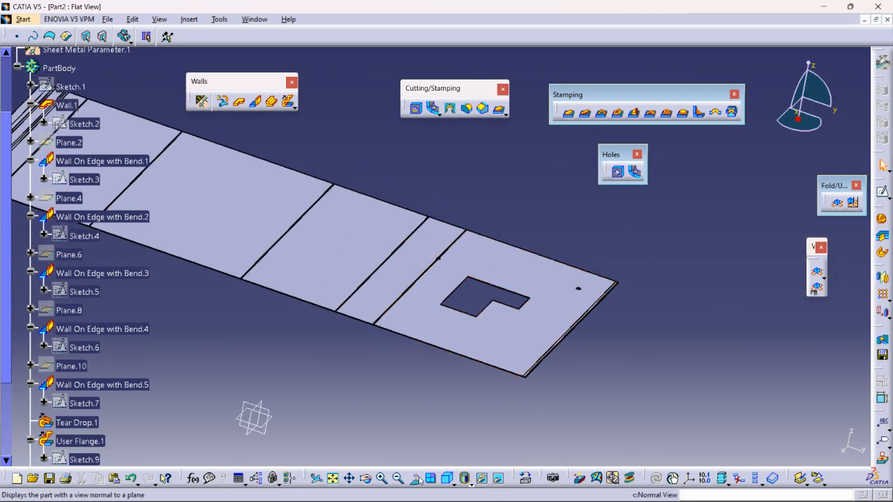
click(449, 482)
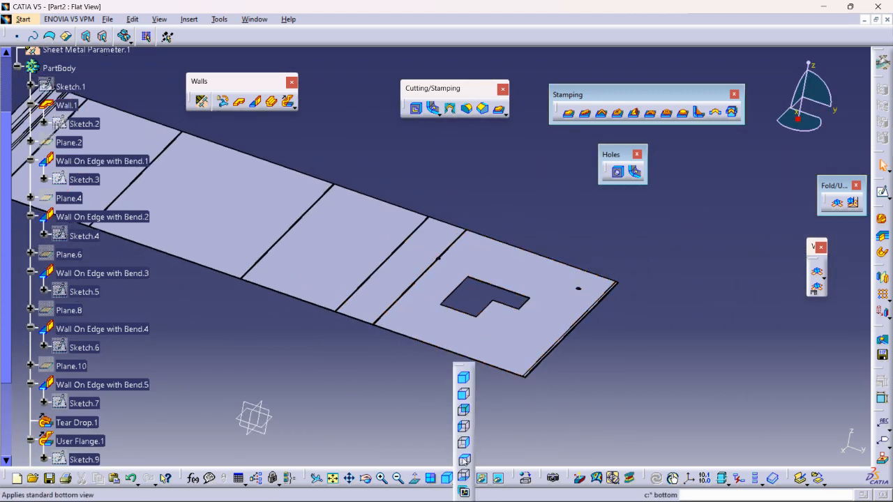
click(463, 460)
middle_drag(492, 358, 333, 311)
middle_drag(283, 323, 528, 376)
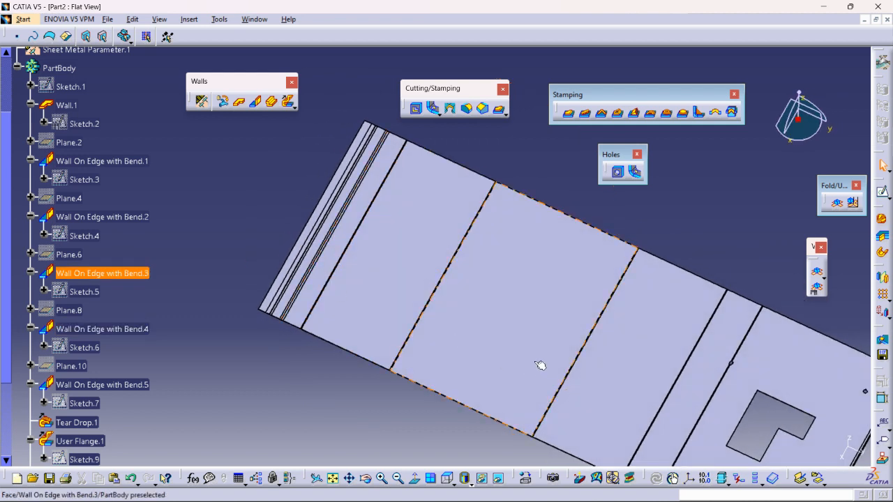
click(818, 274)
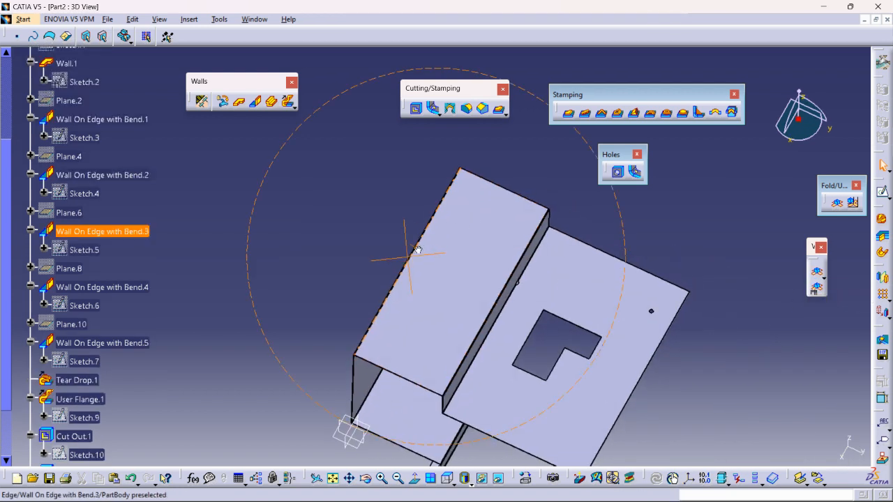
- Close the Fold/Unfold tools and add a 90° wall with bend along Wall.1's free edge beside the upright wall, about 393 mm high
click(855, 186)
middle_drag(580, 302, 603, 217)
middle_drag(626, 297, 355, 281)
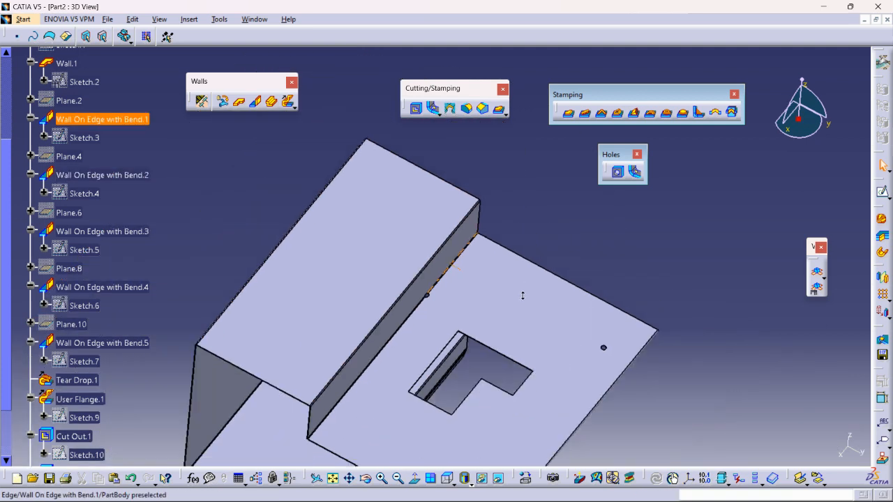
click(255, 102)
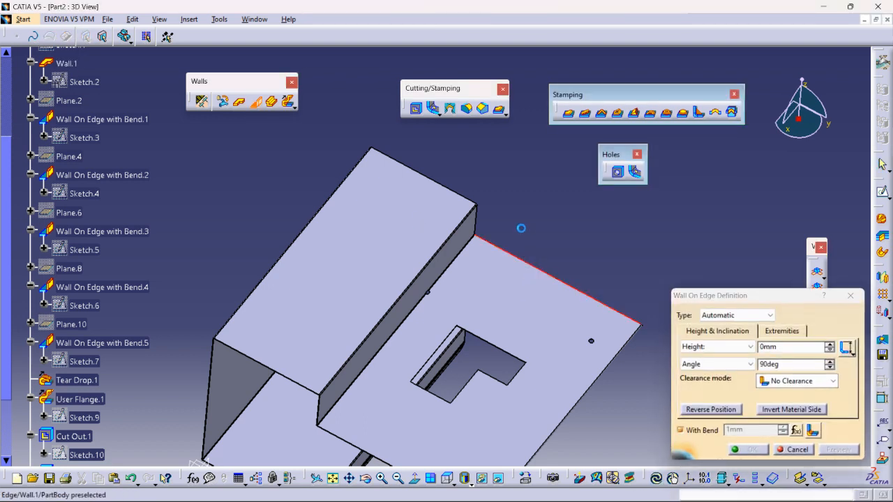
click(530, 265)
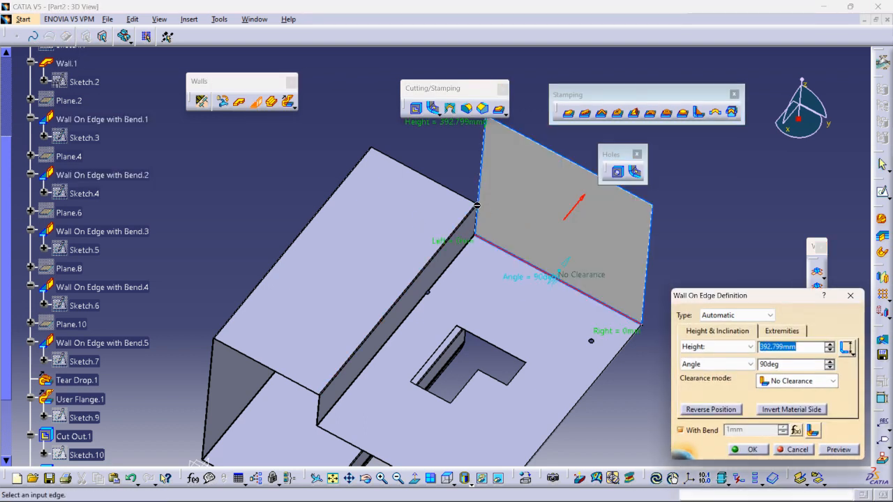
click(479, 209)
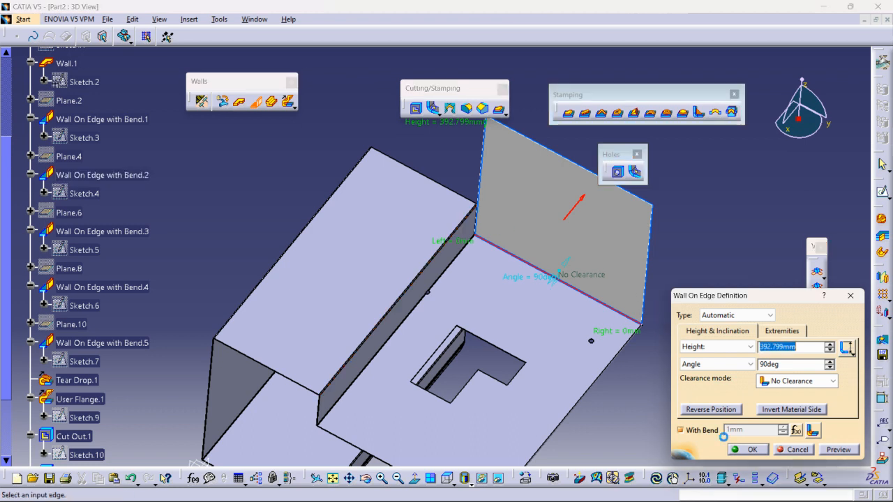
click(746, 449)
- Unfold the part into its flat view and pick the two meeting bend faces at the new wall's corner for a Corner Relief
ctrl+middle_drag(599, 307, 599, 223)
middle_drag(503, 258, 405, 333)
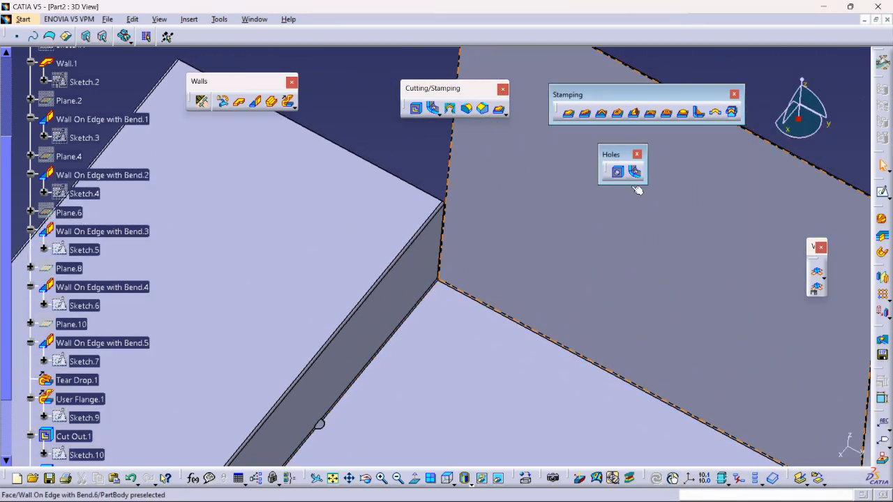
click(820, 277)
middle_drag(440, 302, 412, 297)
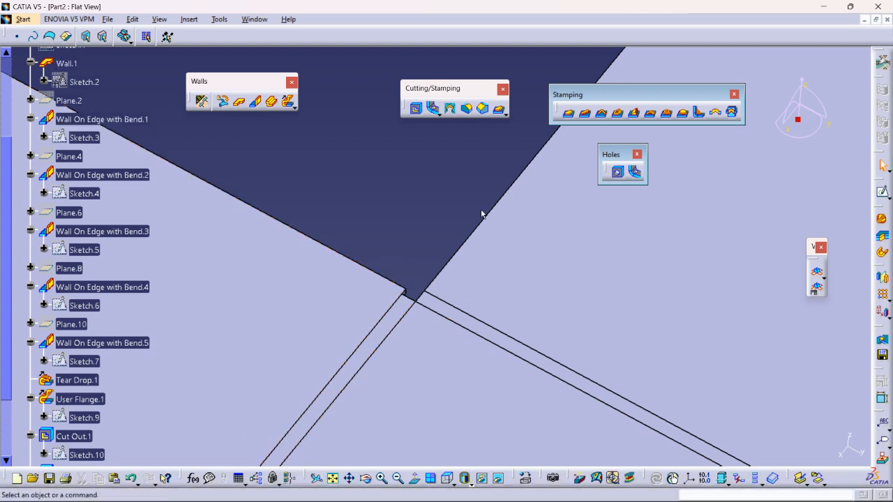
click(451, 109)
click(396, 314)
click(442, 311)
middle_drag(430, 336, 516, 192)
- Try the Square corner relief type with a length of 4 mm
click(742, 327)
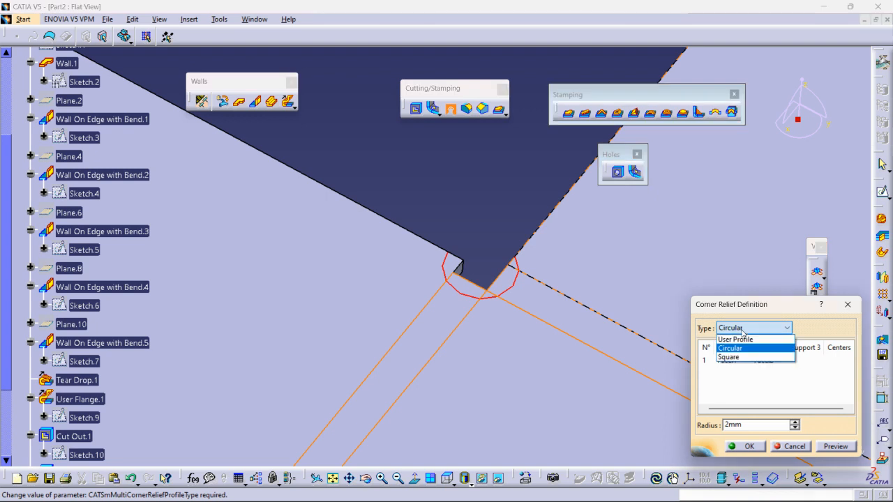
click(742, 330)
click(765, 332)
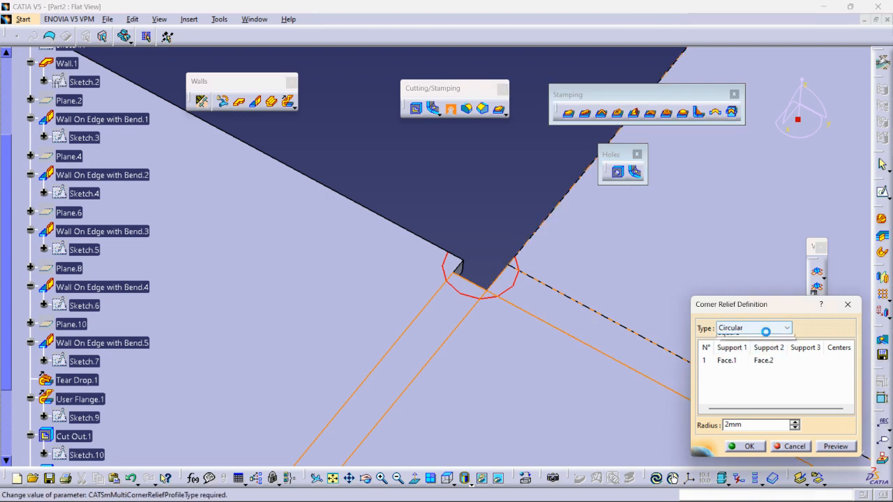
click(767, 355)
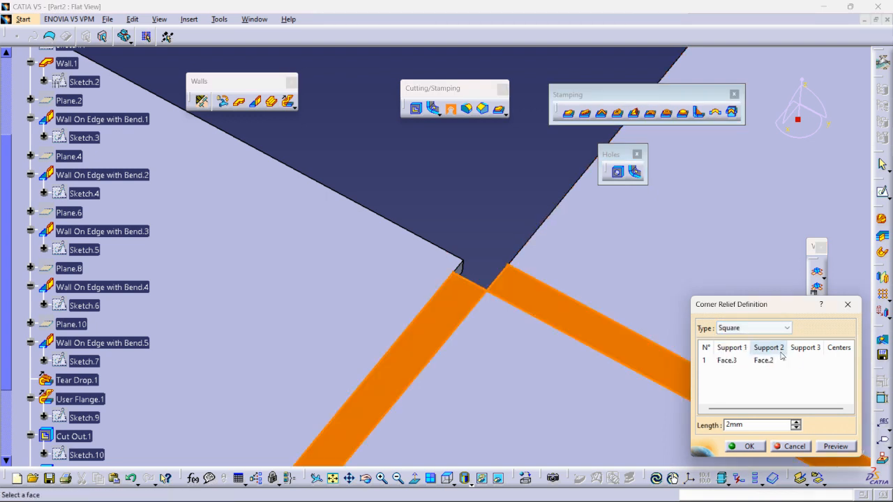
click(795, 422)
click(795, 423)
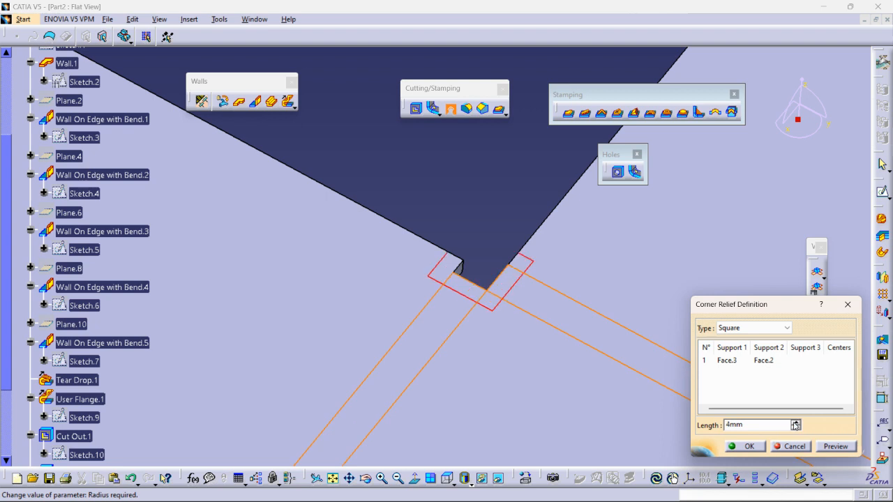
- Set the corner relief type to User Profile and open a profile sketch on the flat sheet at that corner
click(733, 327)
click(739, 341)
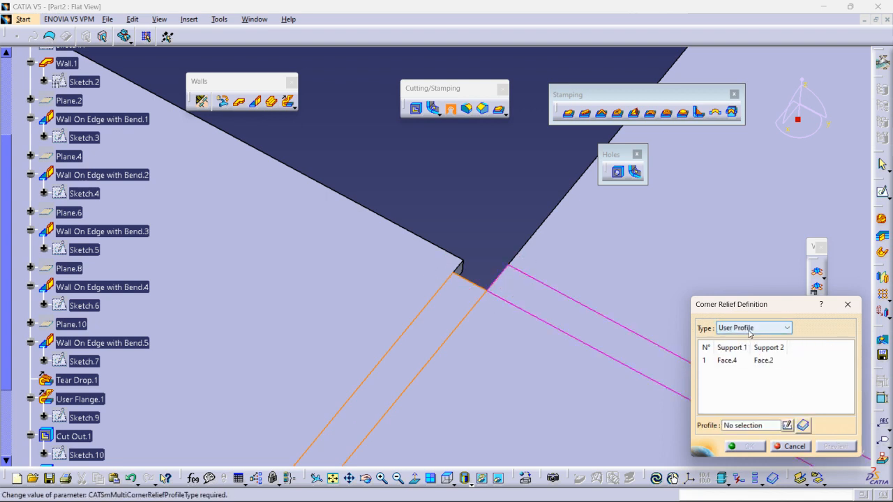
click(788, 425)
click(509, 290)
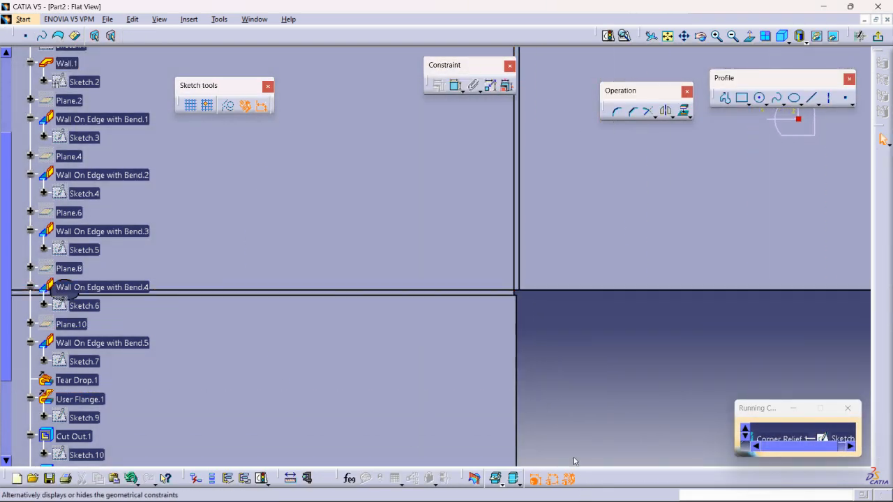
- Draw a closed spline around the corner where the two bends meet, exit the sketch and create the corner relief from it
click(776, 99)
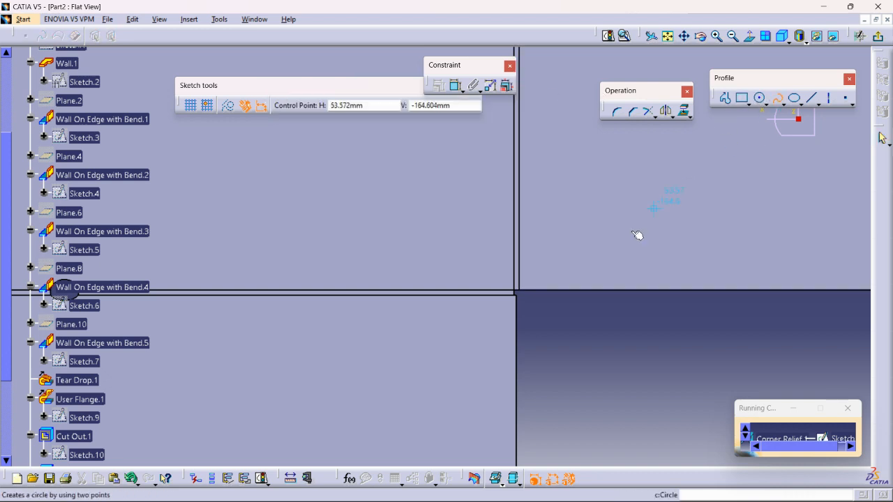
click(505, 280)
click(458, 273)
click(458, 307)
click(478, 327)
click(495, 316)
double_click(505, 279)
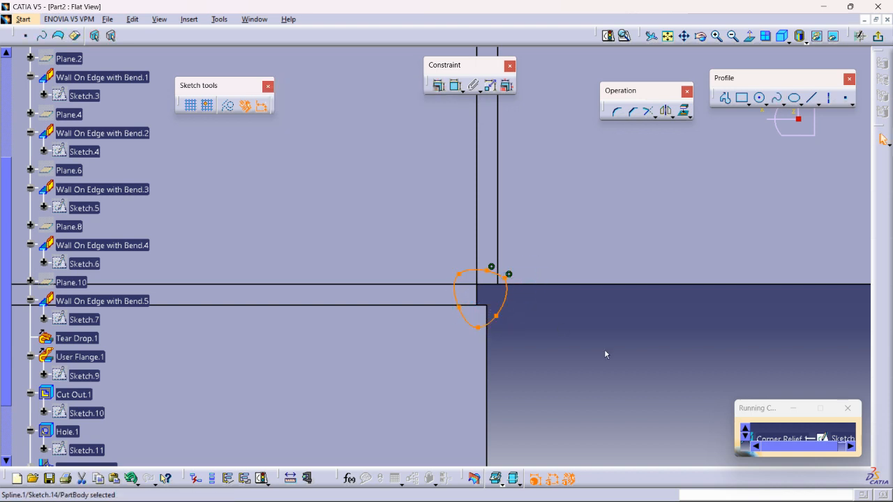
click(878, 35)
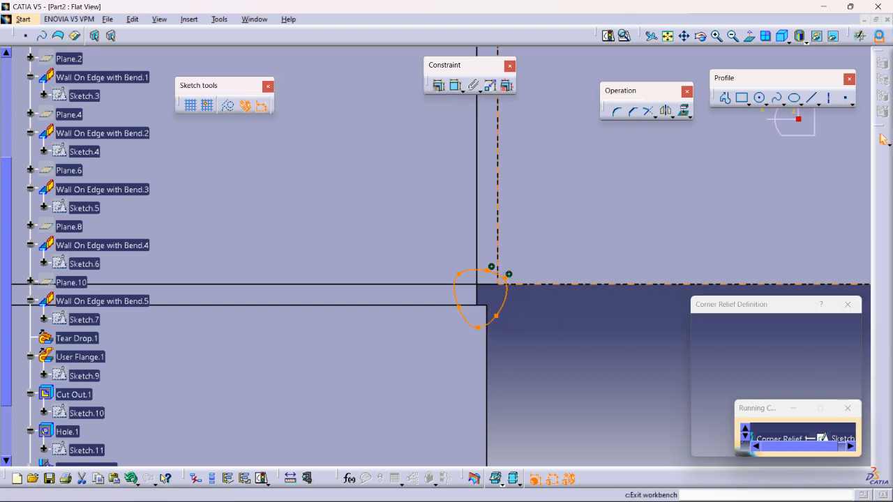
click(742, 448)
- Examine the relief cut at the bend intersection on the flat pattern and return to the folded 3D view
ctrl+middle_drag(430, 230, 438, 328)
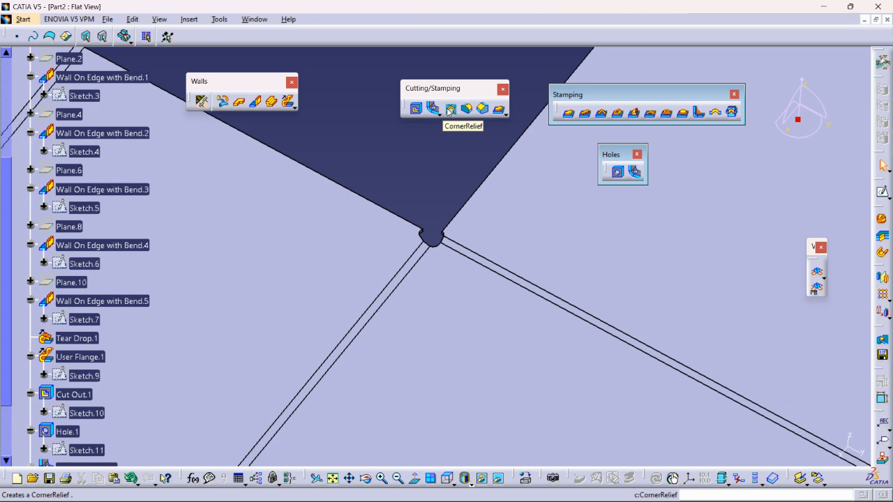
ctrl+middle_drag(459, 157, 614, 453)
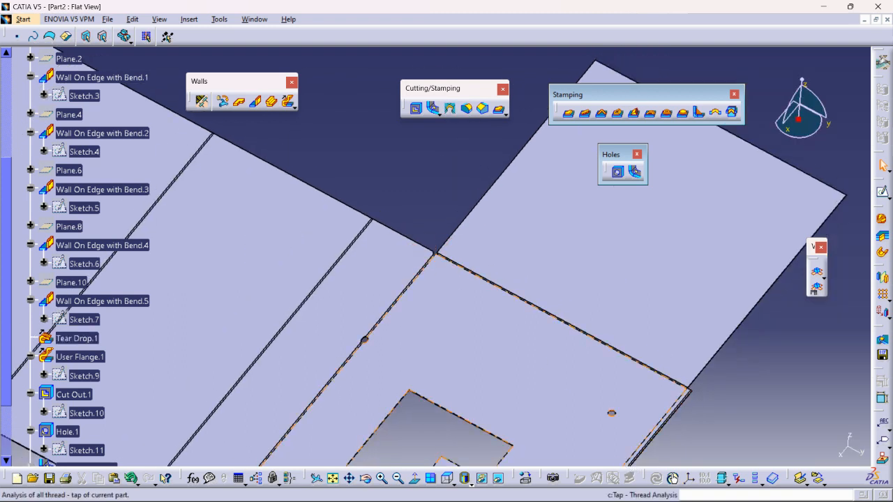
mouse_move(629, 492)
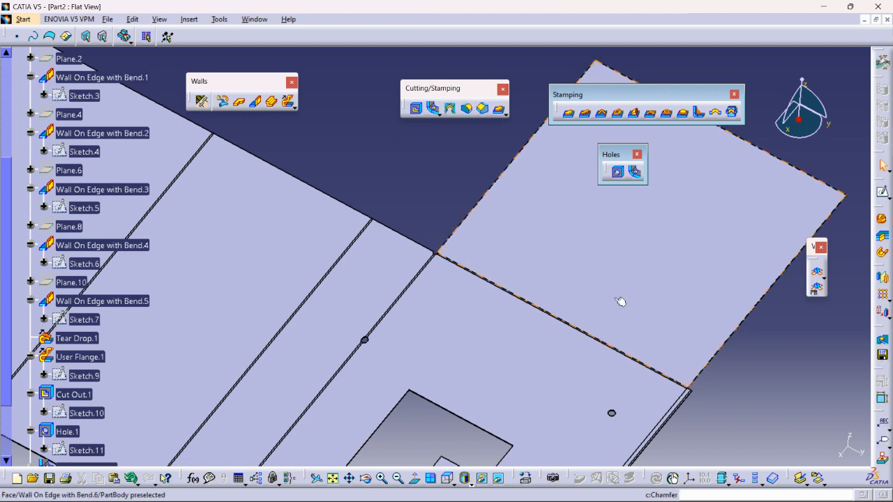
click(818, 272)
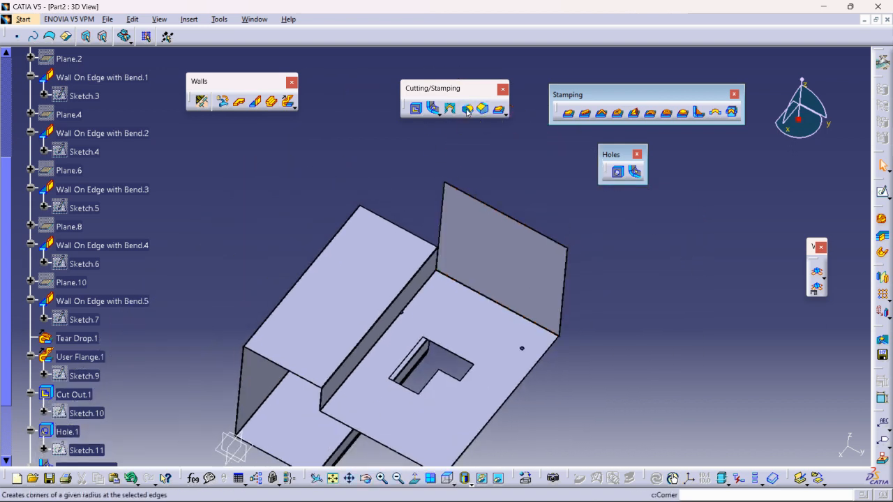
- Round the new wall's upper outer corner with a 10 mm radius using the Corner tool
click(466, 109)
middle_drag(396, 328, 450, 203)
middle_drag(574, 289, 645, 273)
middle_drag(625, 304, 508, 259)
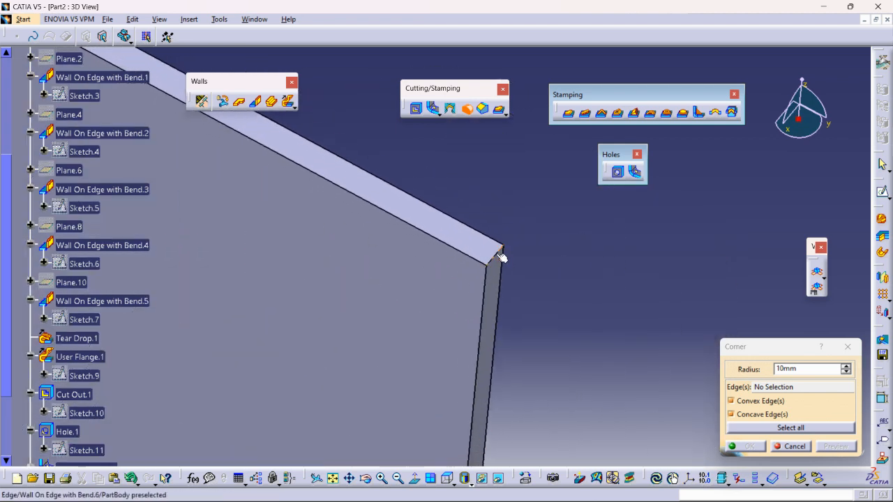
click(500, 255)
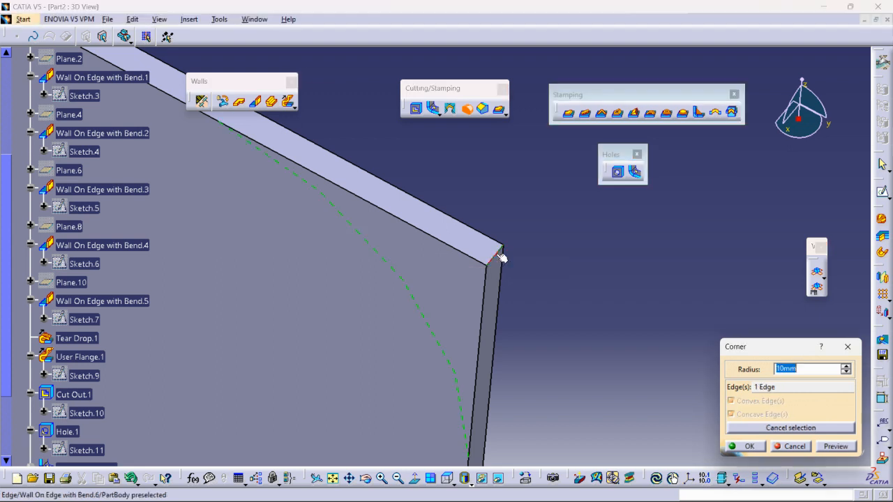
click(748, 447)
- Start a Chamfer on the new wall's other upper corner edge and raise Length 1 to 5 mm
middle_drag(651, 281, 825, 457)
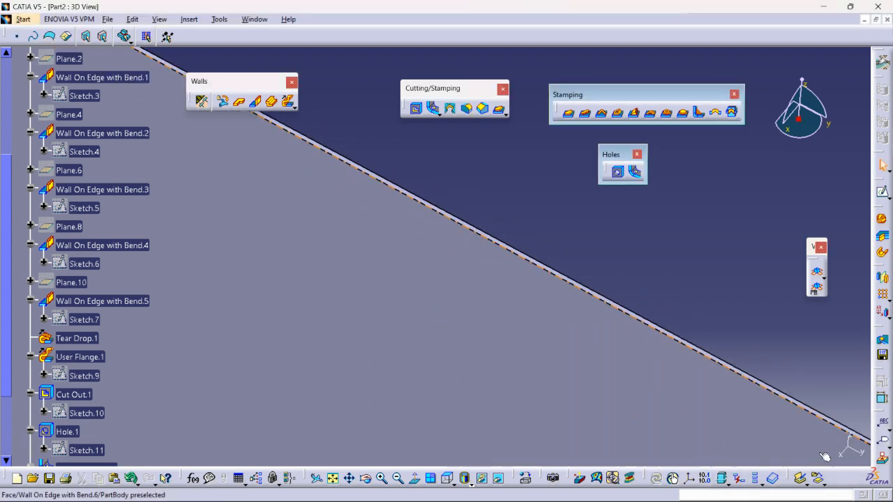
middle_drag(404, 293, 609, 353)
middle_drag(314, 150, 596, 332)
middle_drag(318, 192, 514, 313)
middle_drag(459, 259, 456, 169)
middle_drag(482, 239, 419, 311)
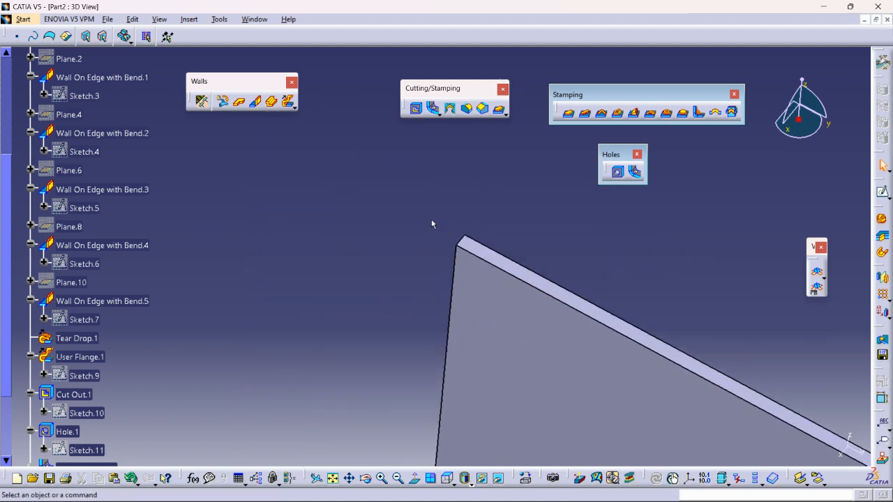
click(482, 109)
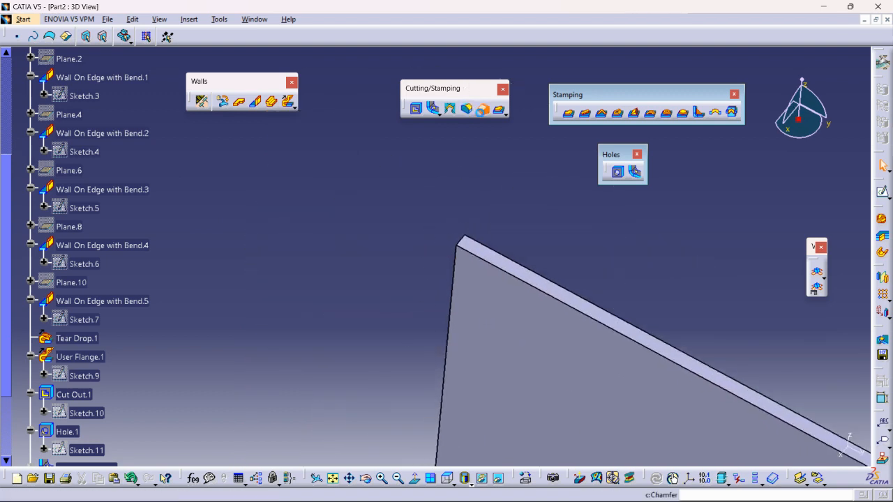
click(468, 242)
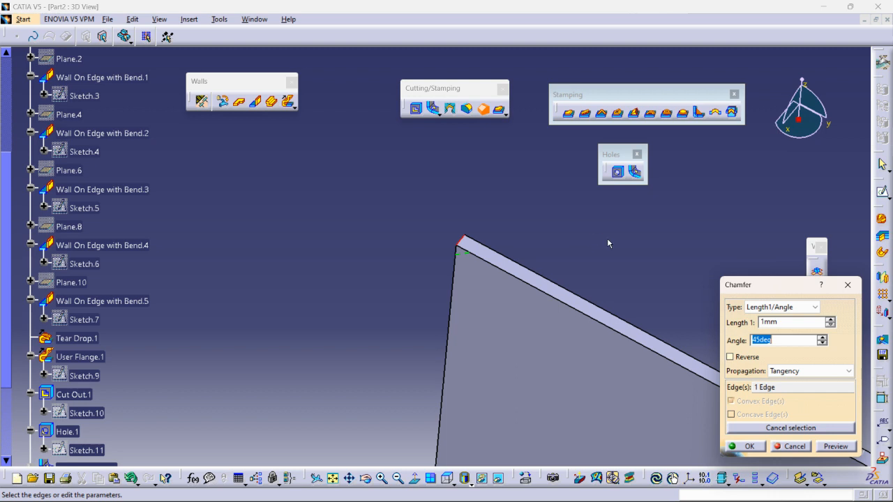
click(830, 319)
click(830, 318)
click(829, 319)
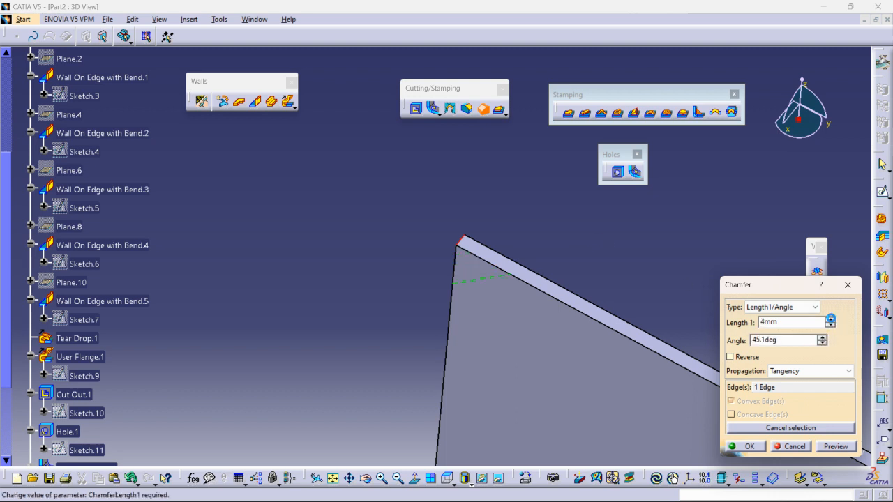
- Switch the chamfer type to Length1/Length2, increase Length 2 and create the chamfer
click(779, 308)
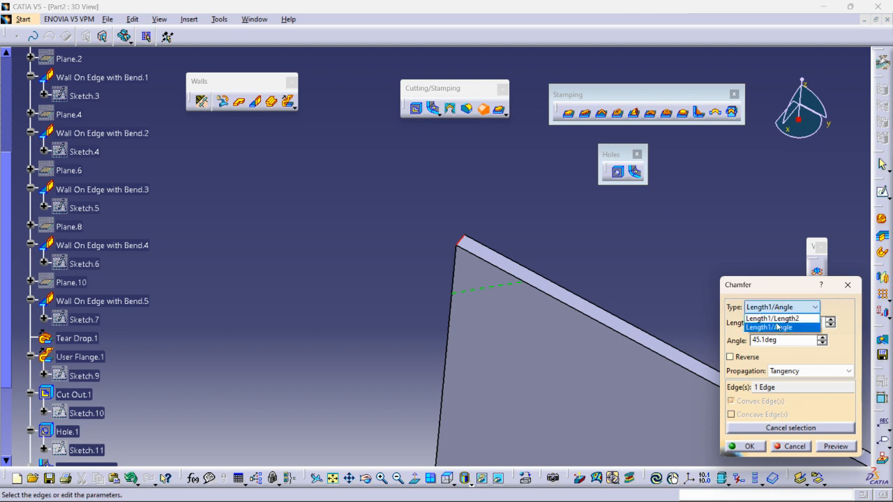
click(772, 318)
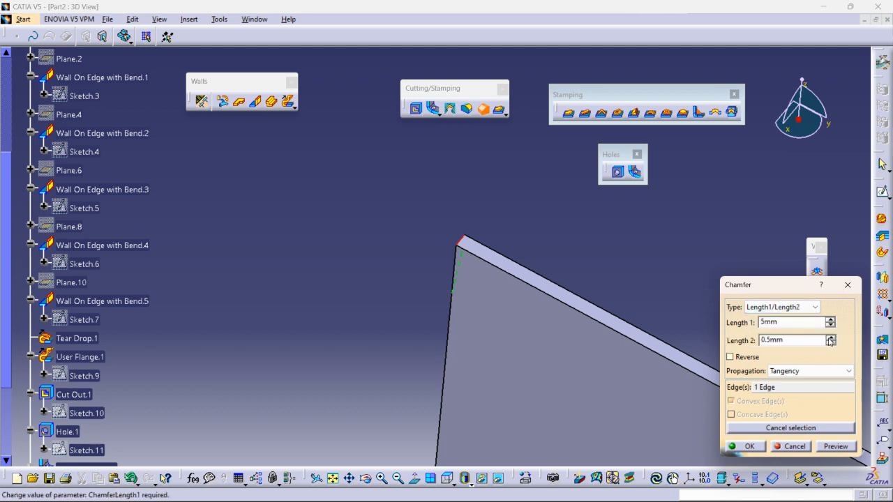
click(746, 446)
click(627, 274)
middle_drag(628, 274, 640, 291)
scroll(640, 291, up, 1)
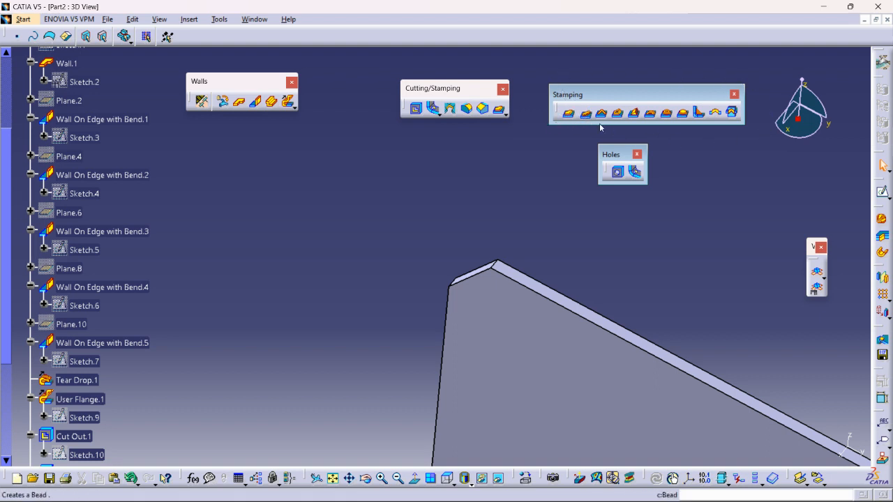
- Close the Stamping tools and detach the Transformations tools and their Pattern tools as floating toolbars
click(734, 94)
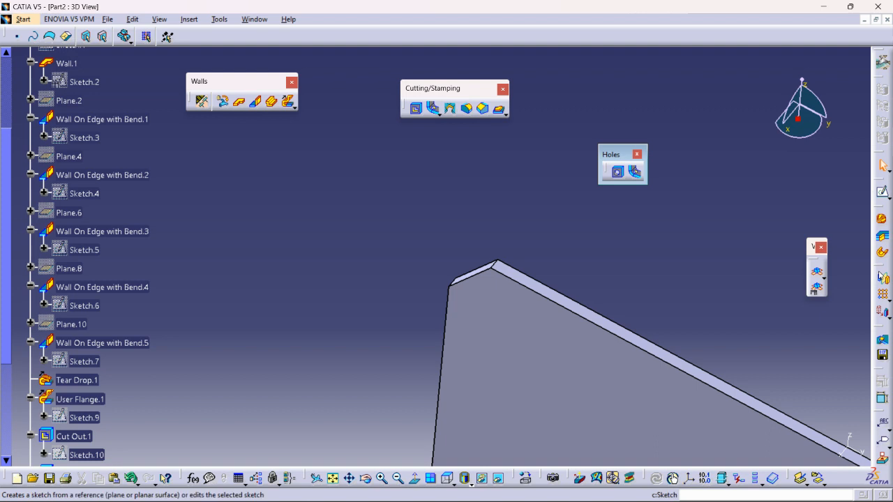
drag(889, 285, 724, 76)
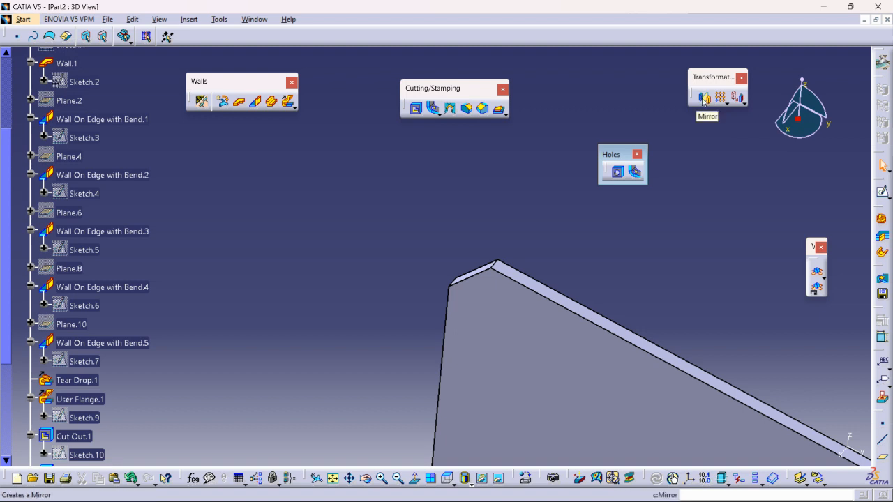
middle_drag(711, 170, 722, 234)
middle_drag(702, 285, 693, 408)
middle_drag(642, 317, 654, 284)
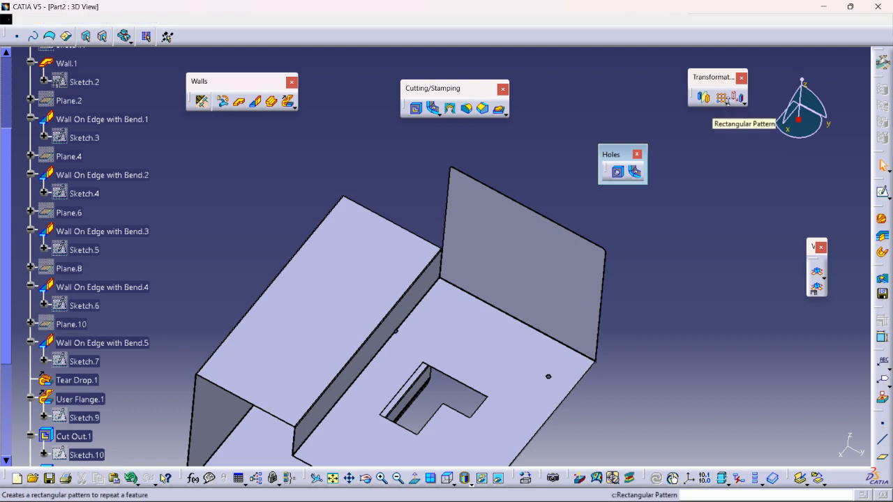
click(726, 101)
drag(736, 113, 738, 154)
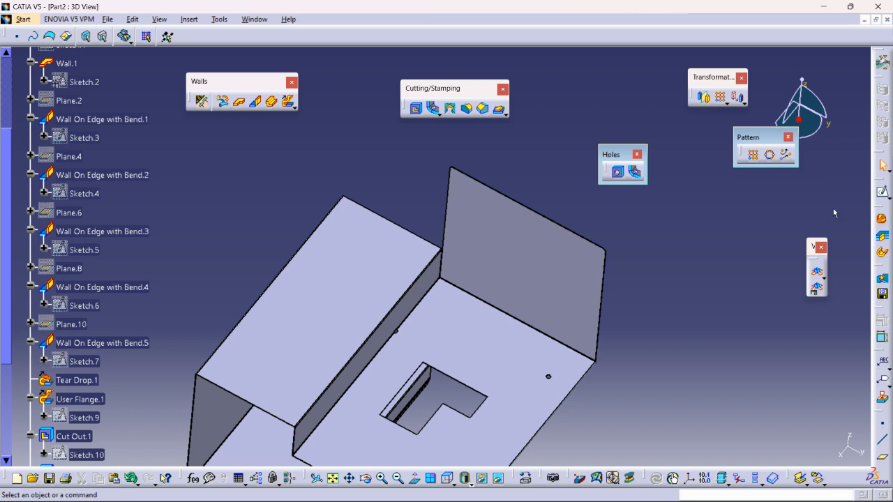
- Start a sketch on the face of the wall with the L-shaped cutout and place a first point between the cutout and the wall's edge
click(884, 188)
click(515, 341)
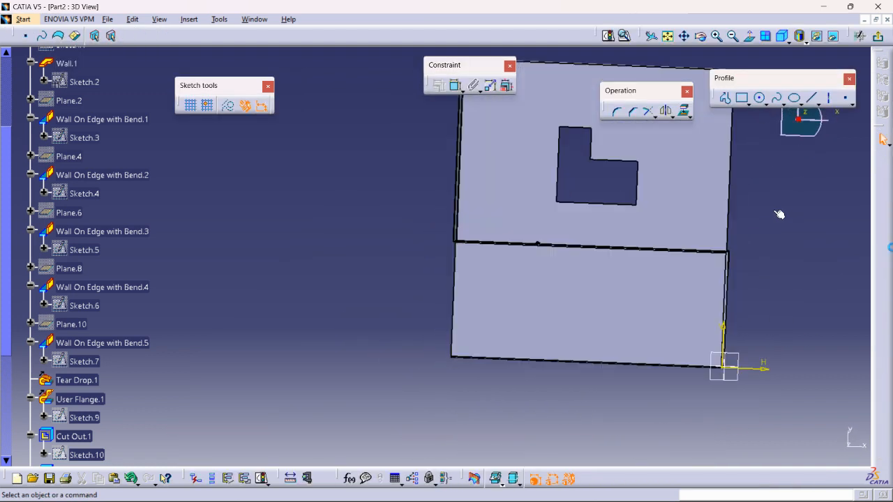
click(845, 97)
middle_drag(795, 156, 795, 175)
middle_drag(742, 218, 780, 263)
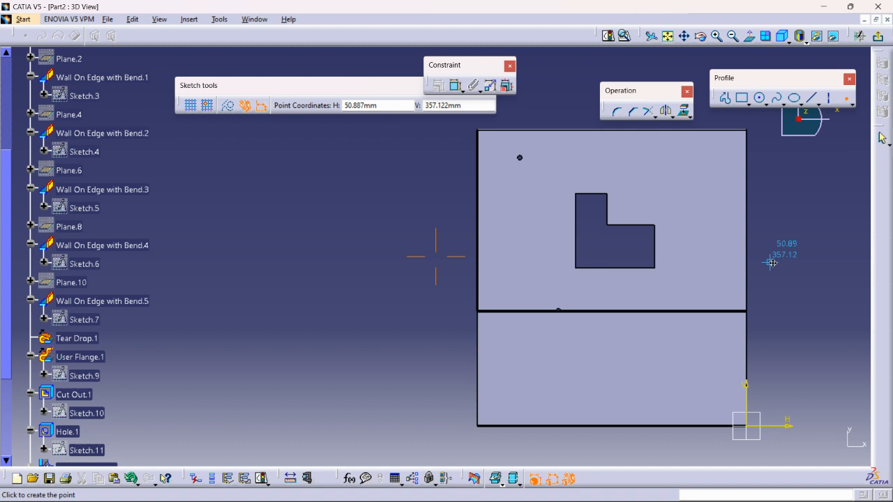
click(528, 213)
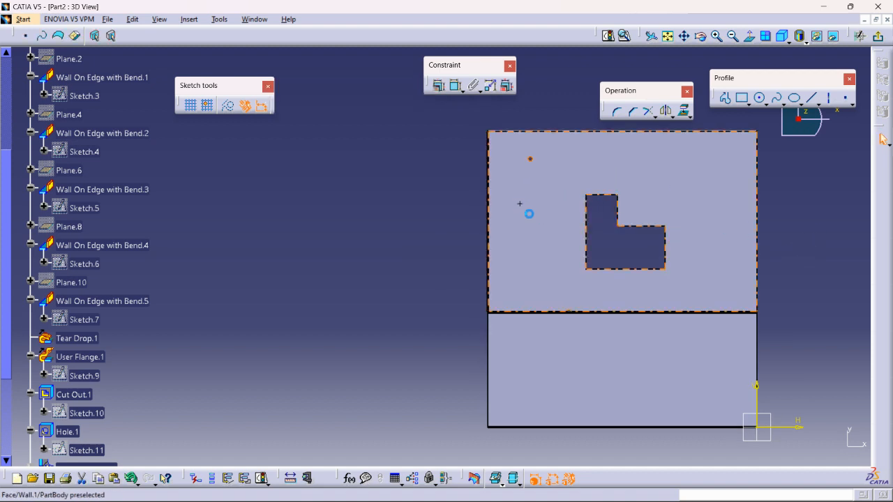
click(542, 230)
- Place three more points around the L-shaped cutout, move the first point closer to the cutout and exit the sketch
click(848, 100)
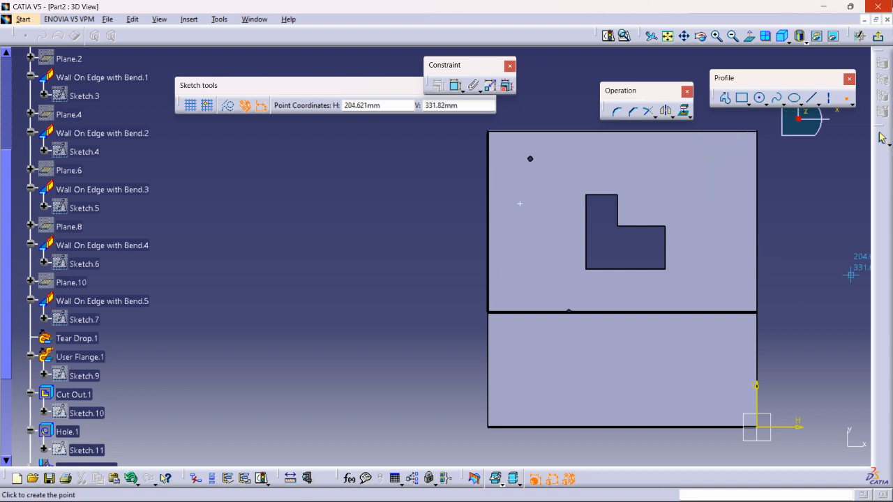
click(520, 250)
click(846, 102)
click(672, 156)
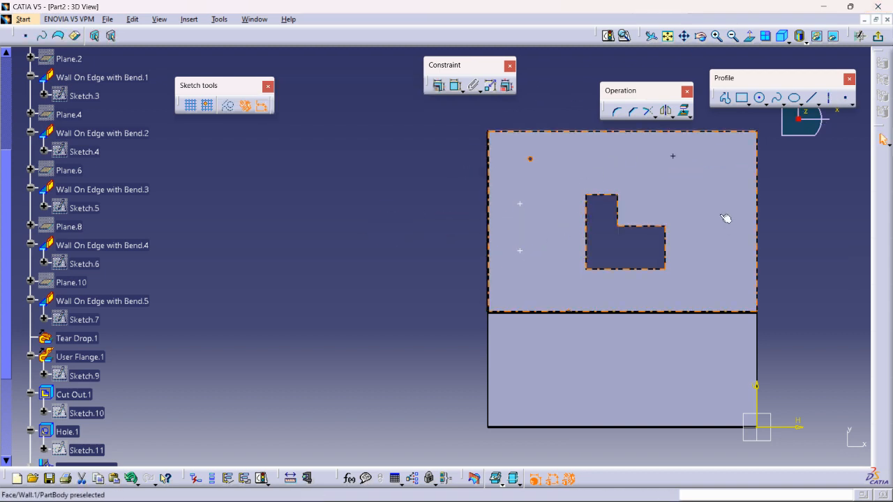
click(846, 103)
click(708, 272)
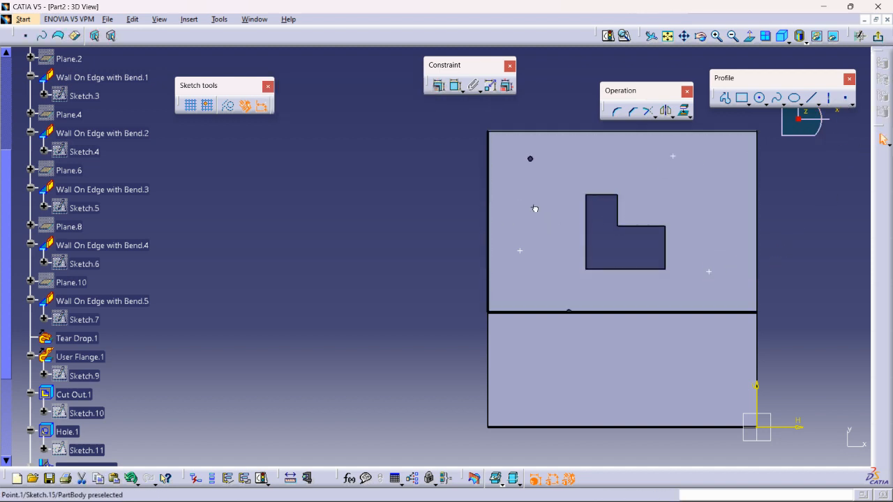
click(441, 207)
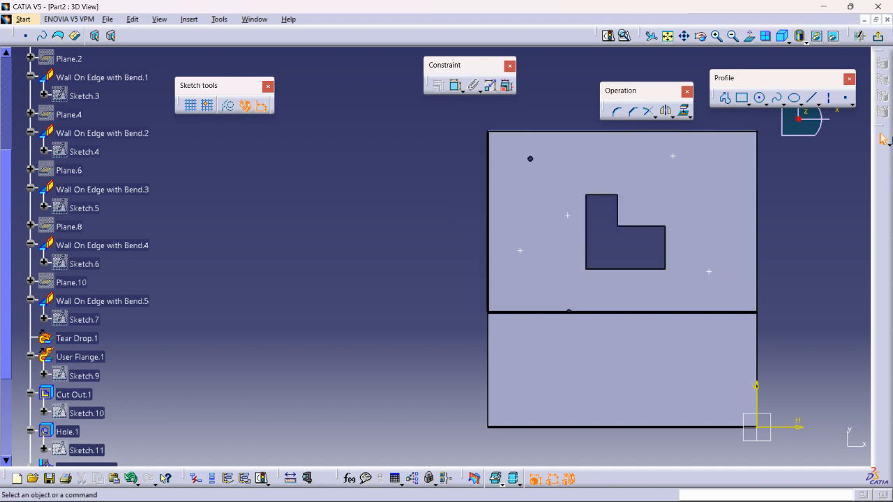
click(878, 36)
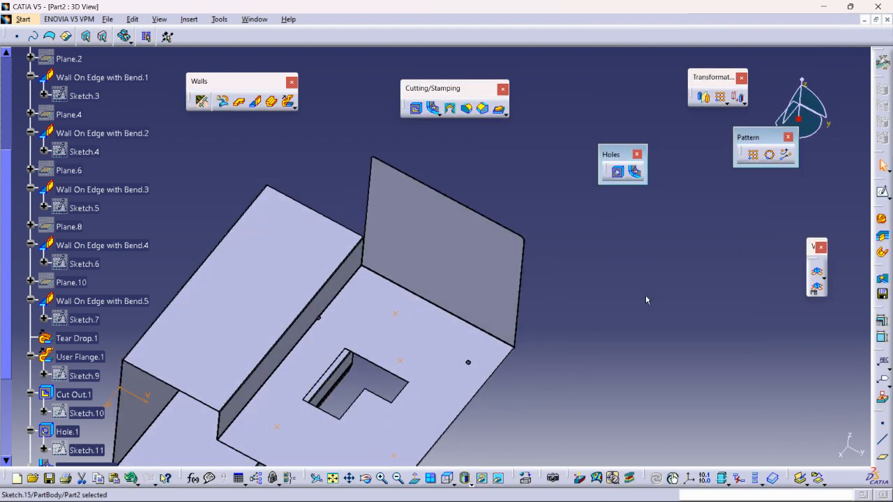
- Start a User Pattern with the small round hole on the cutout wall as the object to pattern
scroll(69, 358, down, 6)
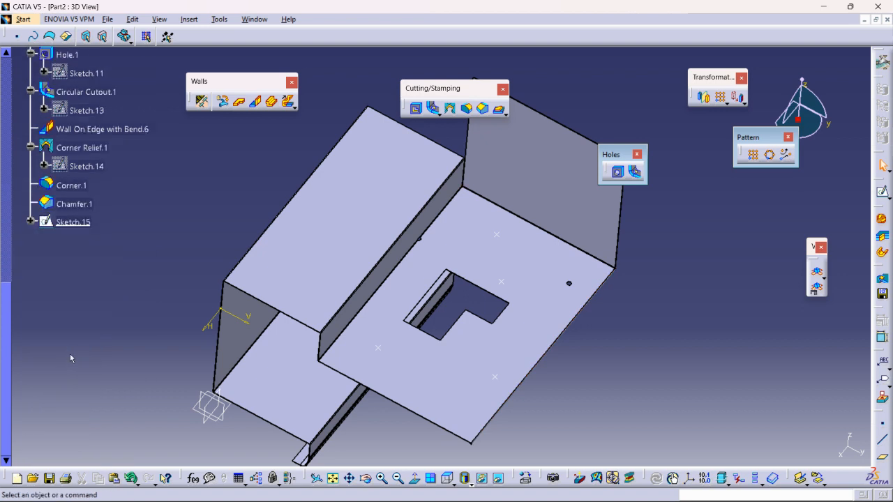
click(784, 155)
middle_drag(593, 351, 615, 251)
middle_drag(577, 307, 370, 241)
middle_drag(541, 340, 305, 223)
middle_drag(407, 281, 400, 253)
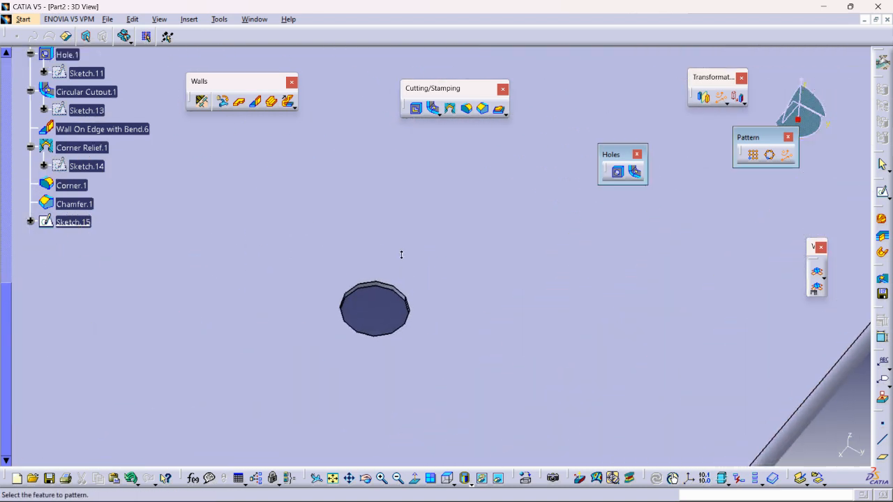
click(400, 292)
middle_drag(345, 416, 614, 337)
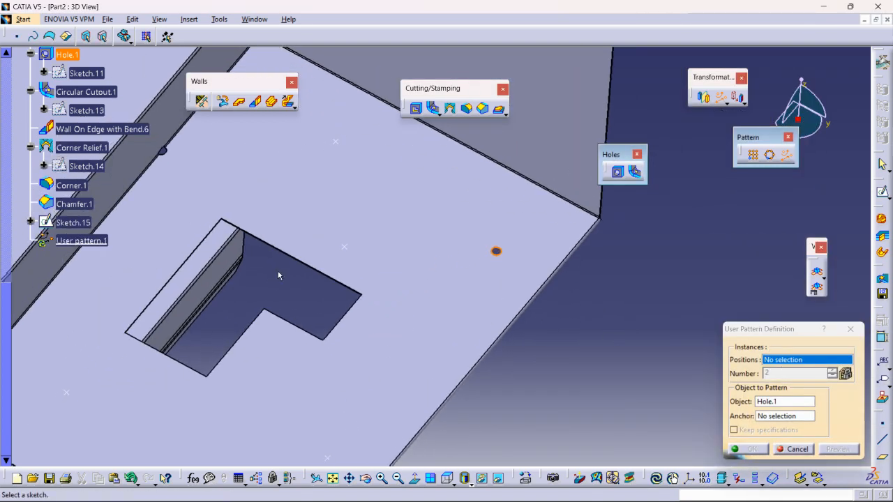
- Use the four-point sketch as the pattern positions and create the user pattern of the hole
click(346, 246)
click(516, 273)
middle_drag(516, 273, 520, 281)
click(327, 275)
middle_drag(331, 272, 351, 336)
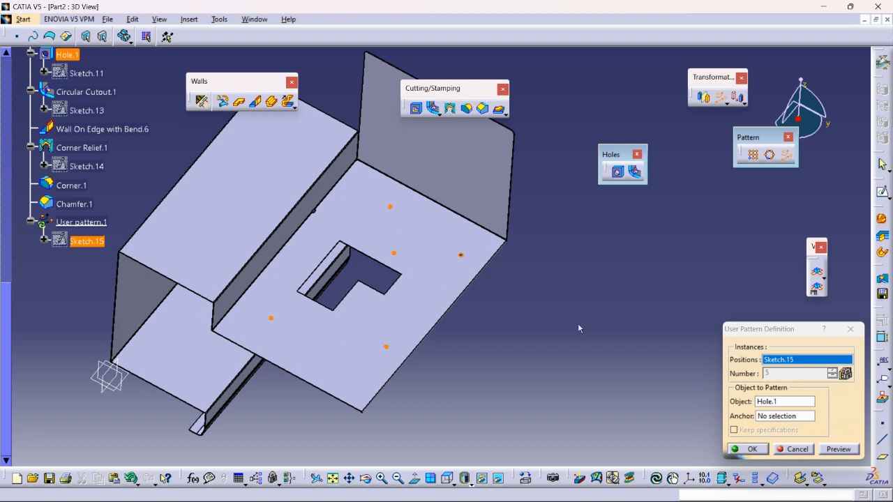
click(752, 449)
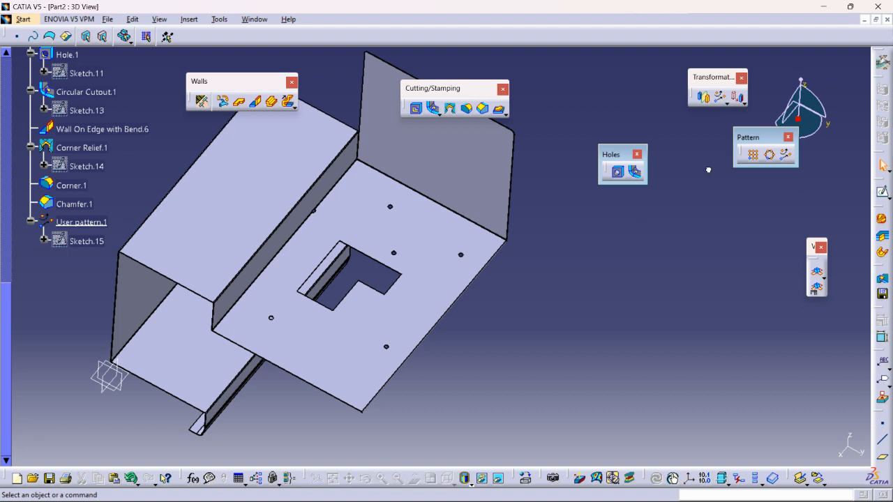
- Detach the Isometries tools as a floating toolbar
click(741, 102)
drag(753, 115, 738, 217)
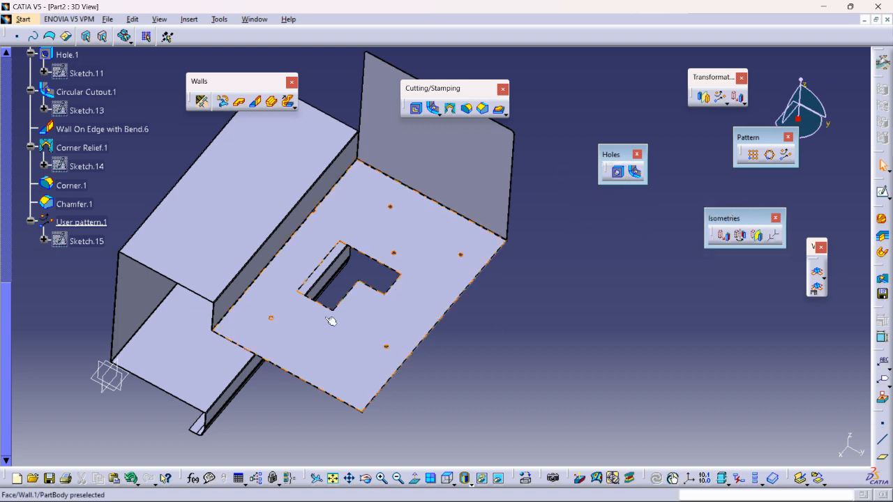
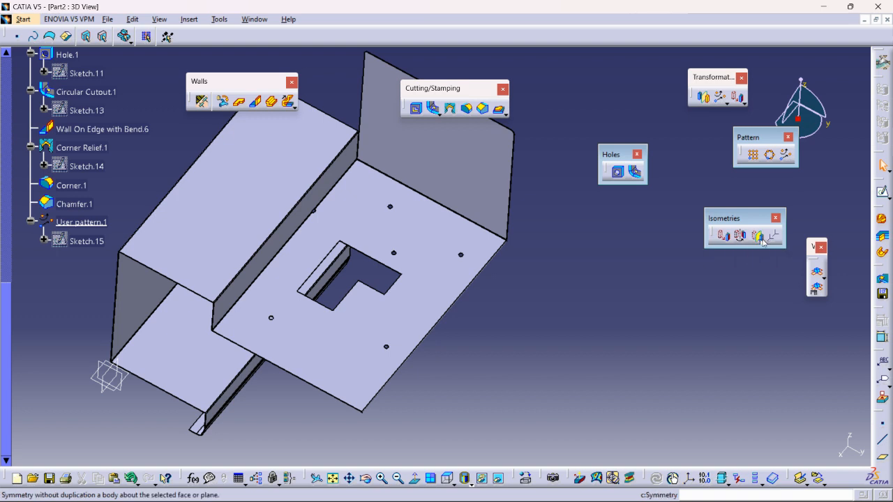
- Switch to the Part Design workbench and return to Generative Sheetmetal Design
click(25, 19)
mouse_move(41, 47)
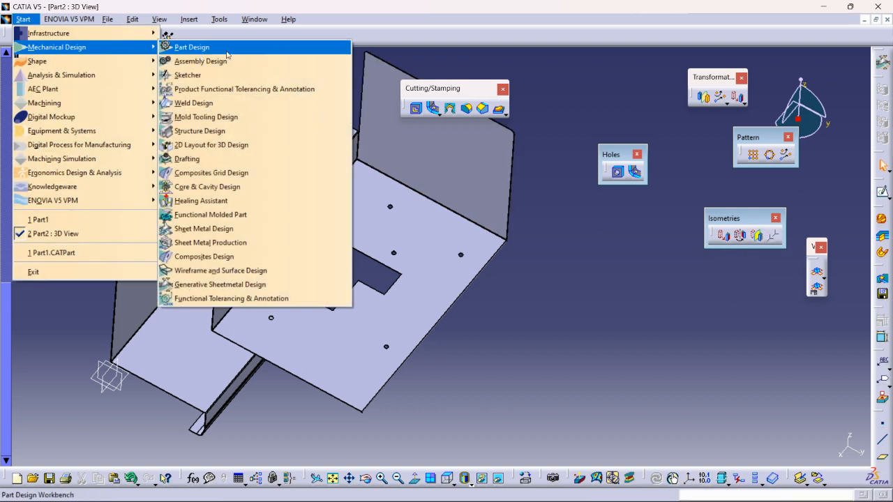
click(230, 49)
click(531, 289)
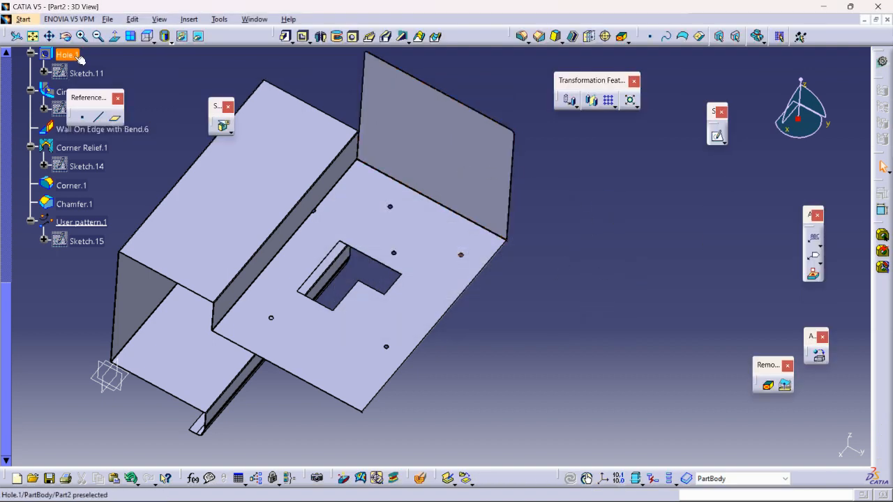
click(24, 18)
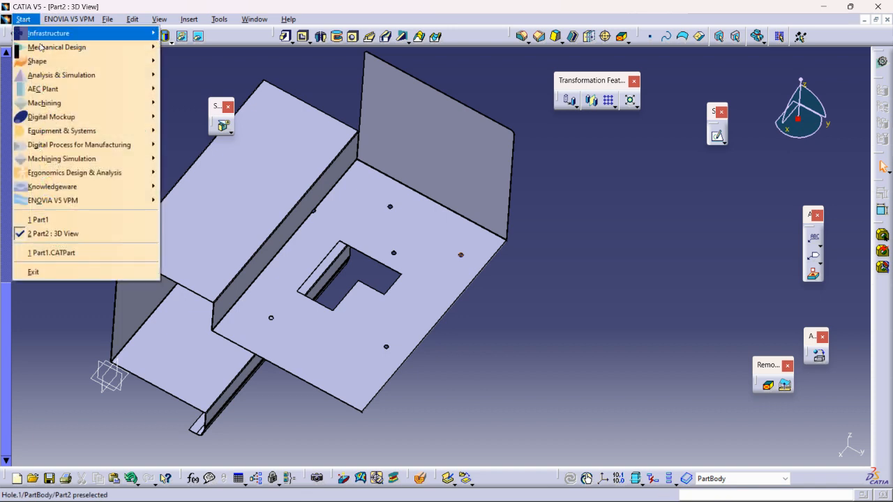
mouse_move(163, 48)
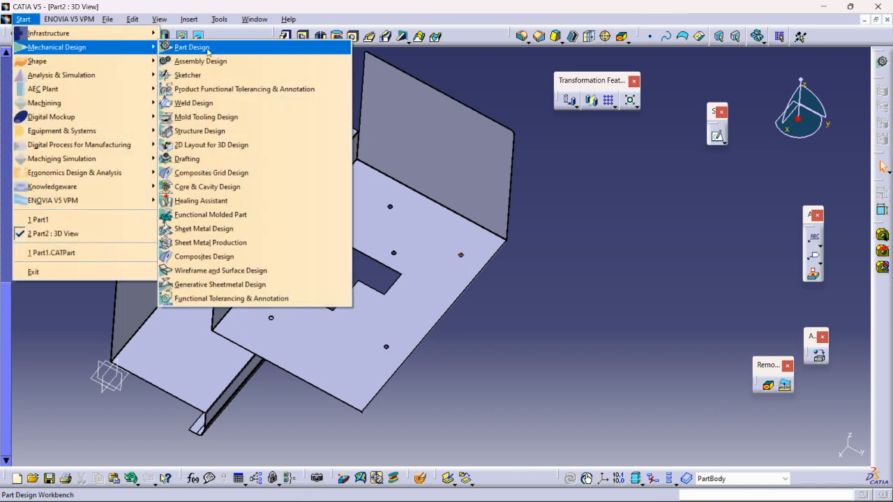
click(211, 285)
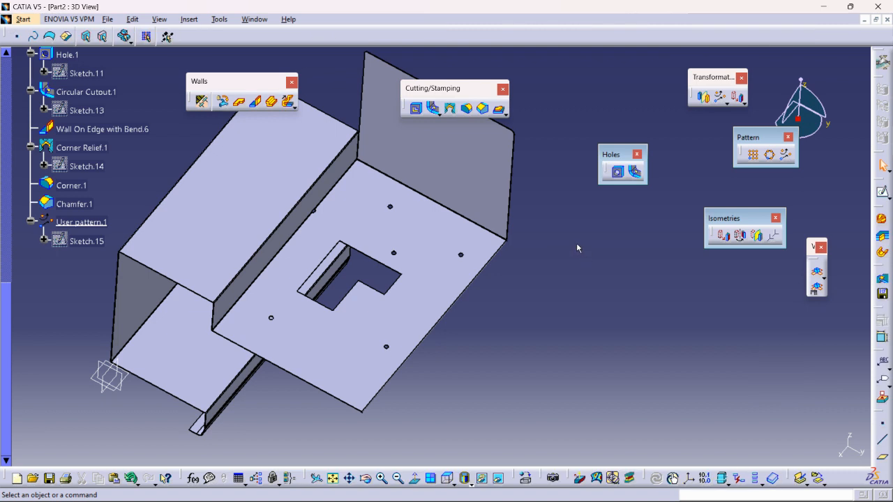
- Detach the Rolled Walls tools as a floating toolbar and place it beside the Transformations tools
middle_drag(576, 244, 613, 281)
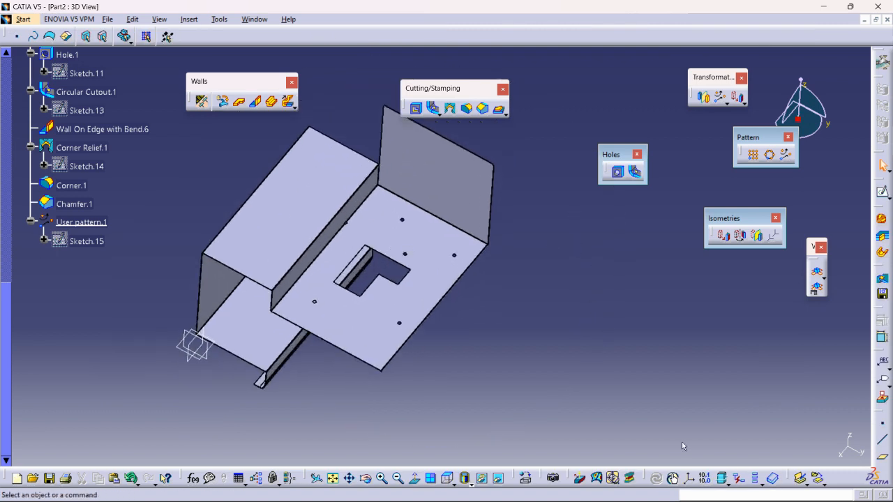
mouse_move(703, 494)
middle_drag(428, 275, 603, 357)
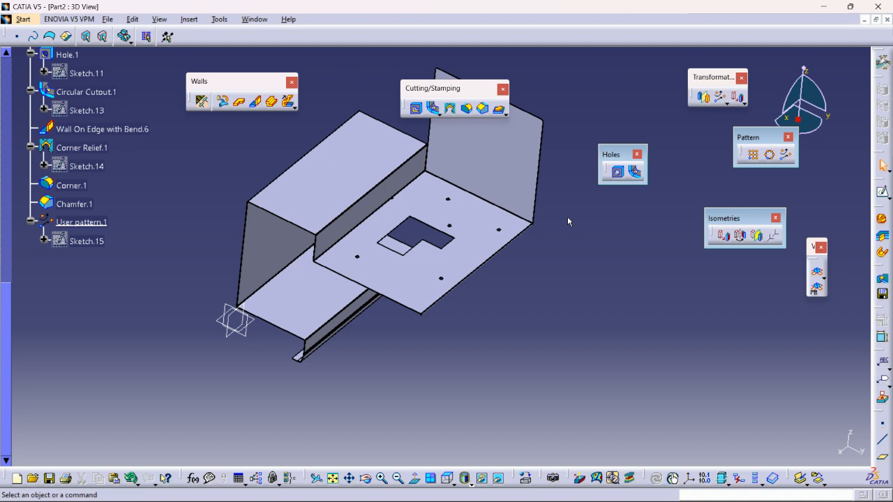
mouse_move(631, 488)
click(645, 462)
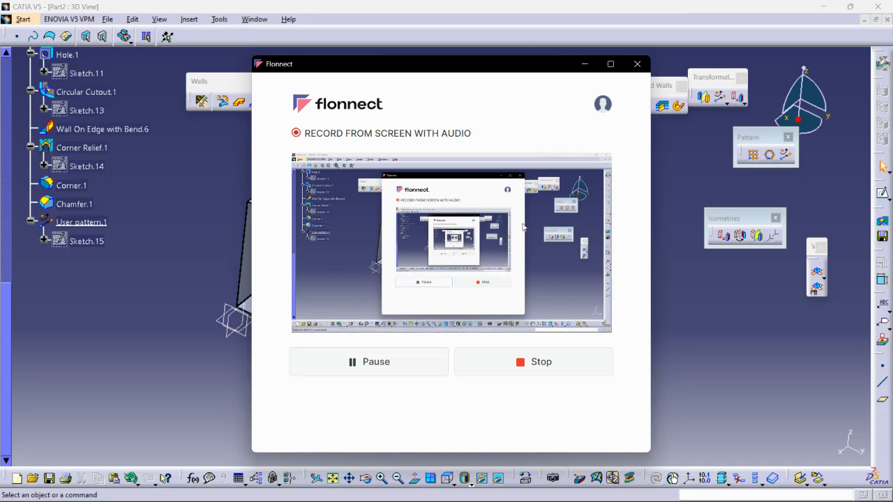
click(585, 64)
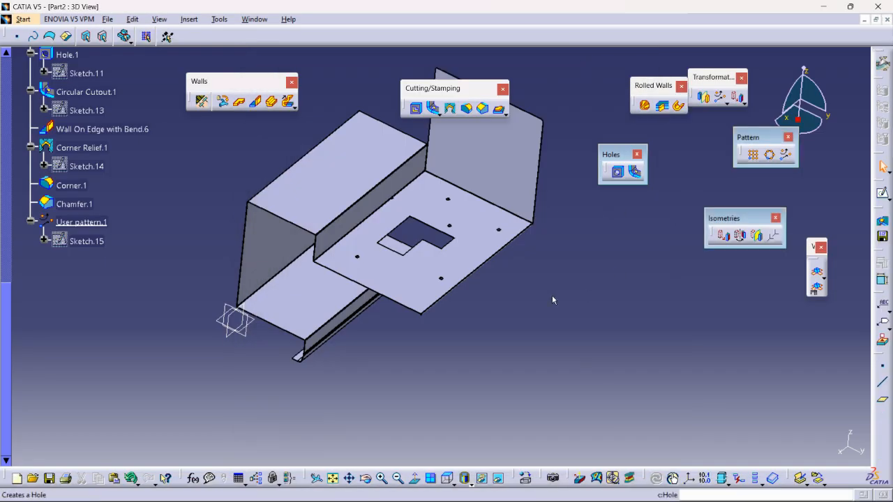
middle_drag(507, 294, 575, 311)
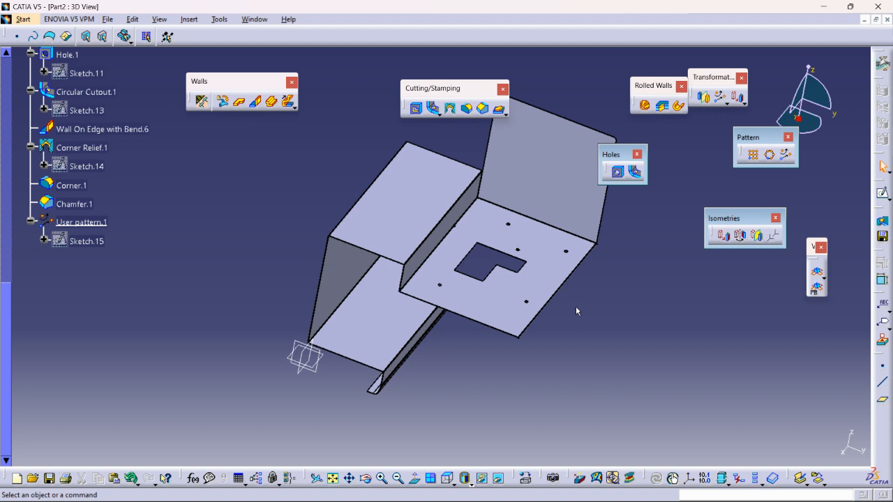
middle_drag(630, 311, 593, 314)
drag(651, 82, 642, 84)
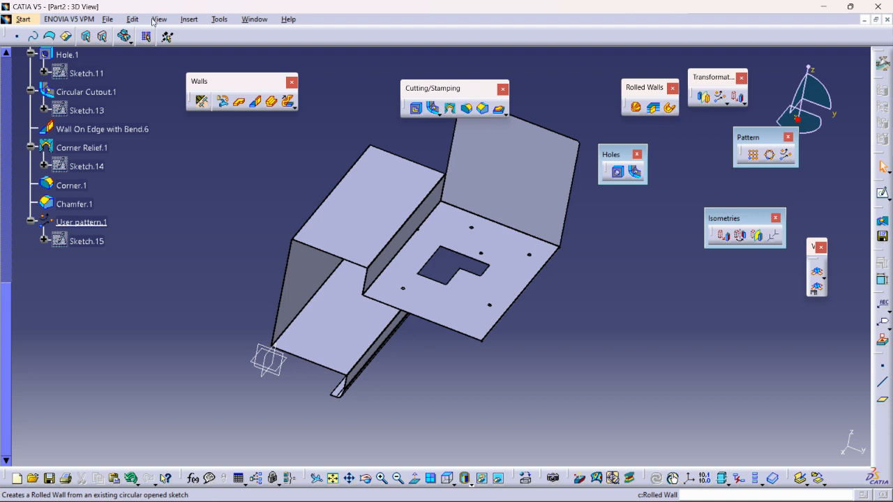
click(108, 19)
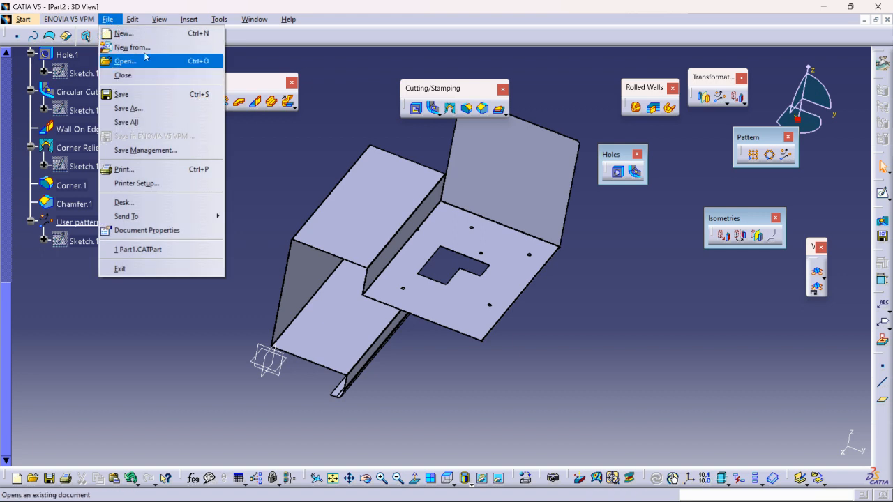
click(136, 32)
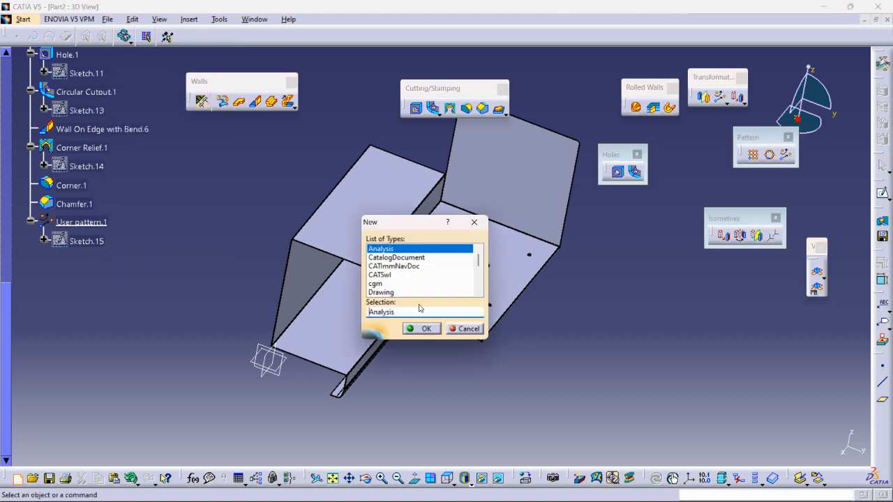
text(Drawing)
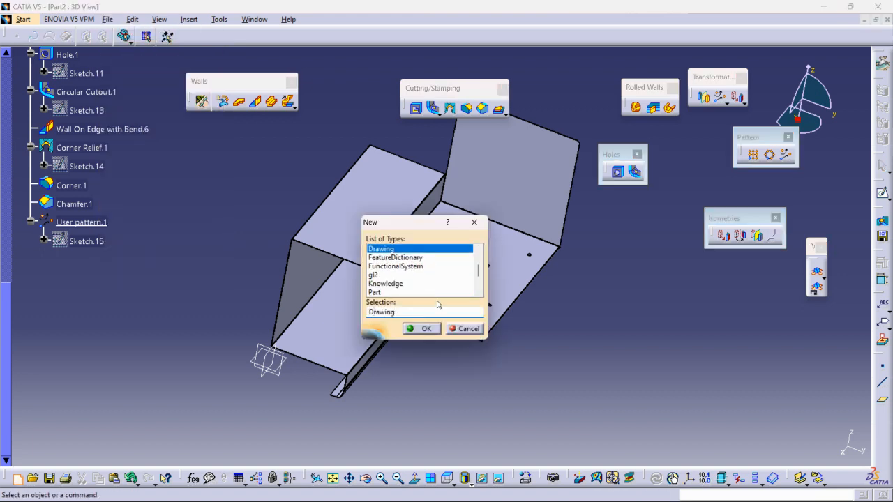
scroll(379, 281, down, 3)
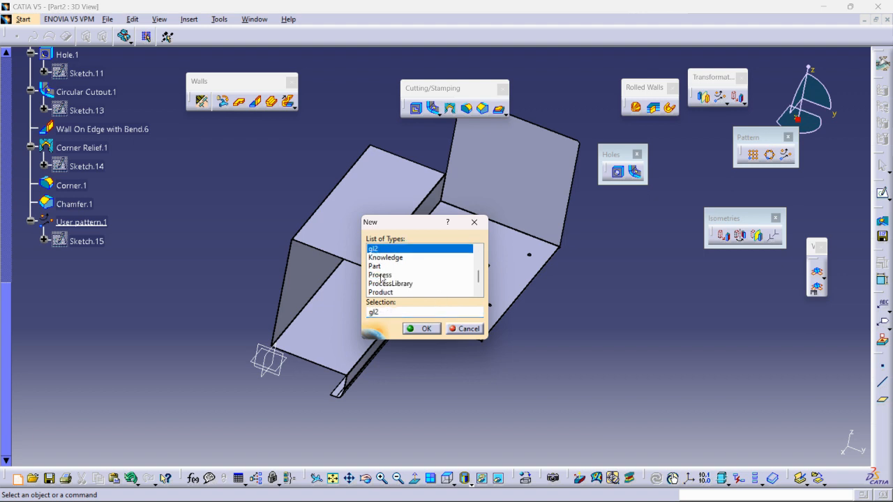
click(382, 294)
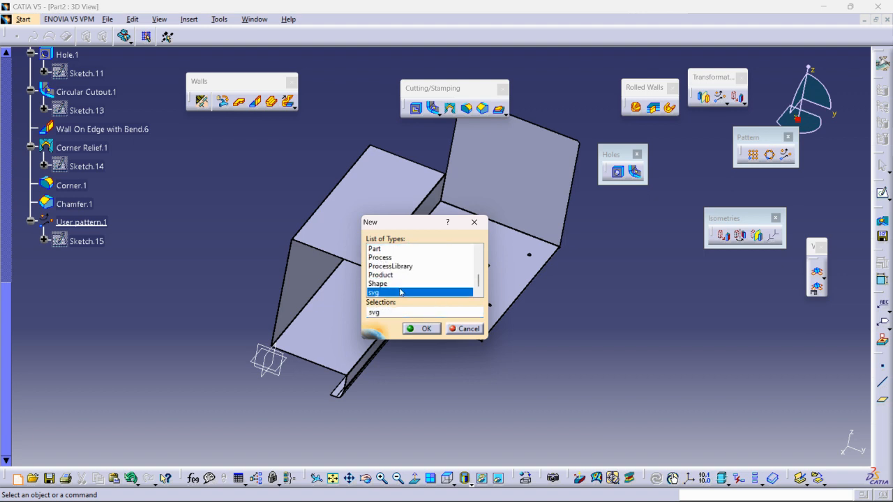
click(464, 328)
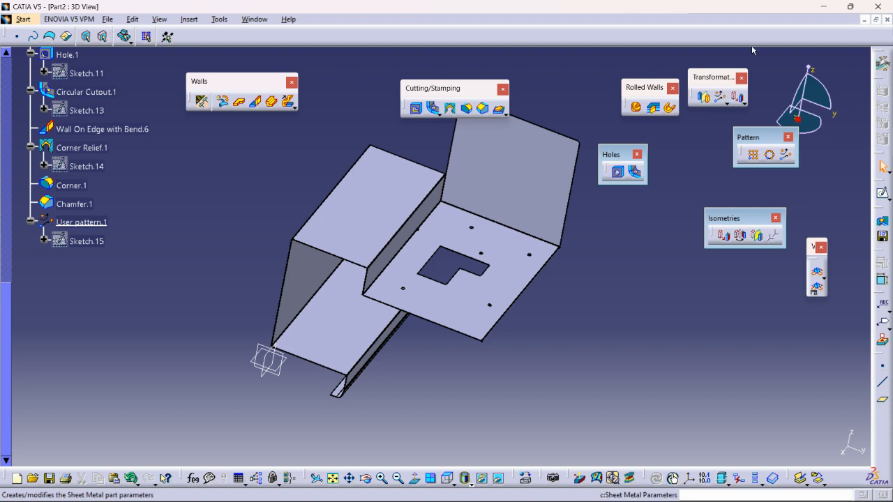
- Create a new part in the Generative Sheetmetal Design workbench
click(30, 21)
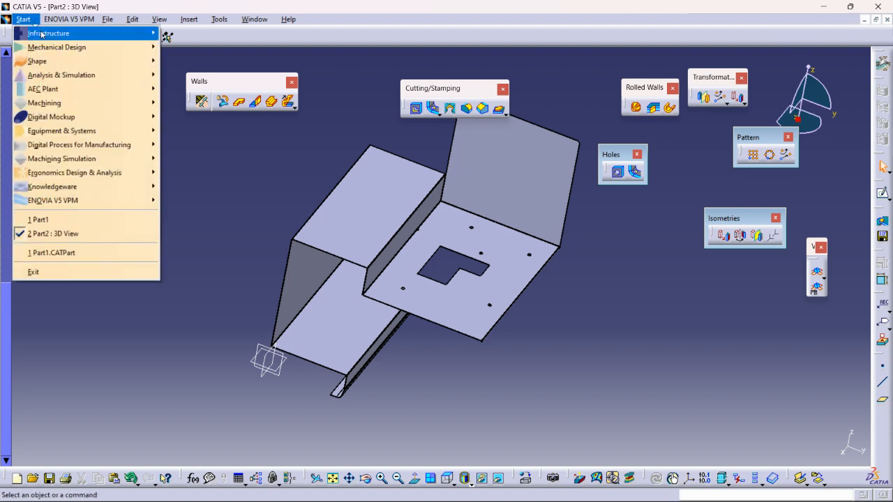
mouse_move(43, 59)
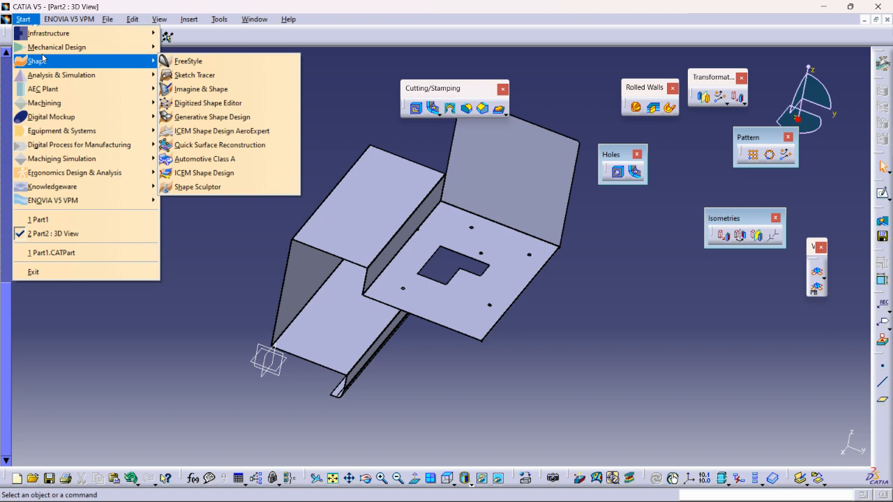
mouse_move(97, 47)
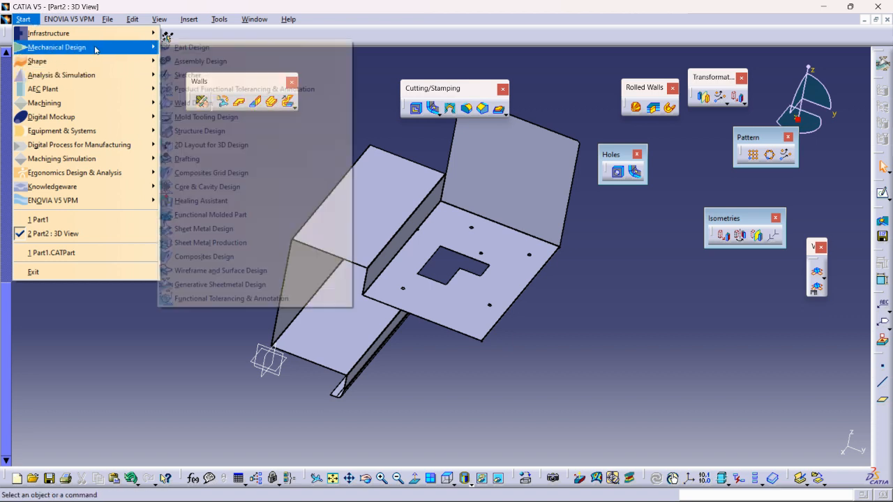
click(219, 284)
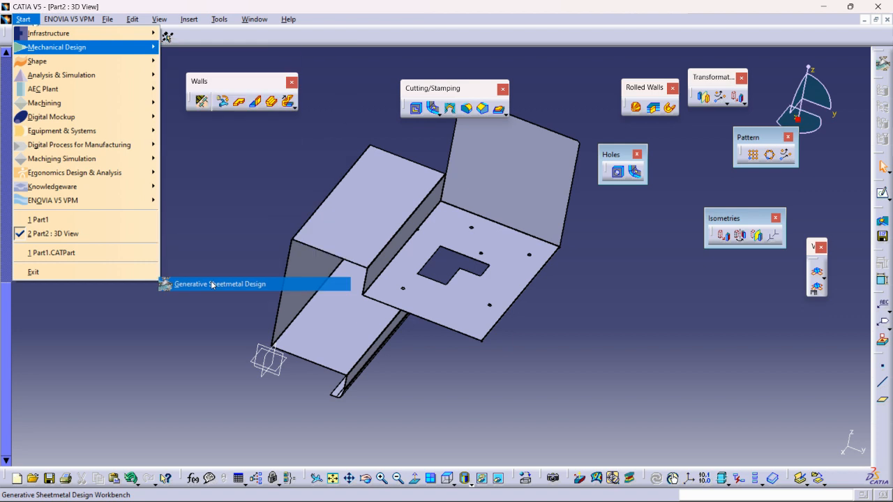
click(646, 344)
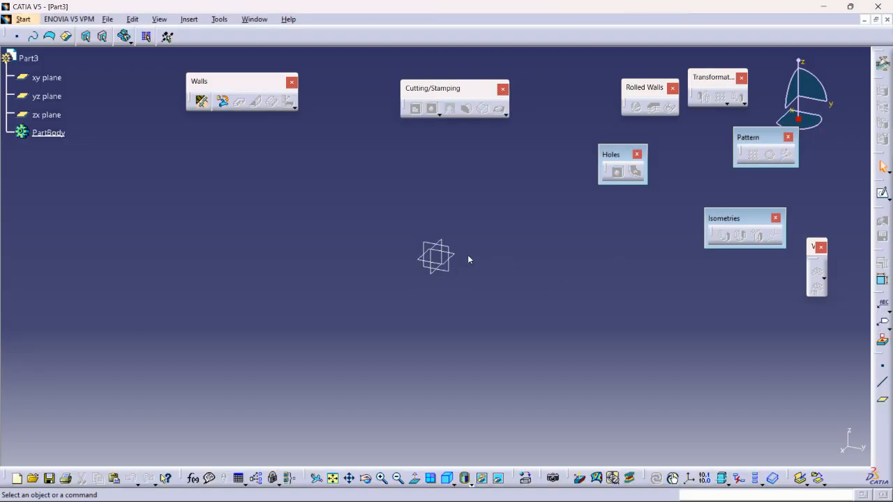
- Sketch a single line on the yz plane, sloping down and away from the vertical axis on its positive H side, and exit the sketch
click(453, 257)
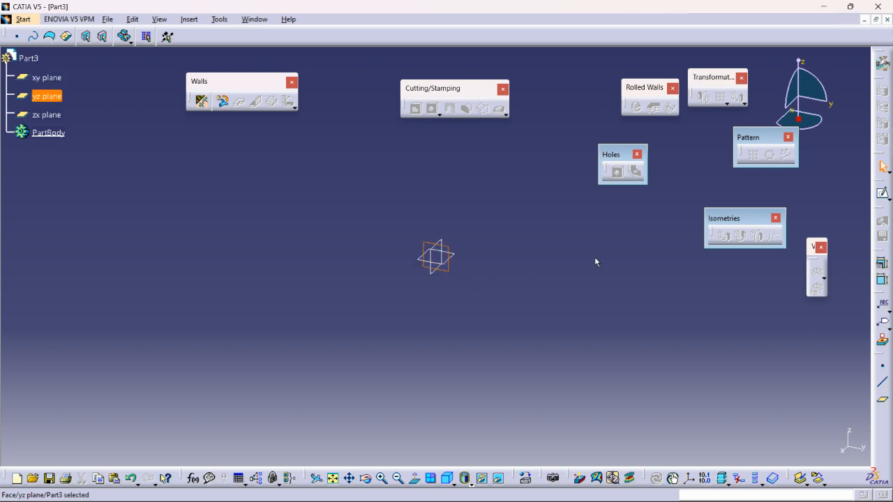
click(882, 193)
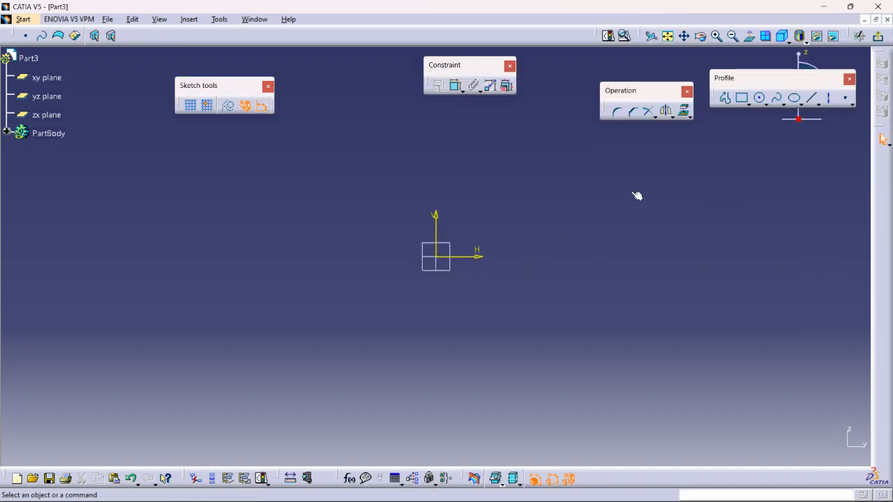
click(725, 97)
click(481, 153)
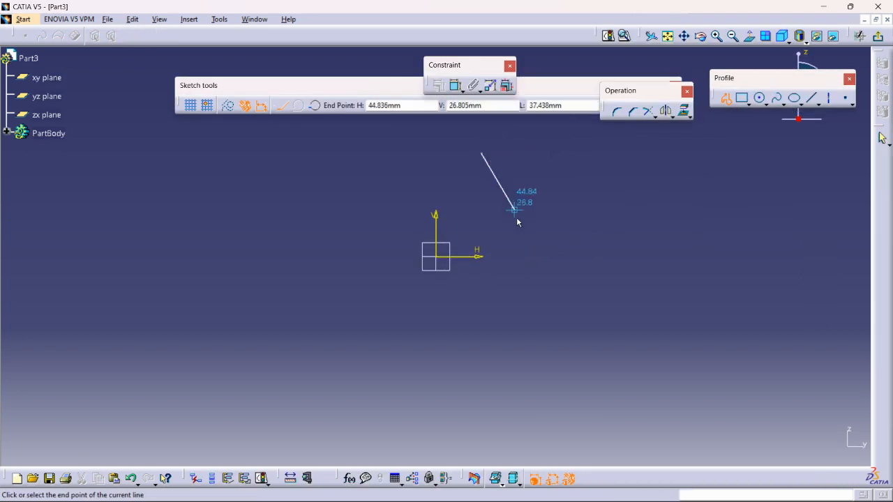
double_click(524, 257)
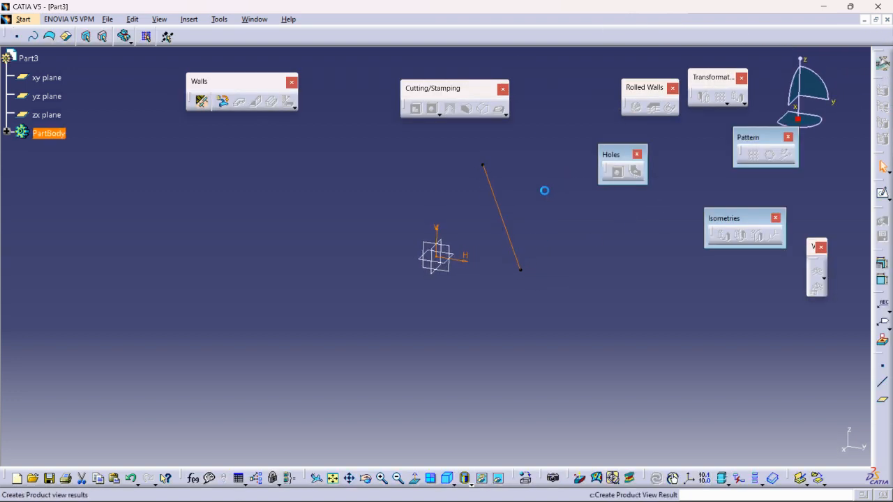
- Switch to the Wireframe and Surface Design workbench
click(29, 23)
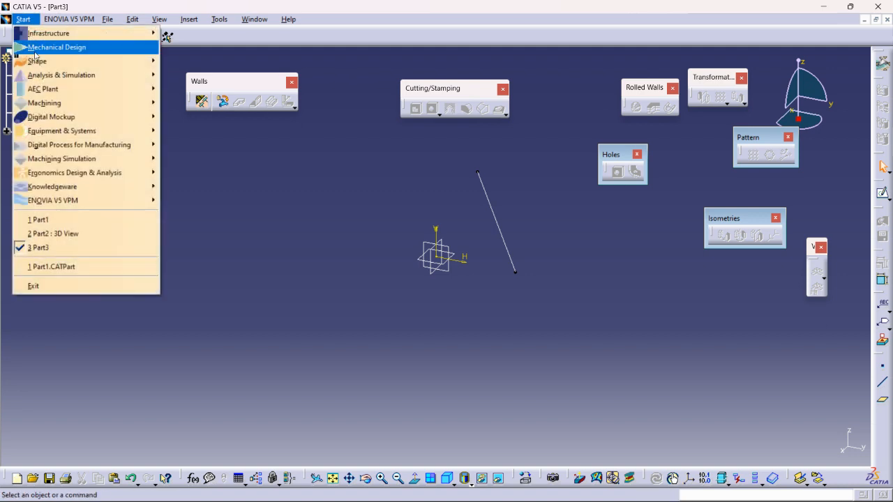
mouse_move(105, 46)
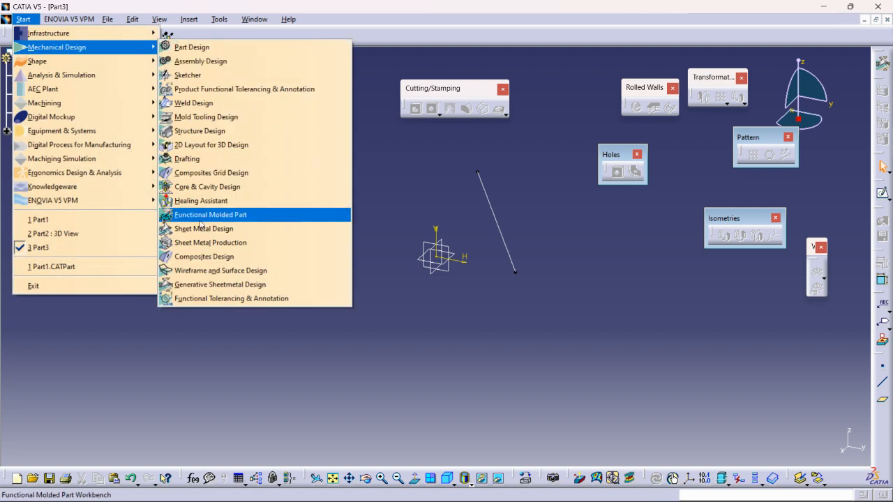
click(221, 270)
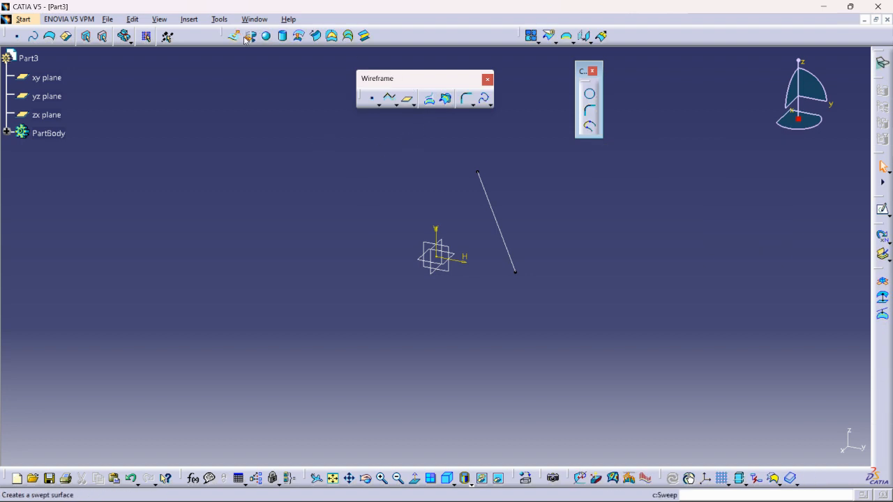
- Revolve the sloped line about the Z Axis as a surface, with Angle 1 at 180deg and Angle 2 at 180deg
click(250, 35)
click(494, 205)
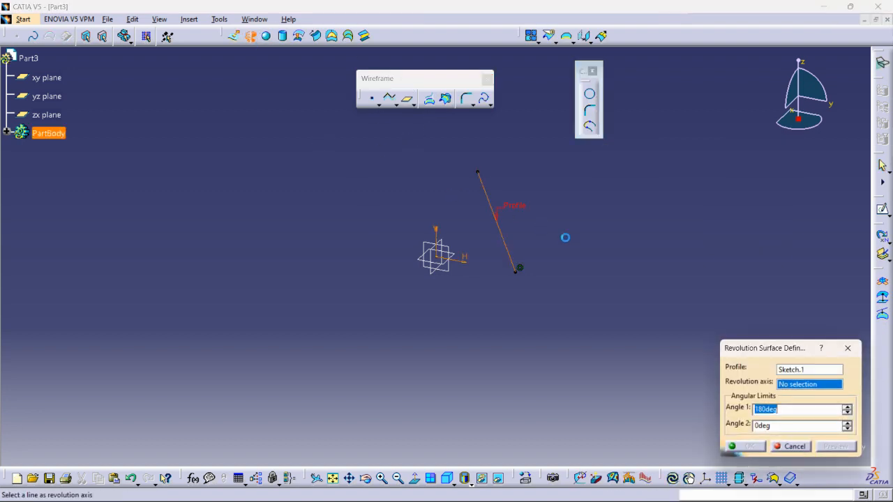
click(441, 234)
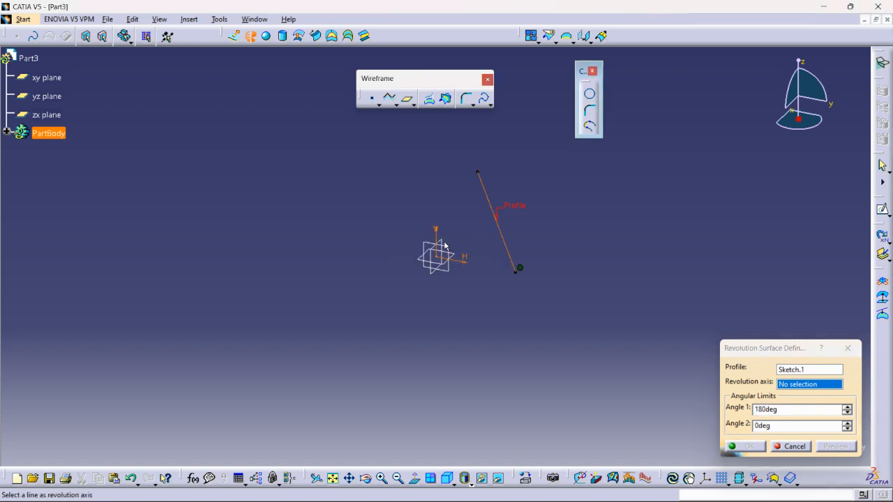
right_click(799, 386)
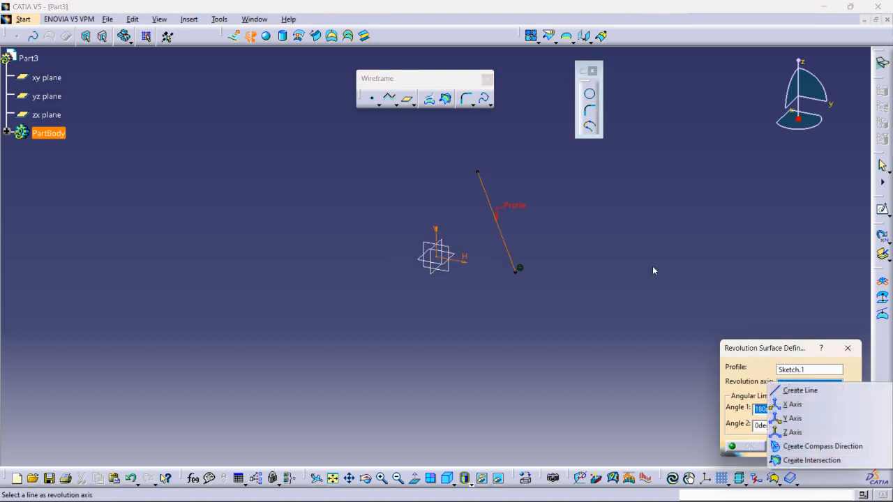
click(653, 302)
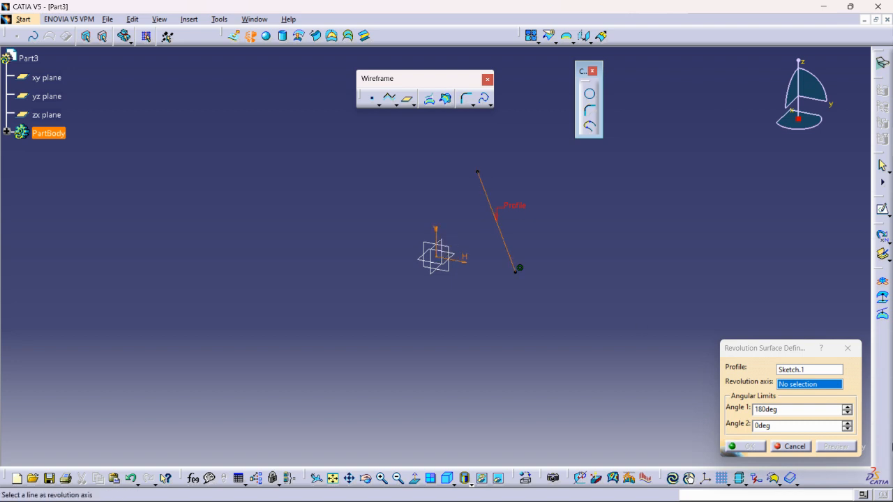
click(798, 388)
right_click(799, 388)
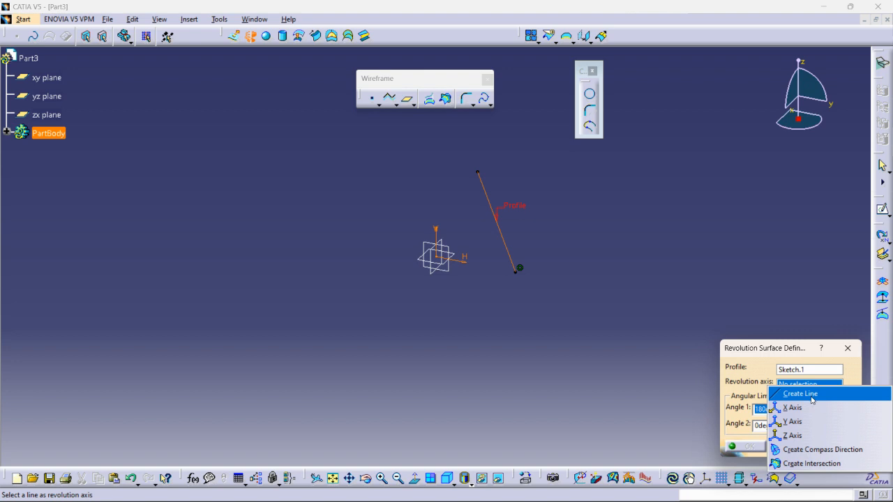
click(809, 435)
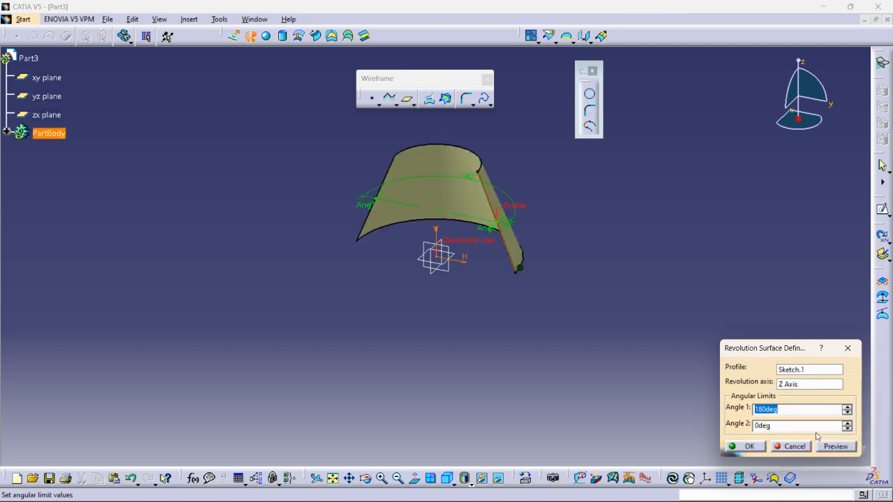
click(804, 426)
text(180)
click(745, 446)
middle_drag(524, 309, 613, 388)
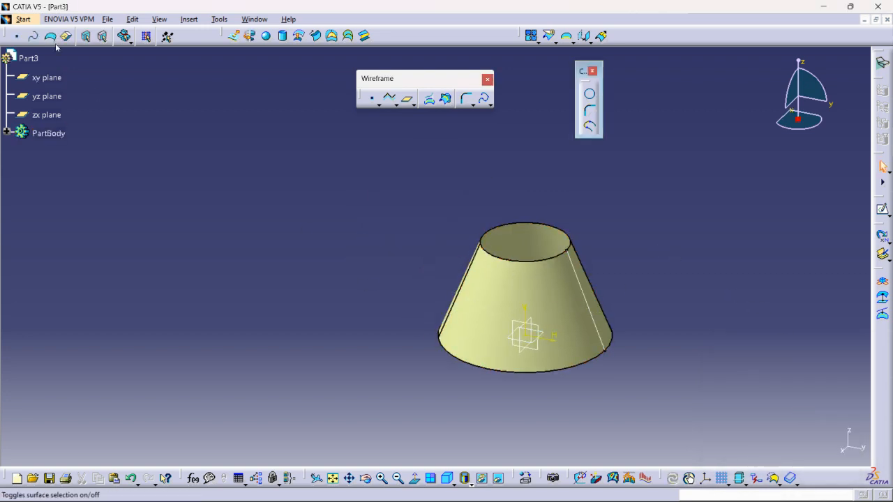
- Switch back to the Generative Sheetmetal Design workbench
click(23, 18)
mouse_move(50, 50)
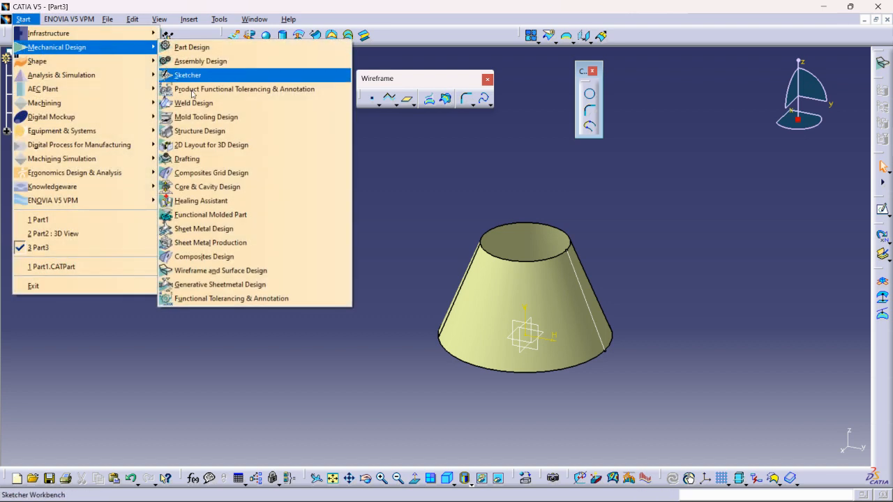
click(225, 284)
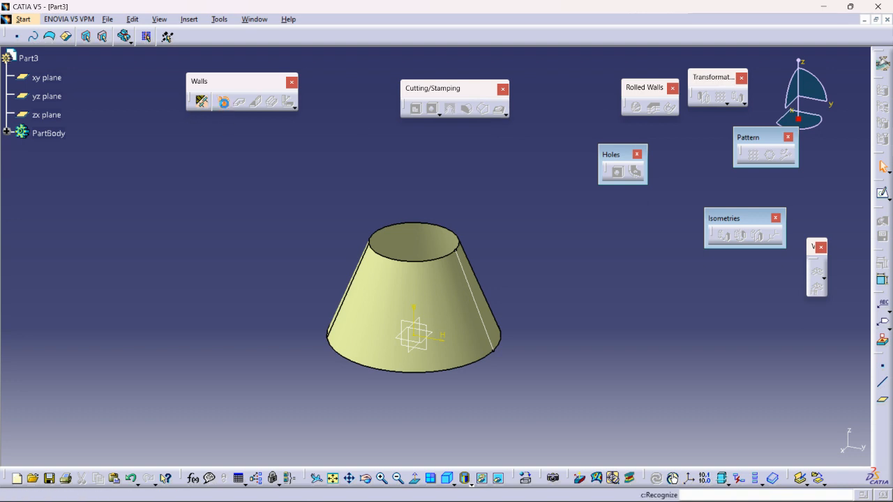
- Create the sheet metal parameters for the part with their default values
click(202, 101)
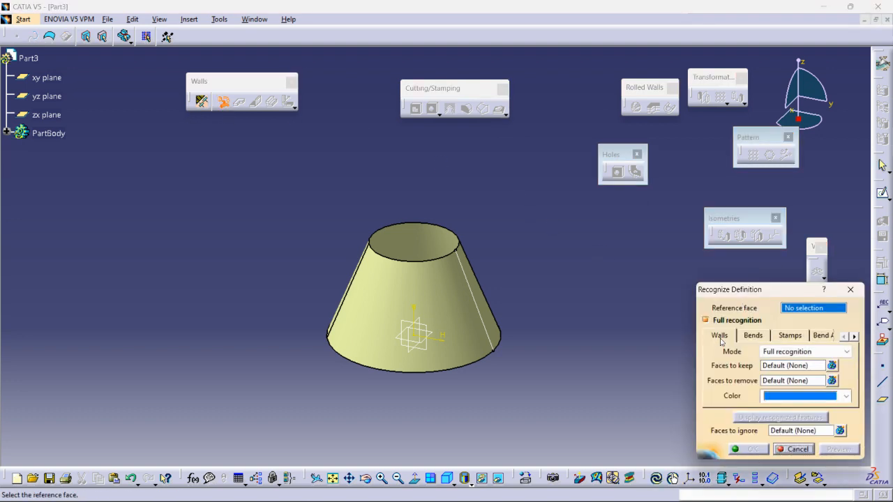
click(844, 296)
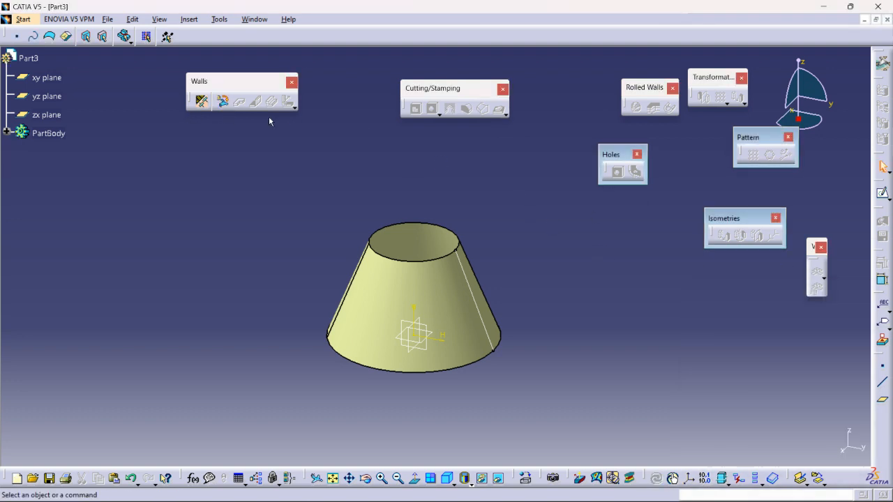
click(201, 102)
click(505, 395)
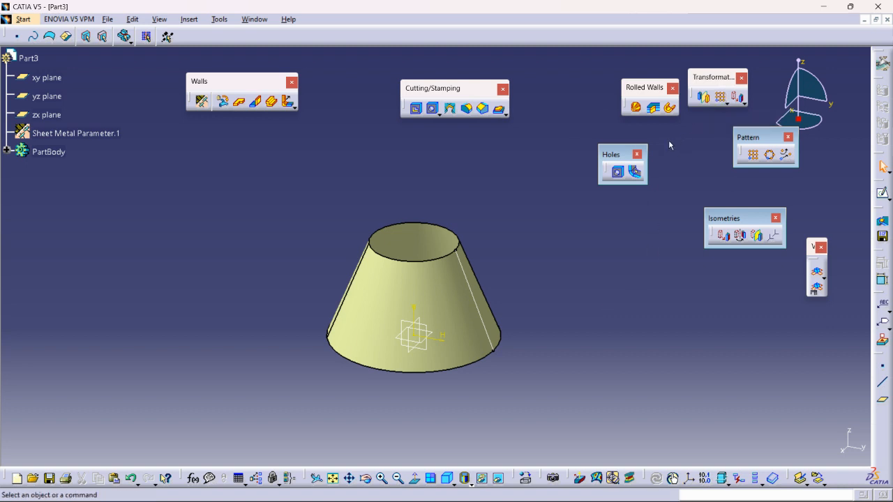
- Create a Surfacic Hopper from the revolved cone, using the sketched line as reference wire, its lower endpoint as invariant point and the default tear wire
click(636, 109)
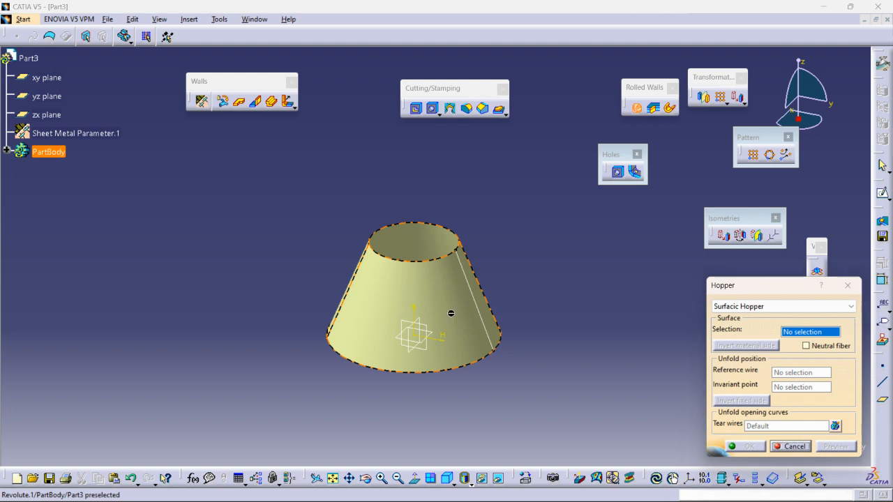
click(497, 335)
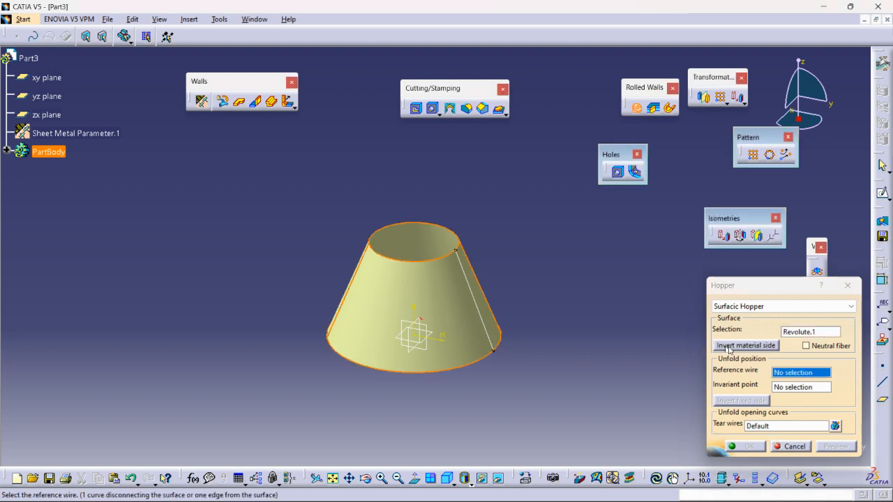
click(476, 299)
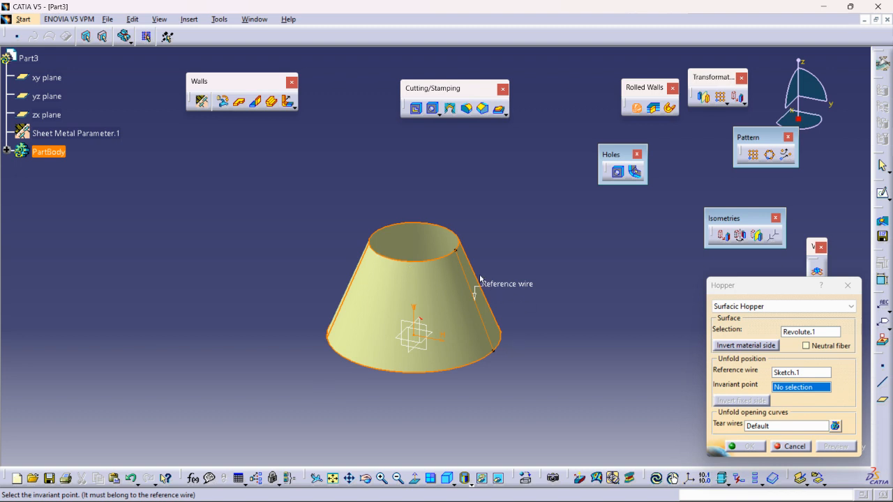
click(784, 389)
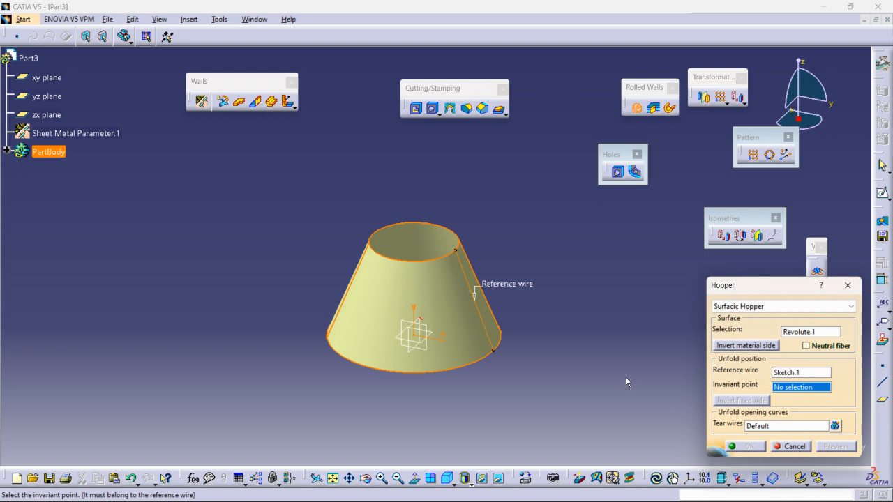
click(495, 350)
middle_drag(601, 292, 601, 306)
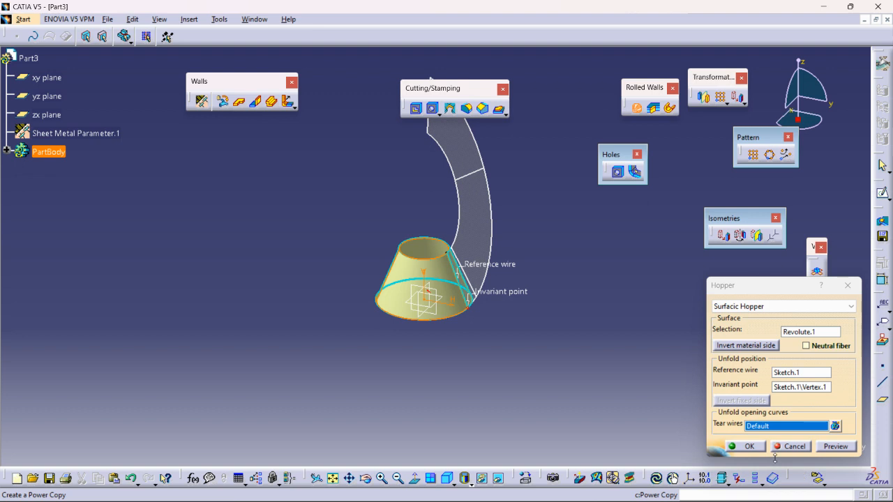
click(740, 446)
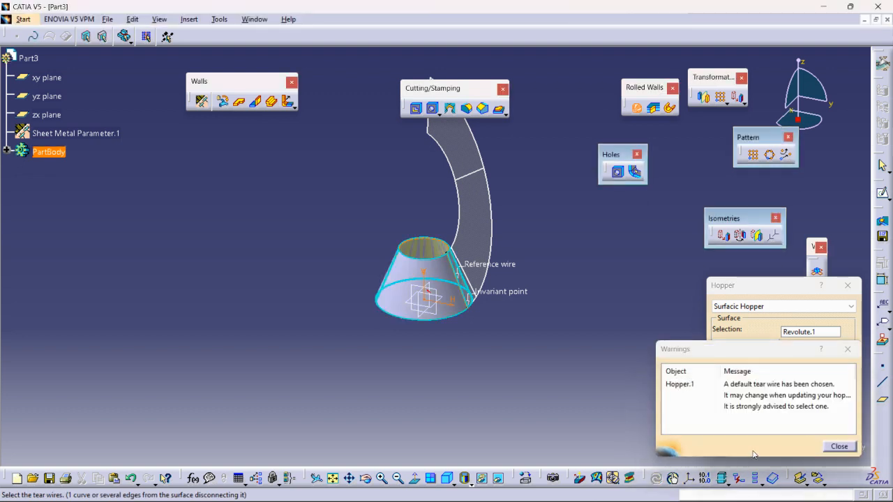
click(833, 445)
click(736, 445)
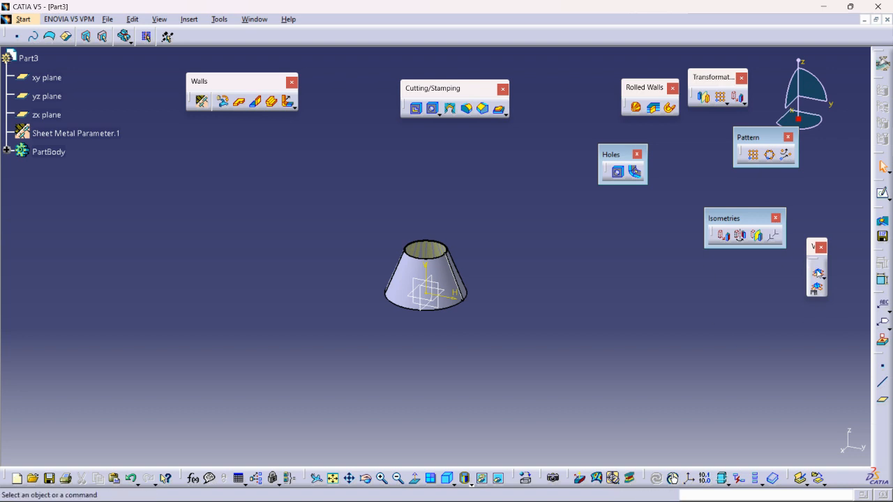
- Unfold the conical hopper into its flat view and inspect the developed shape
click(815, 286)
middle_drag(589, 277, 623, 285)
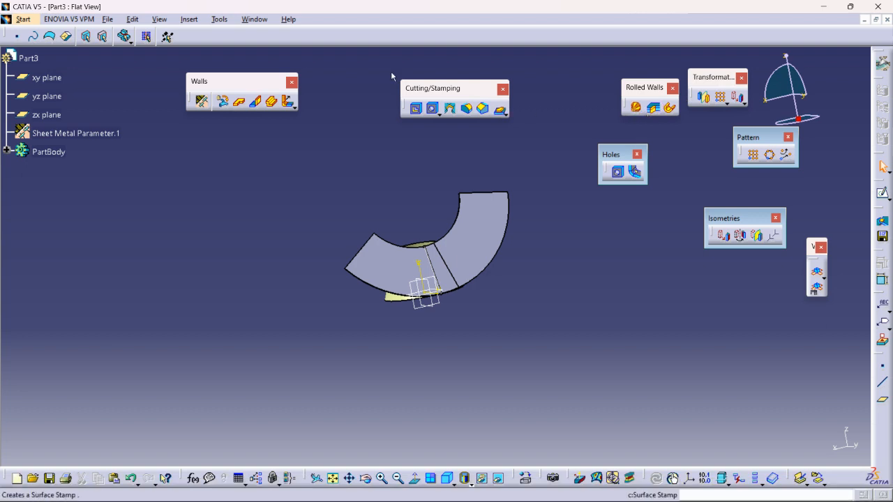
- Start another new Generative Sheetmetal Design part for the next rolled wall example
click(31, 19)
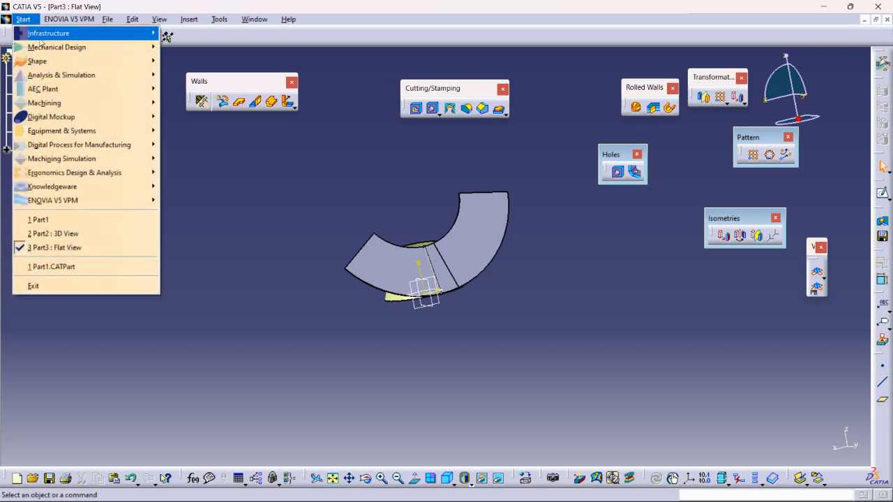
mouse_move(55, 46)
click(235, 284)
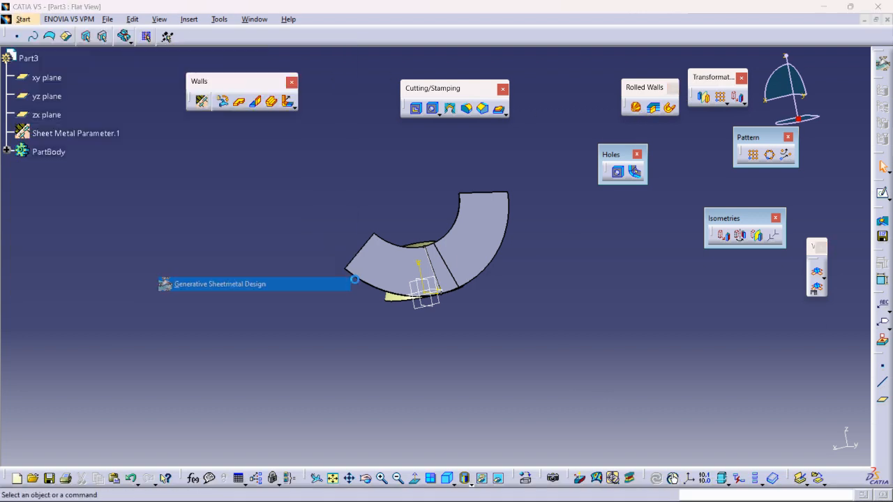
click(643, 349)
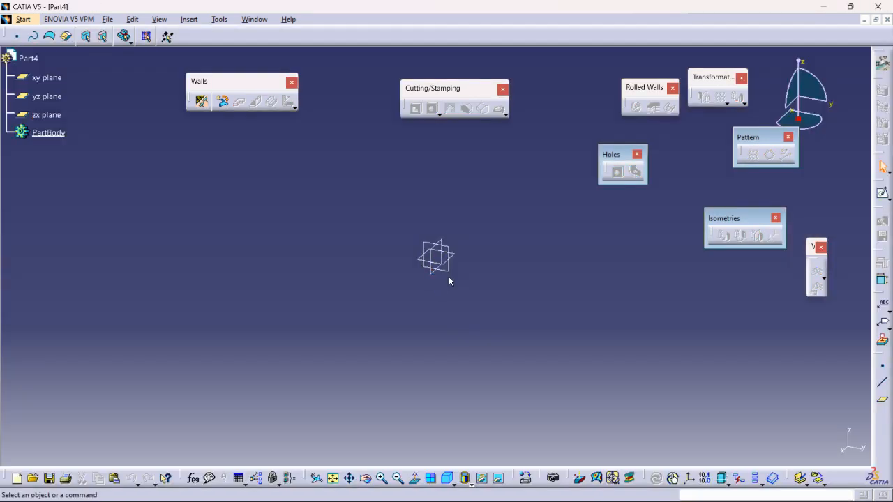
- Select the yz plane and switch the part to the Wireframe and Surface Design workbench
click(448, 274)
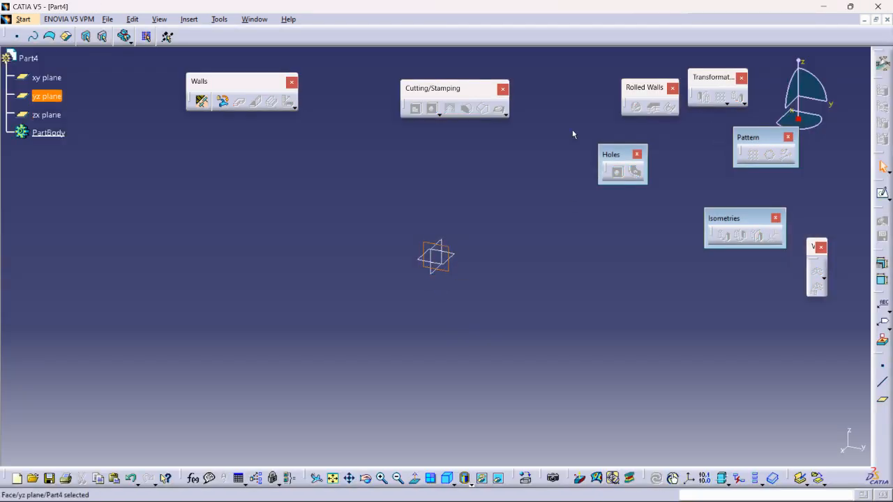
click(23, 19)
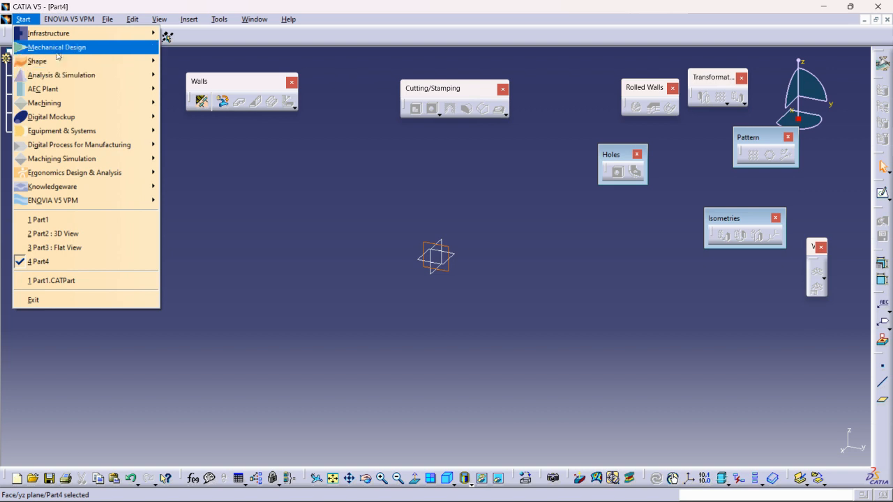
mouse_move(58, 53)
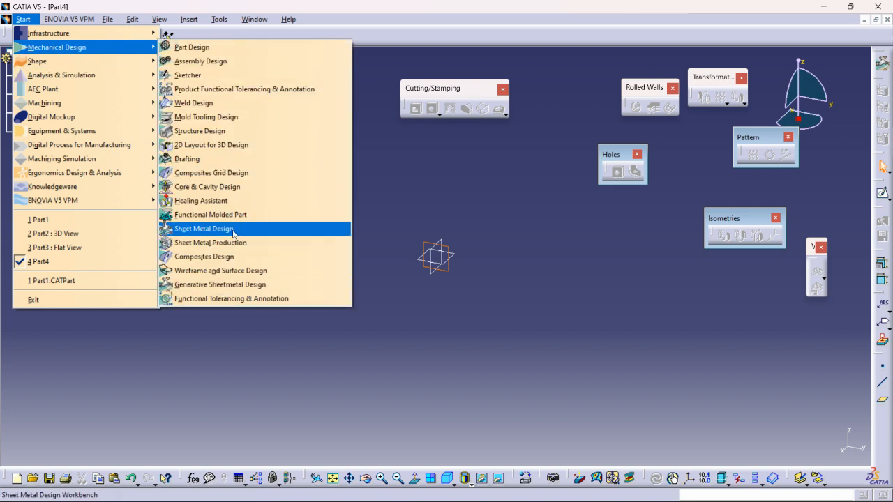
click(222, 271)
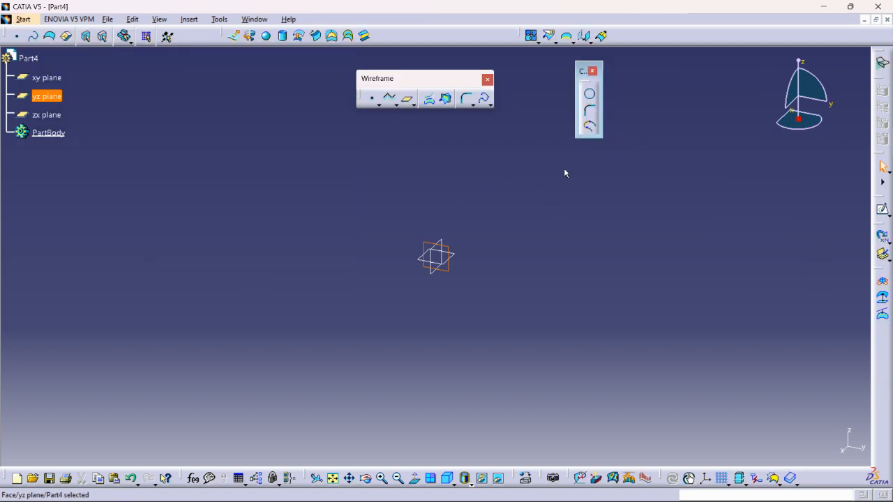
- Sketch a wavy four-point spline on the yz plane, starting near the origin and ending at about H 150 mm, V 48 mm
click(883, 209)
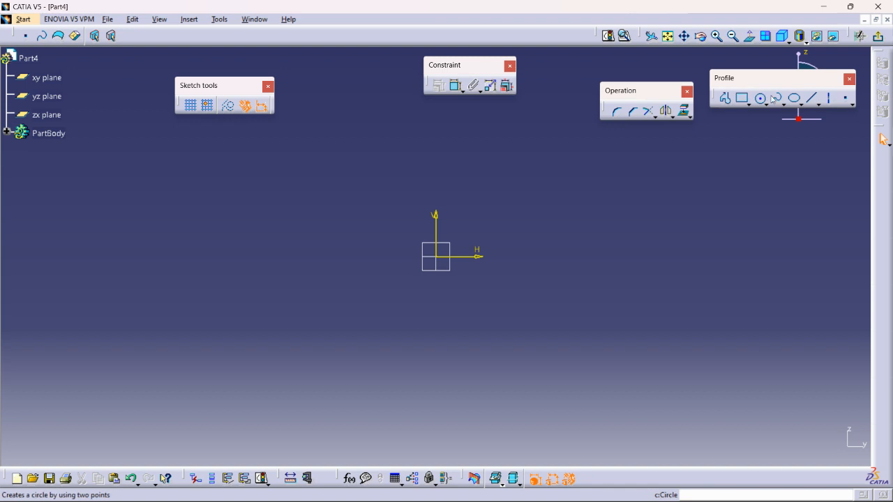
click(776, 98)
click(455, 222)
click(514, 191)
click(588, 205)
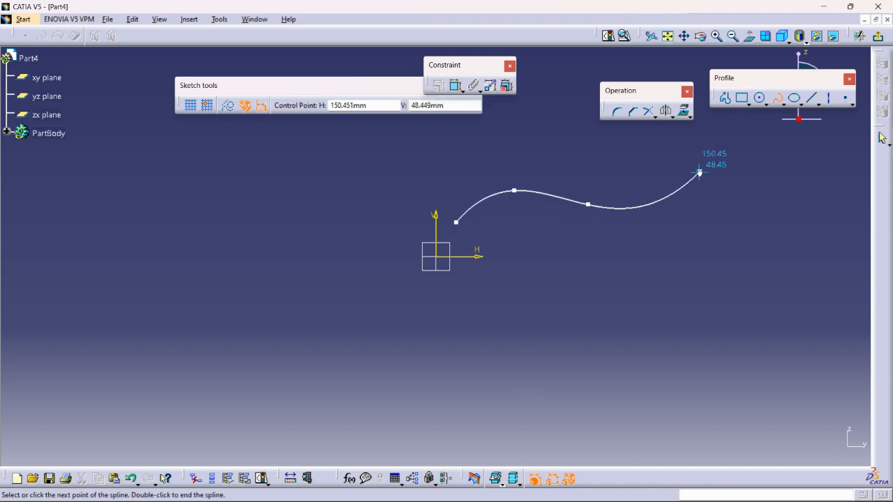
double_click(699, 171)
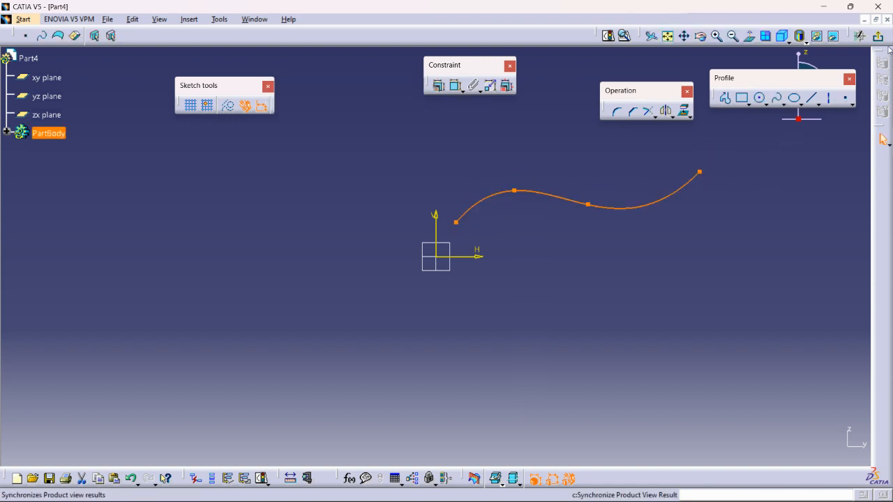
click(884, 63)
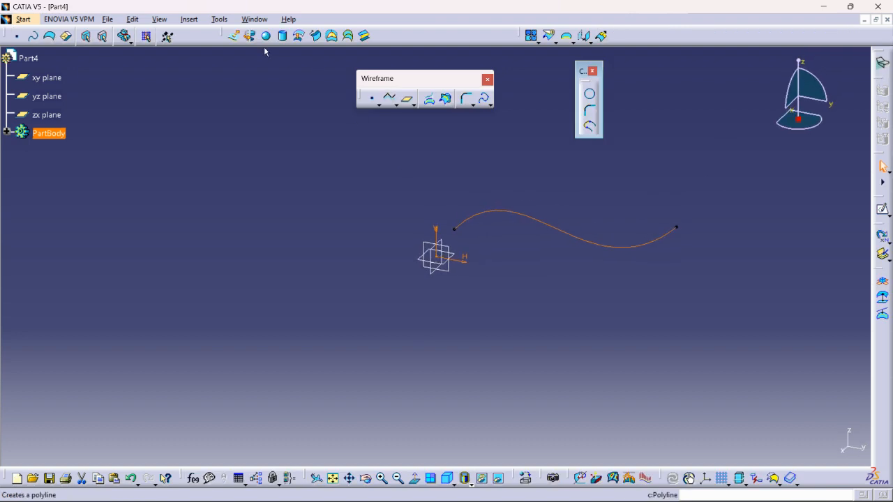
- Extrude the spline into a surface 100 mm along the sketch normal
click(233, 35)
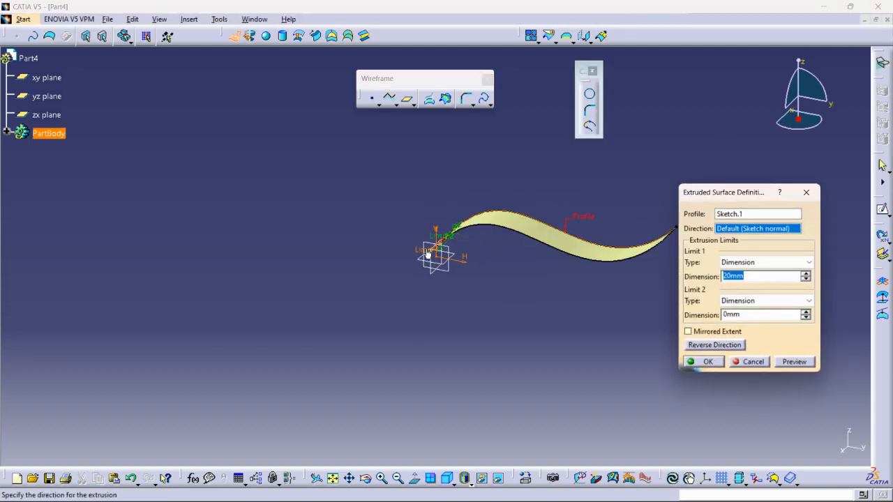
text(100)
key(Return)
click(702, 361)
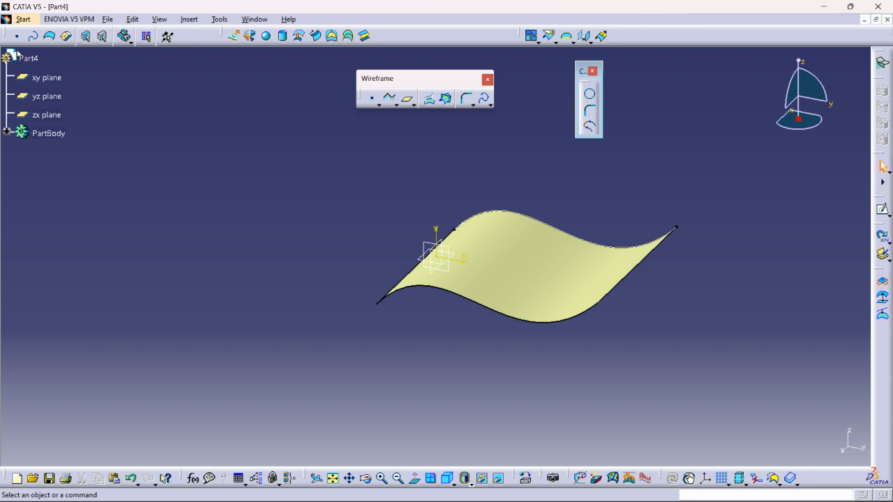
- Return to Generative Sheetmetal Design and create sheet metal parameters with 1 mm thickness and 1 mm default bend radius
click(23, 18)
mouse_move(91, 46)
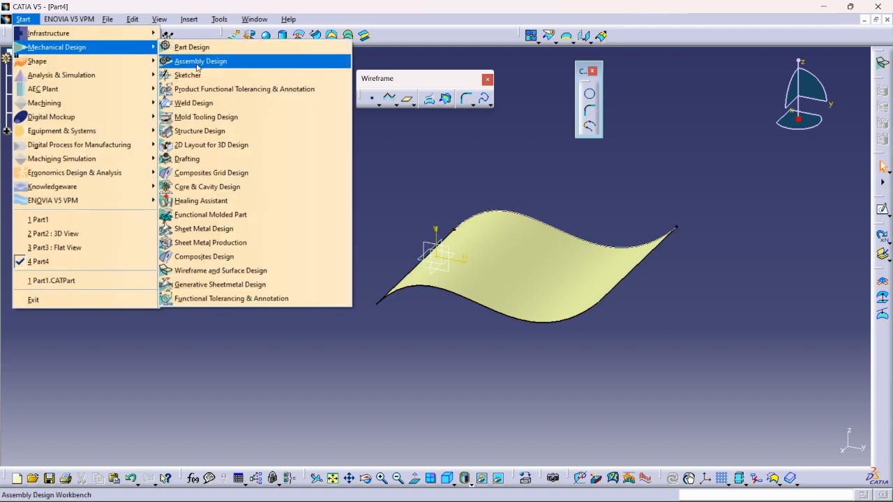
click(220, 285)
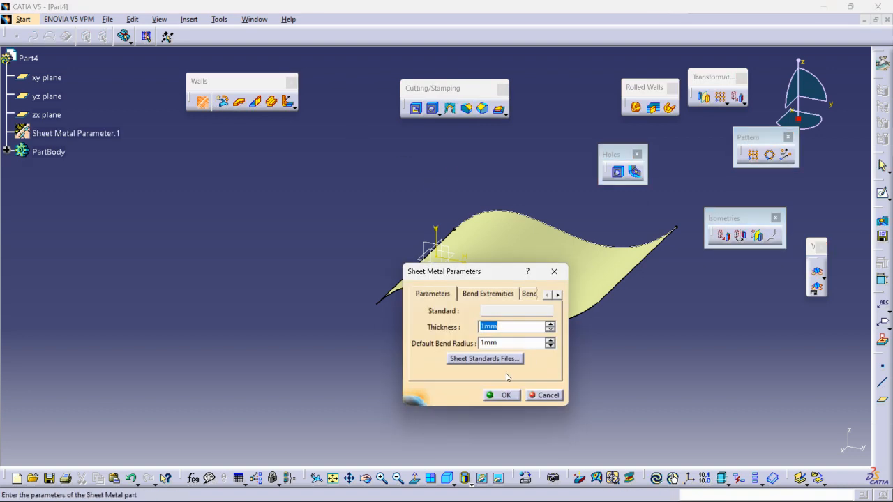
click(507, 395)
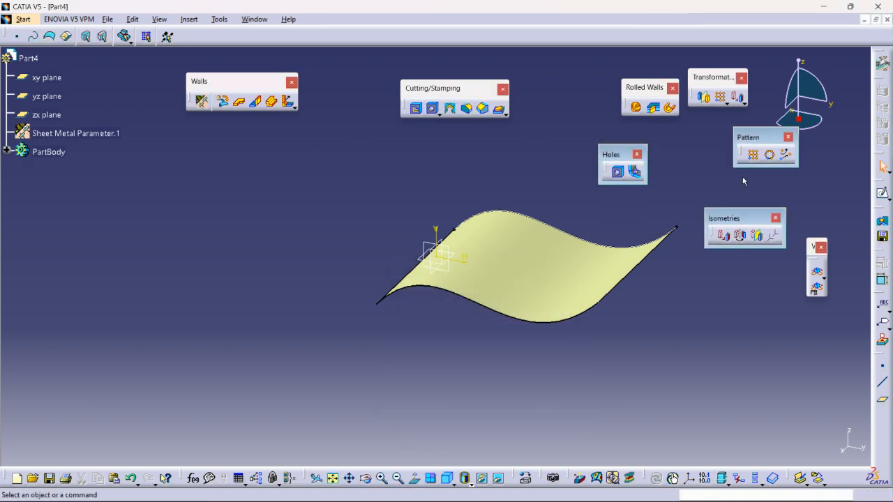
- Create a Free-type Free Form Surface wall from the extruded wavy surface, keeping the default reference wire and invariant point
click(655, 109)
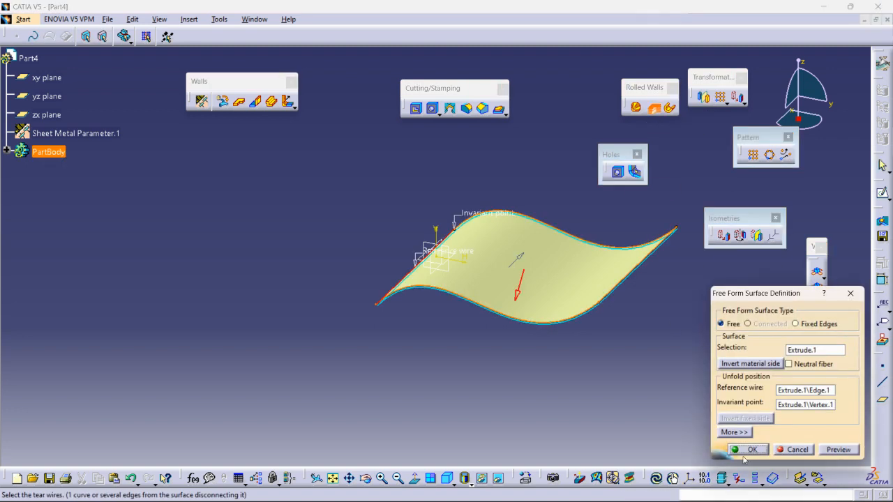
click(744, 450)
middle_drag(560, 369, 536, 341)
middle_drag(607, 325, 576, 343)
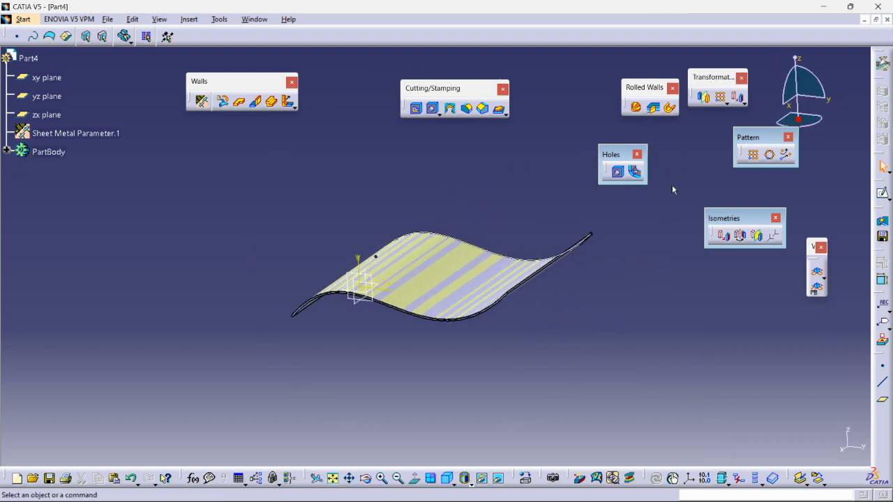
- Sketch an open arc with a radius of about 38 mm on the yz plane, above the wavy wall
click(368, 300)
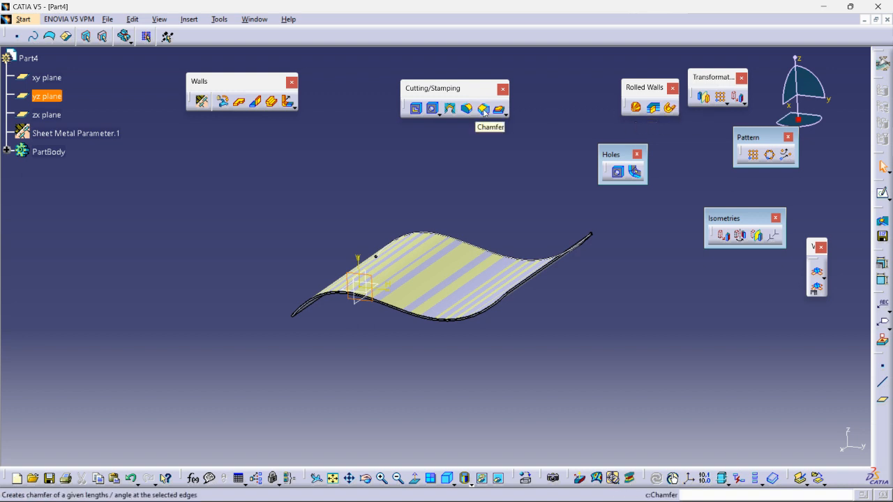
click(882, 193)
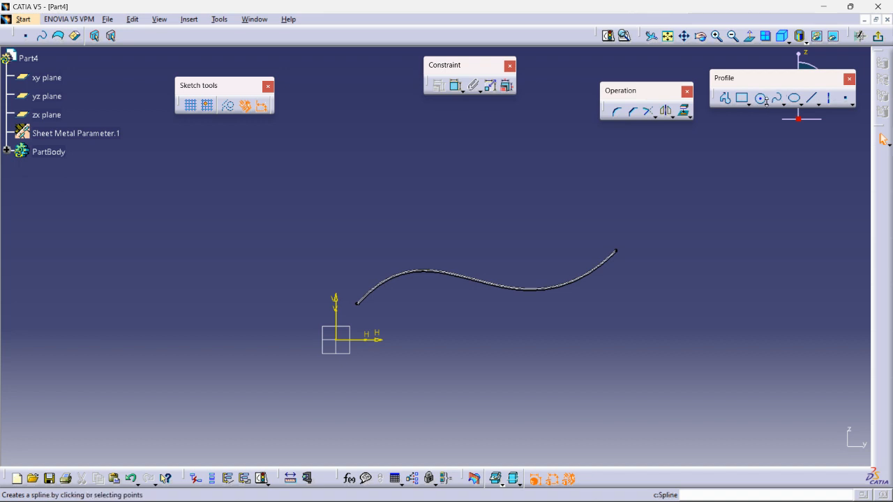
click(764, 106)
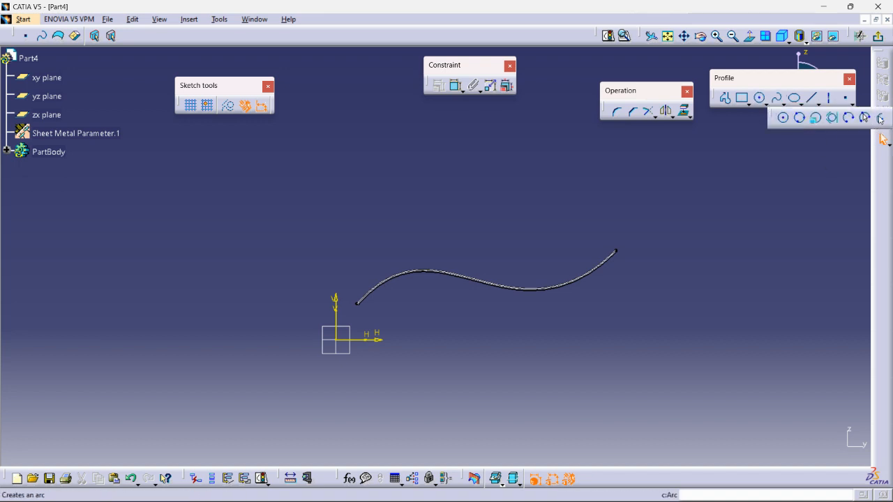
click(879, 118)
click(394, 169)
click(449, 213)
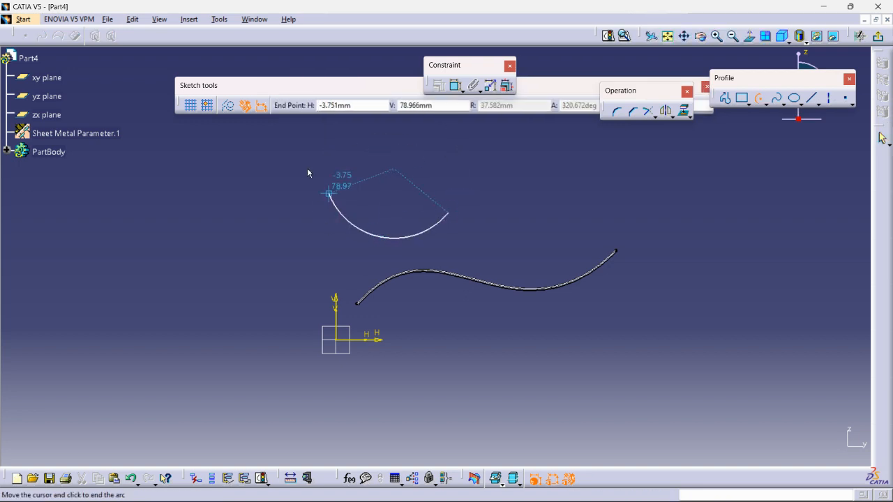
middle_drag(381, 160, 387, 216)
click(384, 178)
click(419, 174)
click(878, 40)
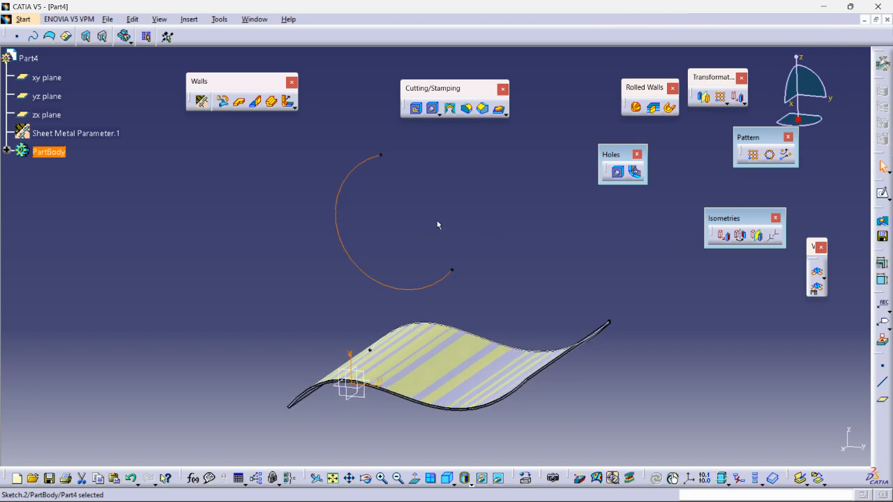
- Create a Rolled Wall 100 mm long from the arc sketch and unfold the part into its flat view
click(670, 108)
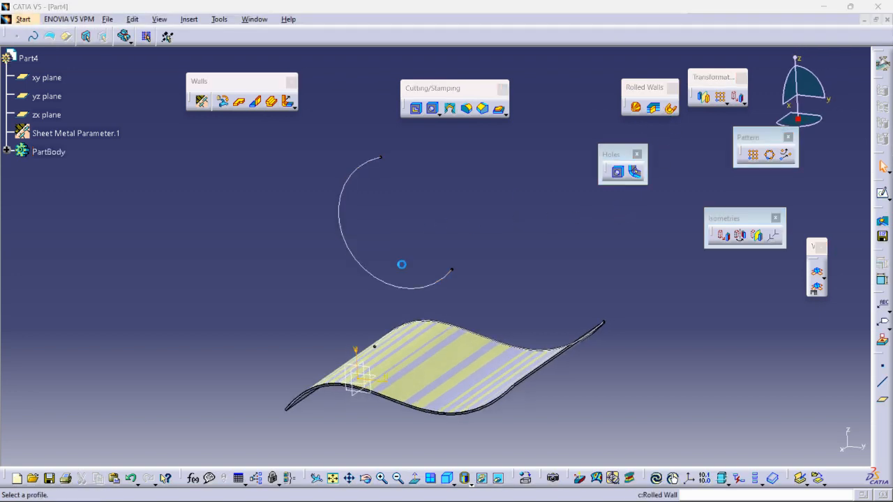
click(378, 285)
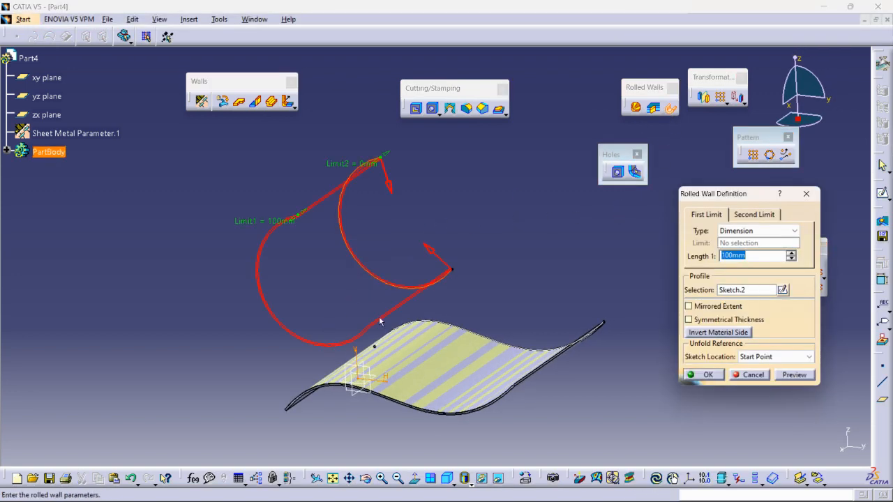
click(707, 375)
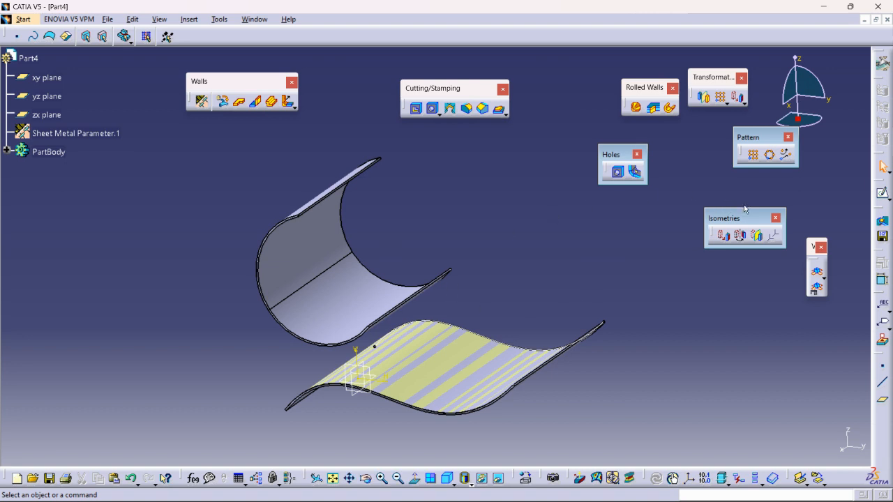
click(817, 272)
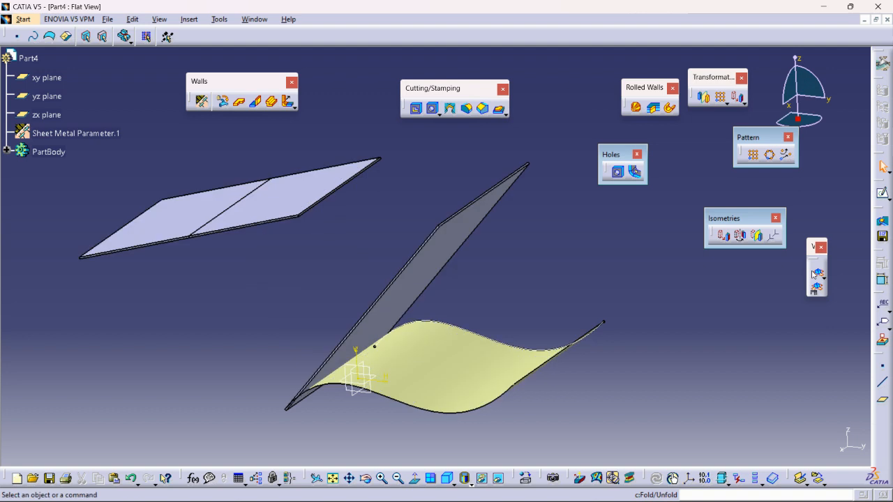
middle_drag(515, 264, 501, 304)
- Sketch a small rectangle near one outer corner on the face of the unfolded rolled wall
click(290, 233)
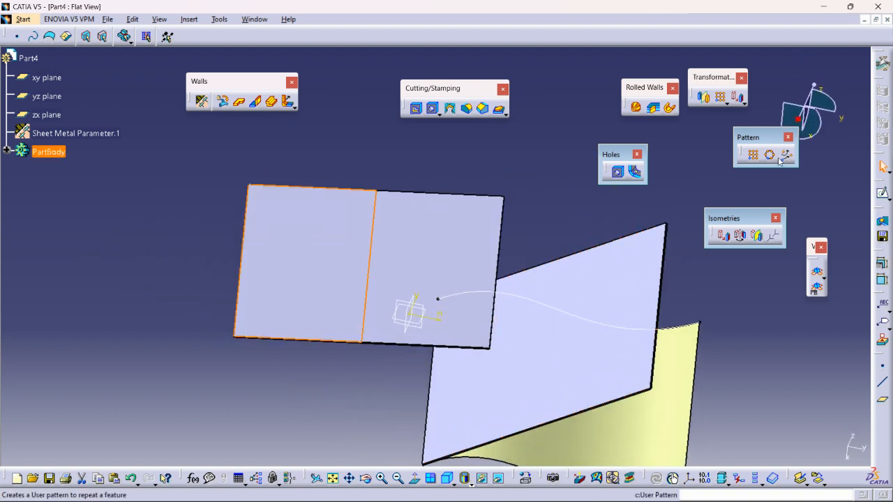
click(880, 198)
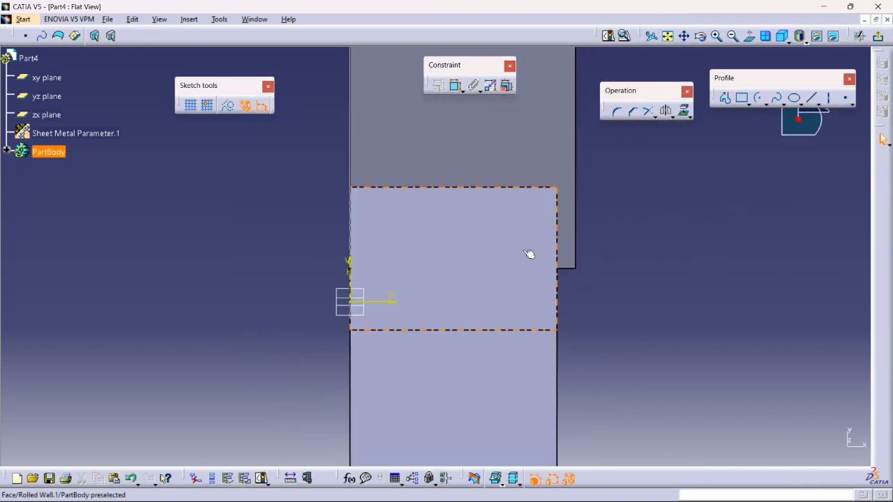
click(742, 97)
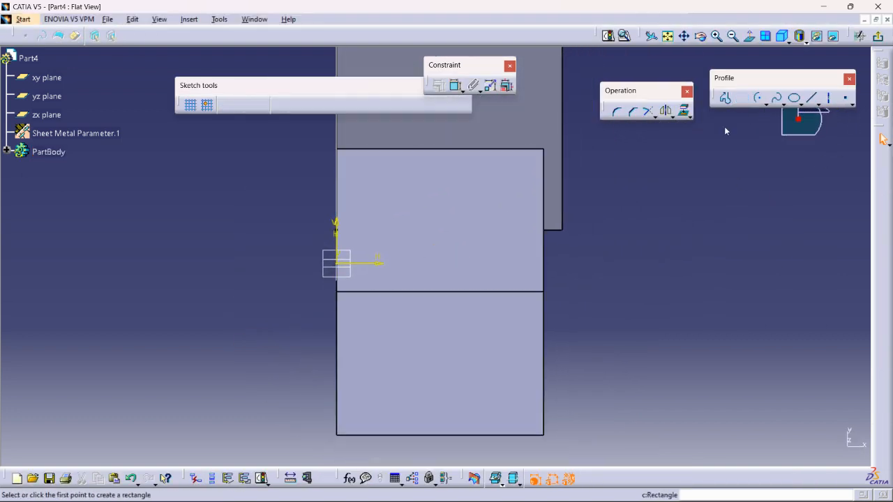
click(356, 411)
click(376, 394)
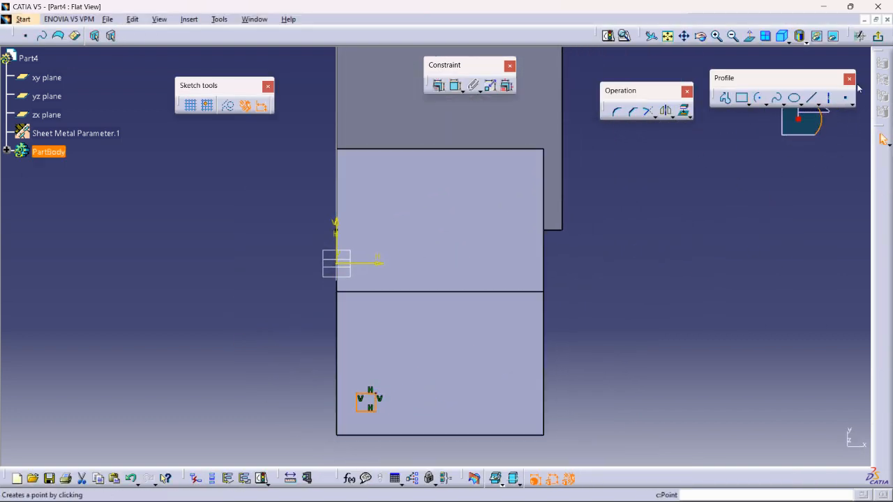
click(877, 36)
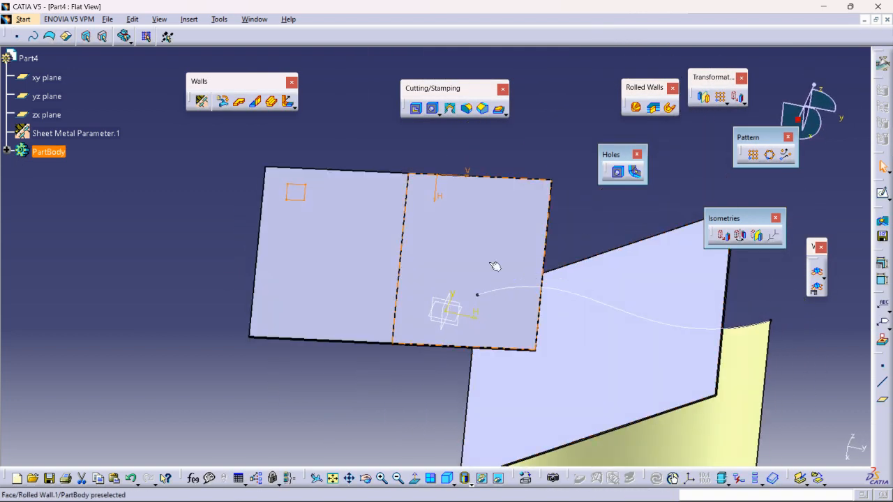
- Cut the small rectangle out of the unfolded rolled wall as a Sheetmetal standard cutout with the Up to next limit
click(417, 109)
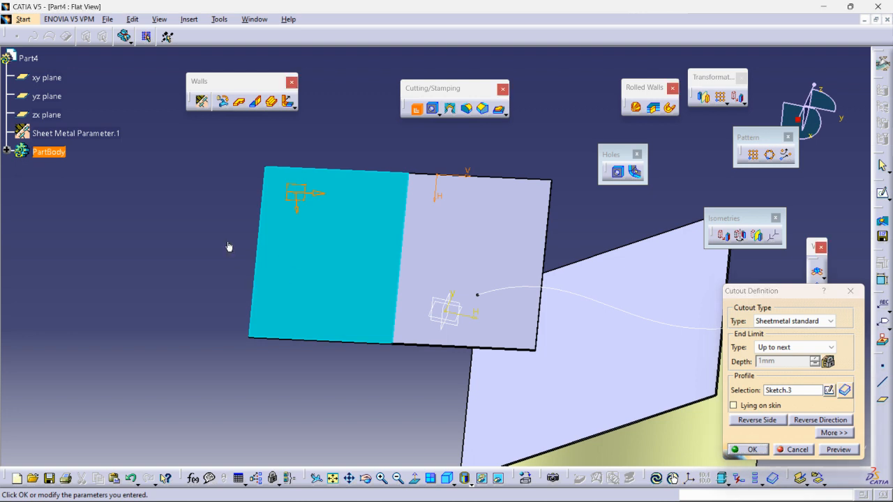
middle_drag(229, 247, 244, 241)
middle_drag(297, 269, 275, 255)
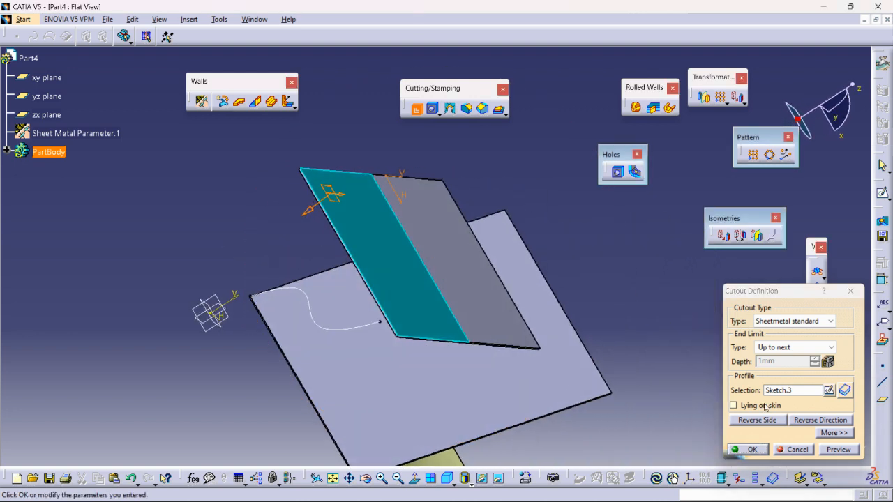
click(750, 449)
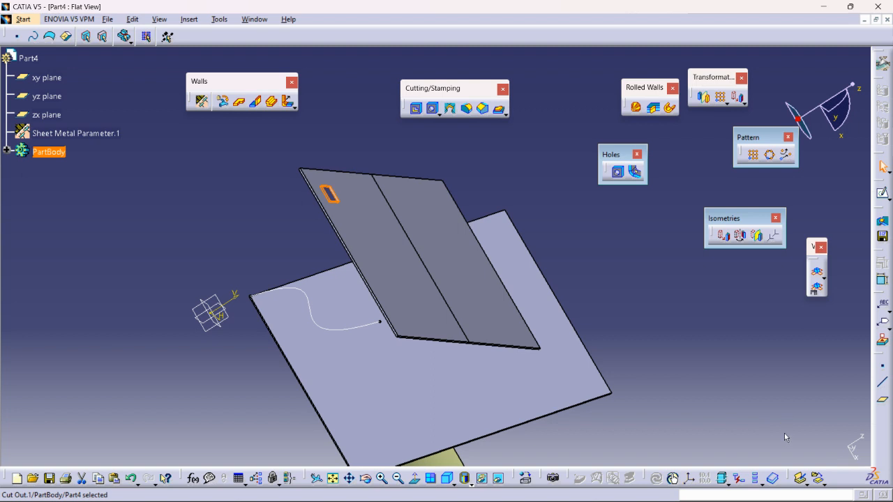
click(728, 345)
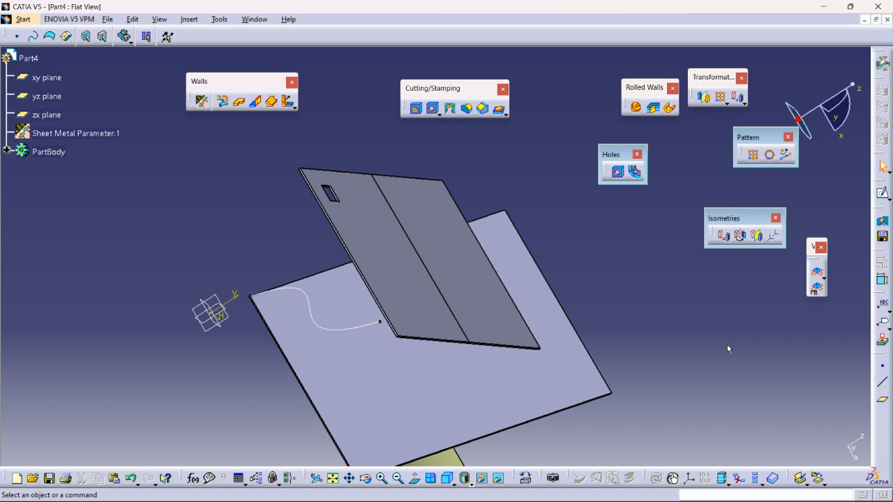
mouse_move(452, 492)
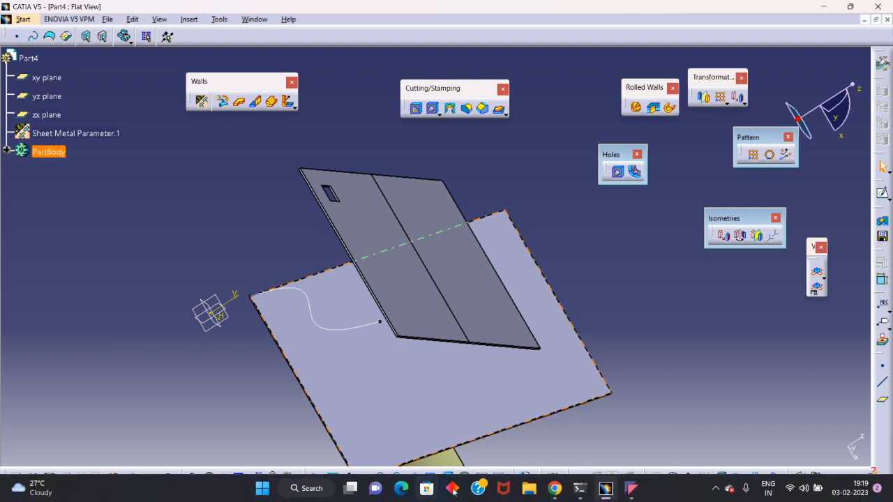
click(605, 488)
mouse_move(554, 488)
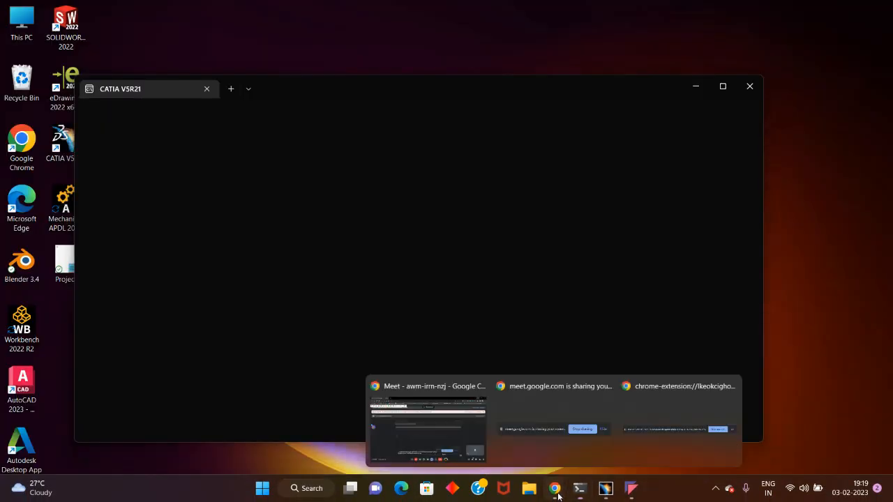
click(448, 426)
click(320, 478)
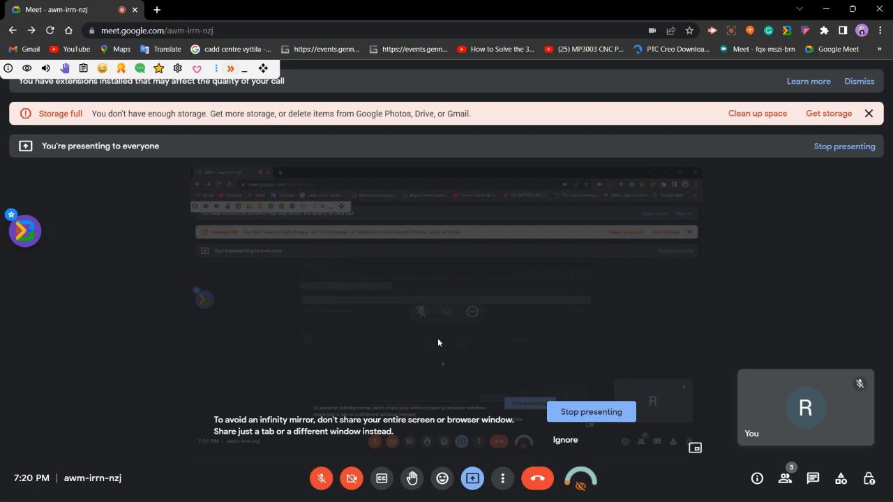
click(325, 480)
click(826, 9)
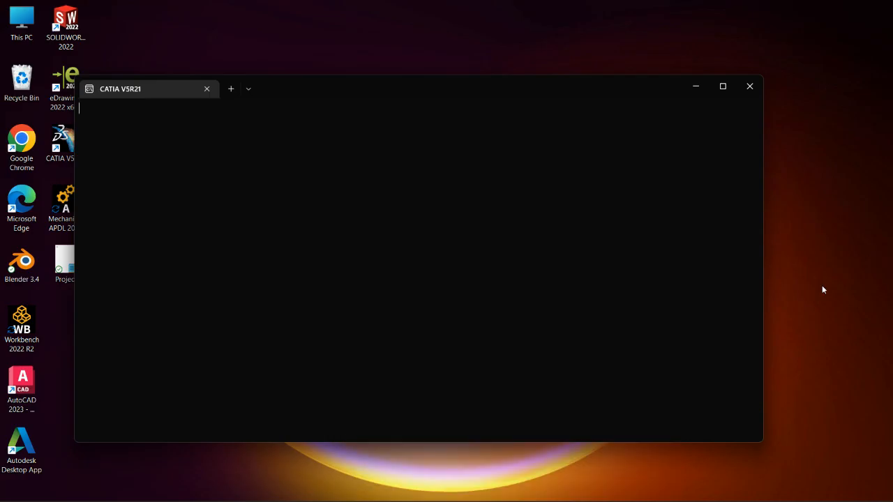
click(696, 86)
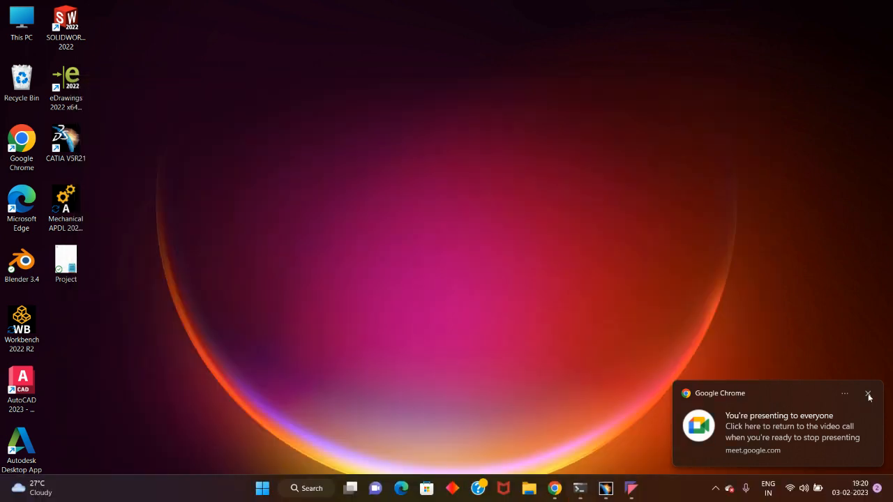
click(605, 489)
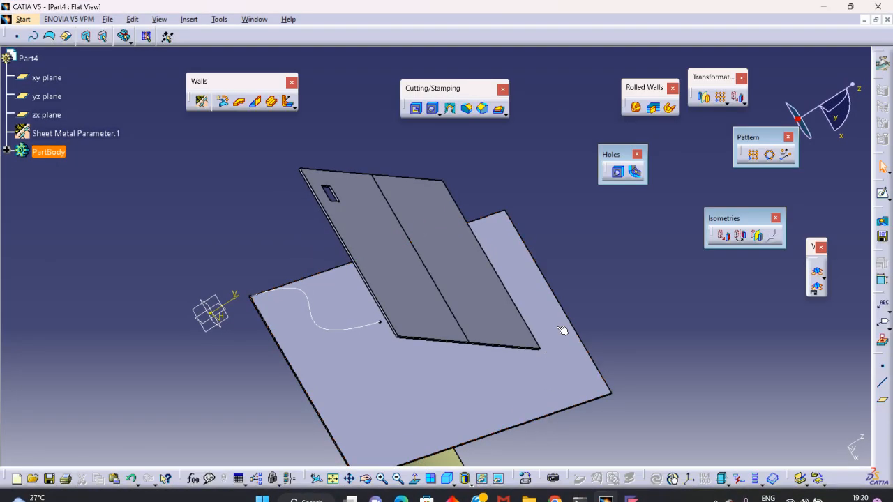
- Start a Rectangular Pattern of the small rectangular cutout with 6 instances 20 mm apart along the adjacent side edge, reversed towards the wall's interior
middle_drag(348, 225, 566, 272)
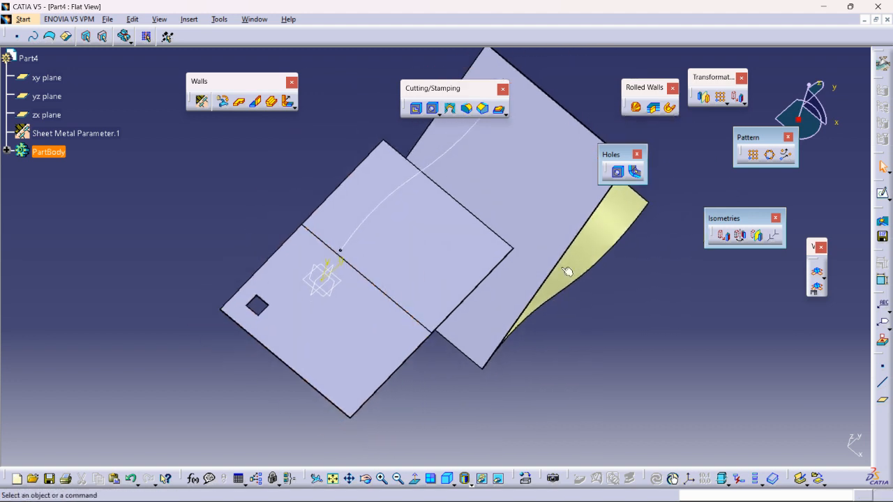
click(752, 155)
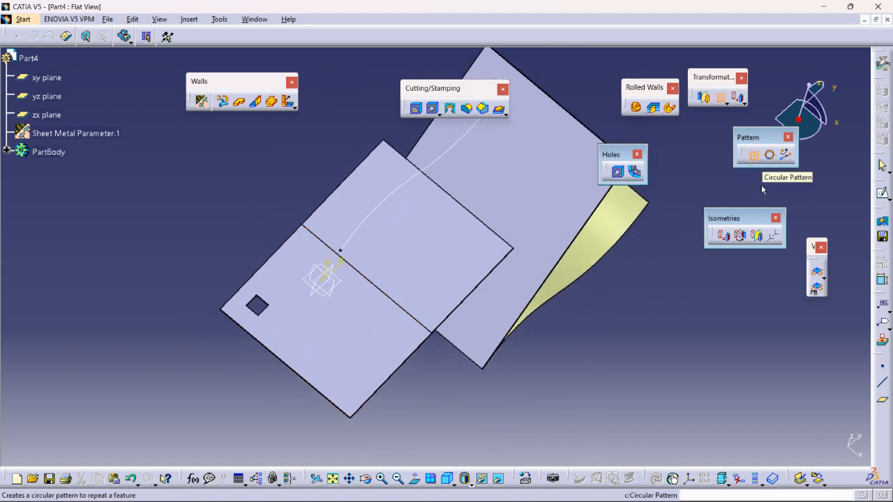
middle_drag(265, 309, 258, 230)
middle_drag(53, 388, 447, 230)
middle_drag(314, 348, 466, 289)
click(431, 323)
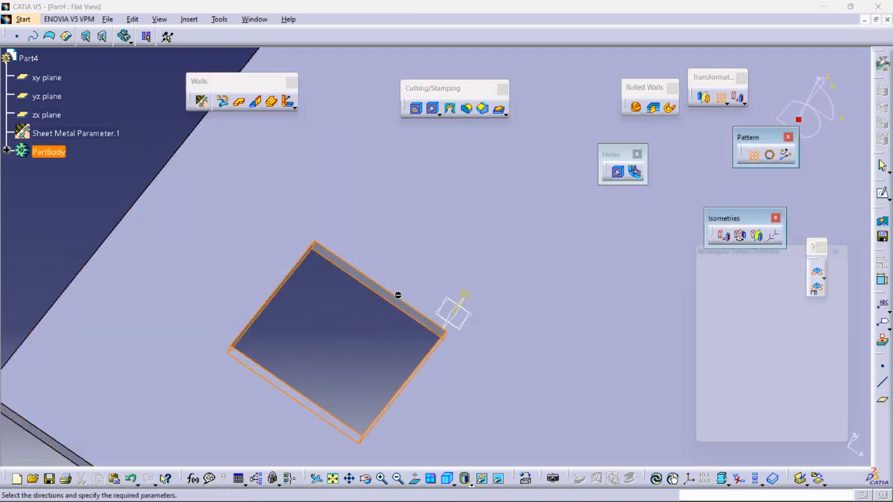
middle_drag(398, 295, 439, 407)
middle_drag(557, 319, 361, 400)
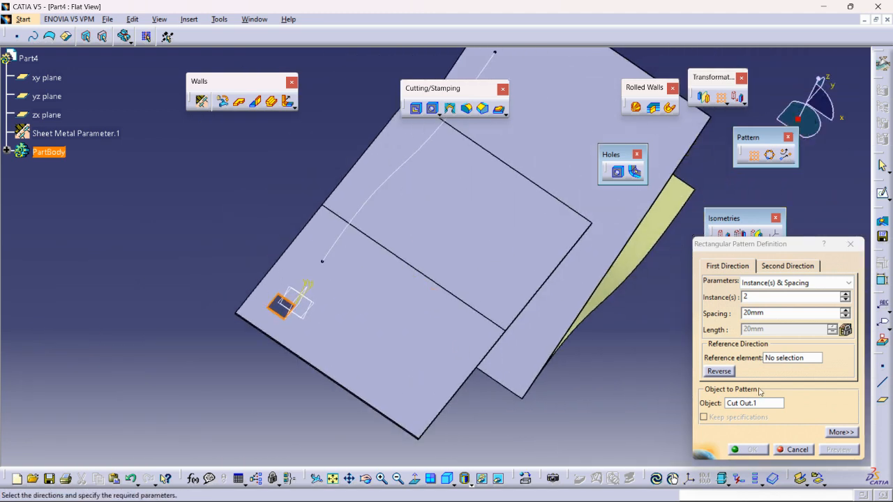
click(782, 357)
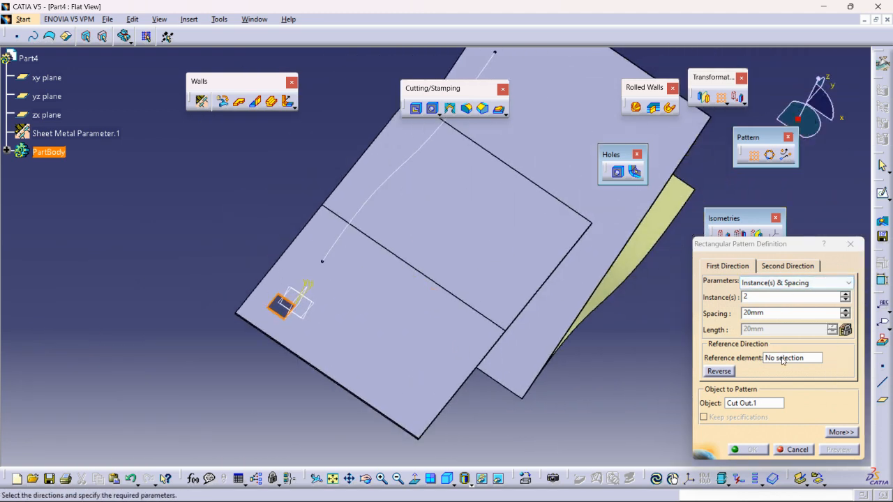
click(286, 249)
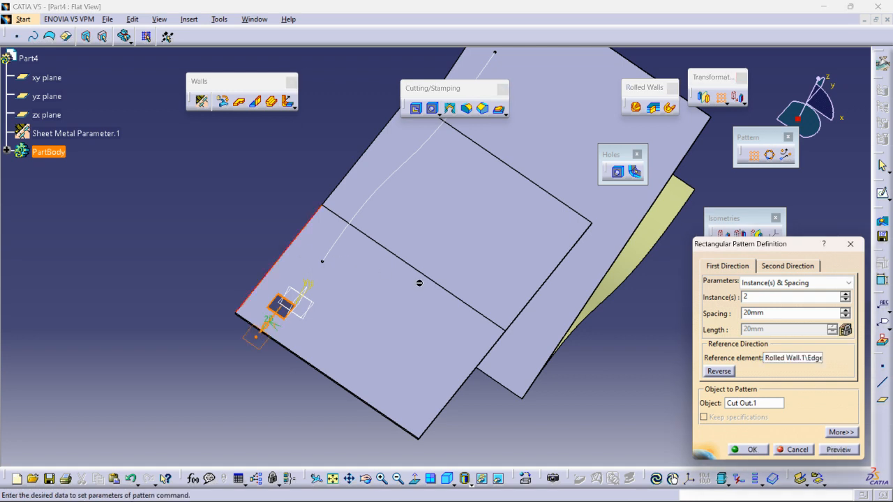
click(718, 372)
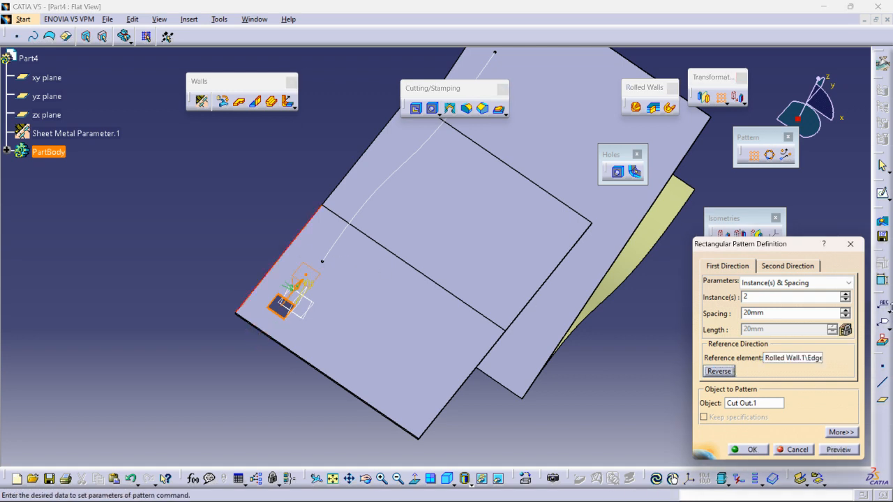
click(845, 293)
click(845, 294)
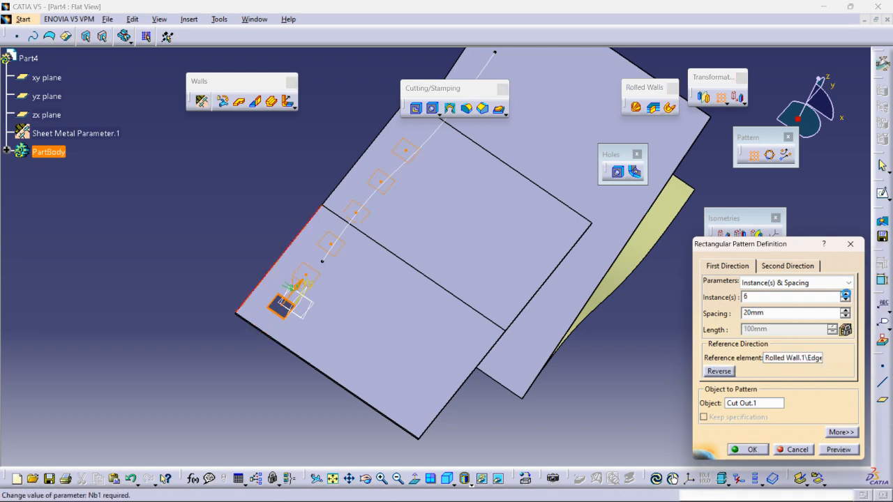
- Add a second direction along the perpendicular end edge with 4 instances 20 mm apart, pointing into the wall, and create the pattern
click(788, 265)
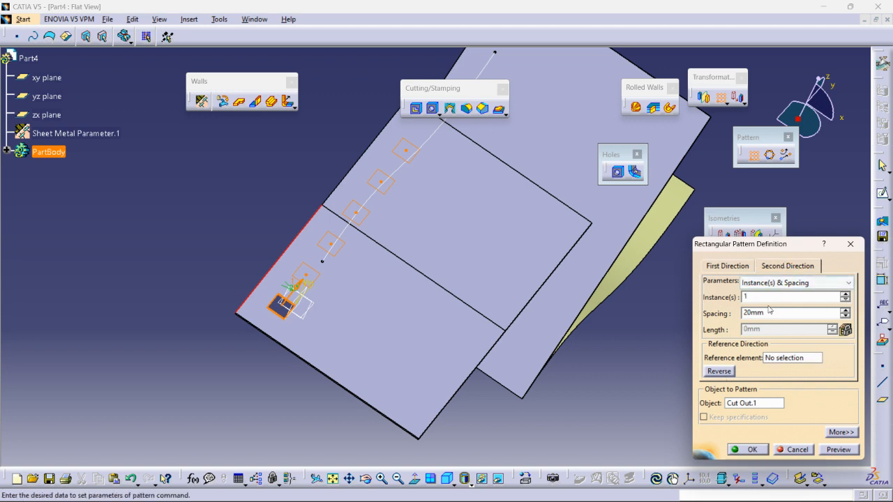
click(345, 386)
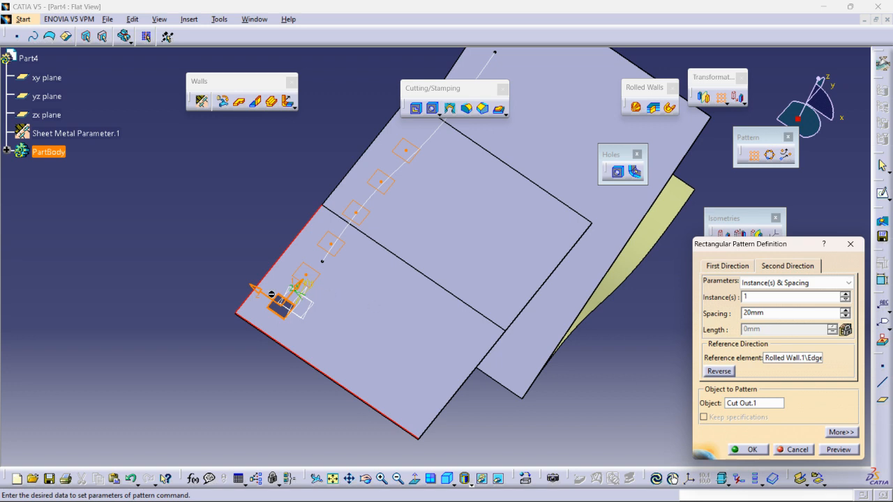
click(845, 295)
click(845, 294)
click(845, 295)
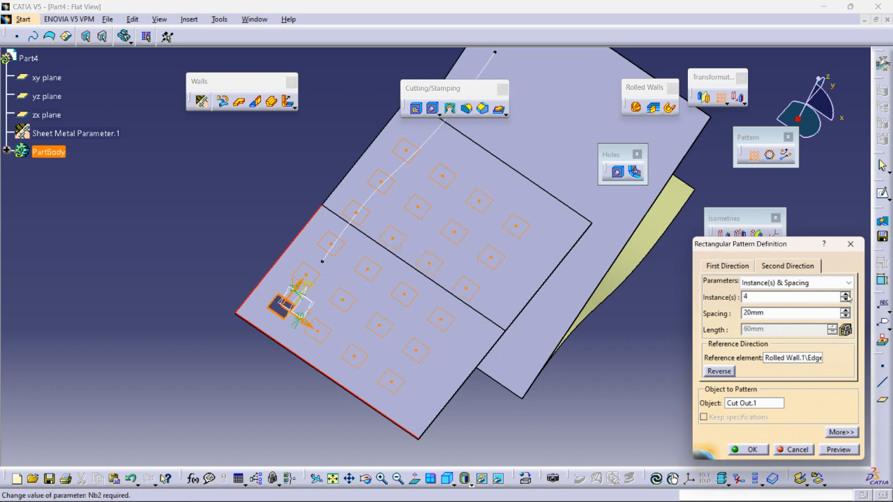
click(745, 449)
click(693, 397)
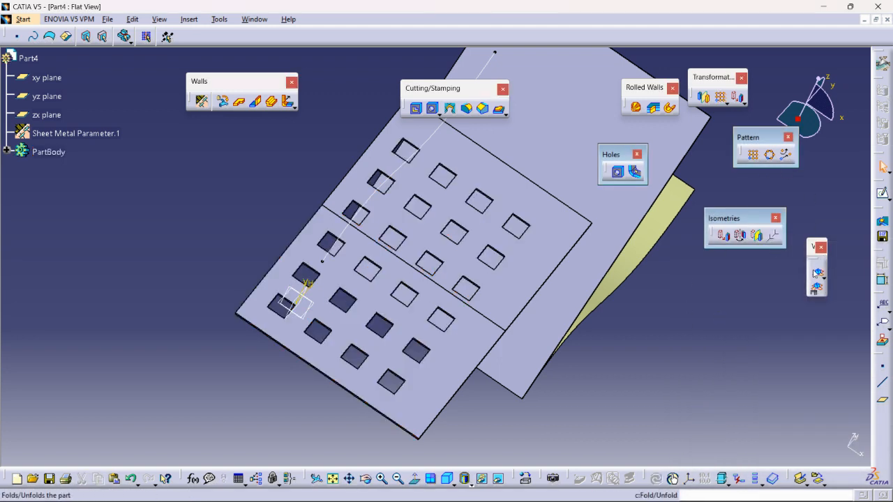
- Fold the unfolded part back into its 3D view and inspect the patterned cutouts on the rolled wall
click(816, 272)
middle_drag(437, 258, 660, 221)
middle_drag(421, 272, 374, 281)
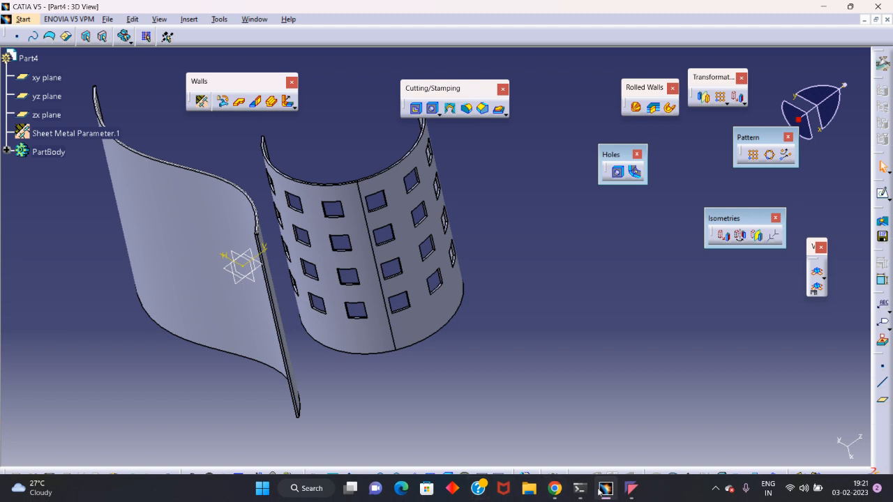
click(631, 489)
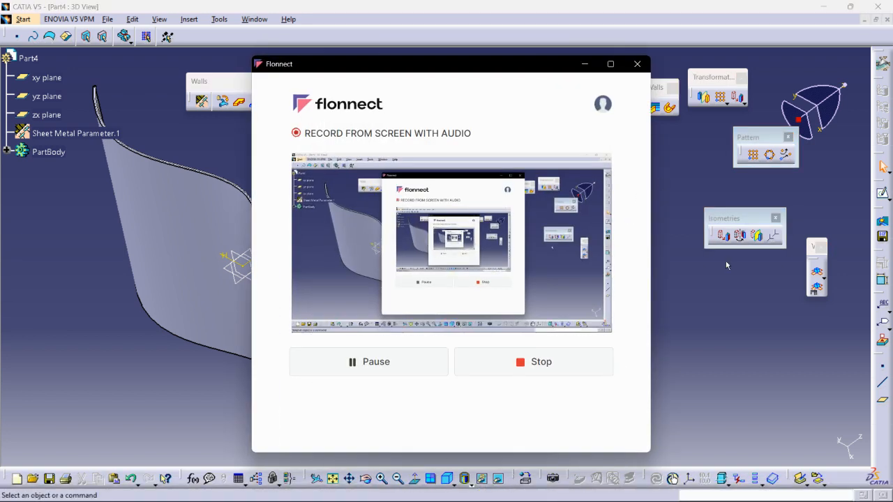